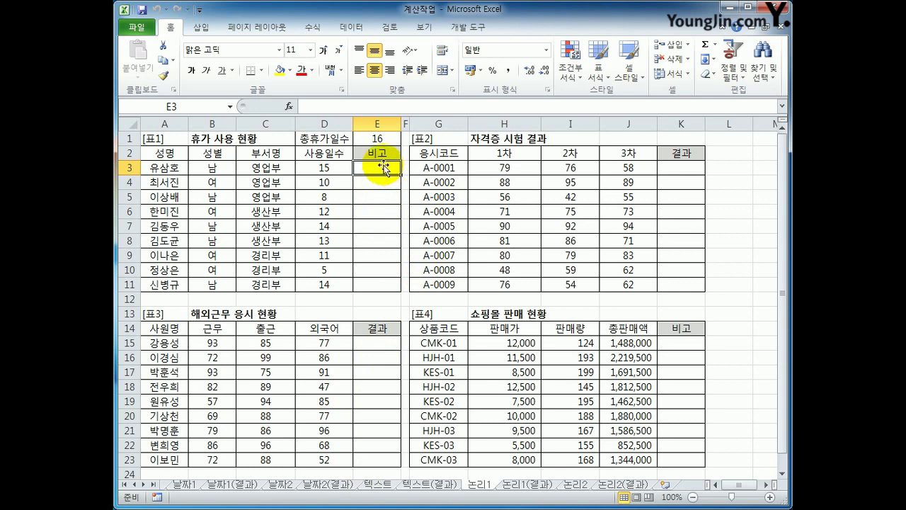
Begin an IF formula in E3 that tests $E$1-D3>=8 and returns "휴가독촉" when true
{"action": "left_click", "coordinate": [375, 139]}
{"action": "left_click", "coordinate": [338, 170]}
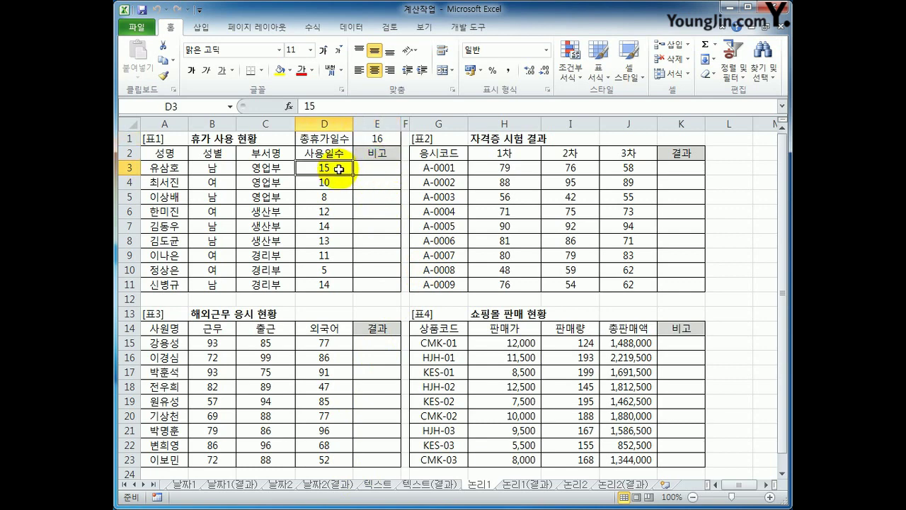
{"action": "left_click", "coordinate": [373, 169]}
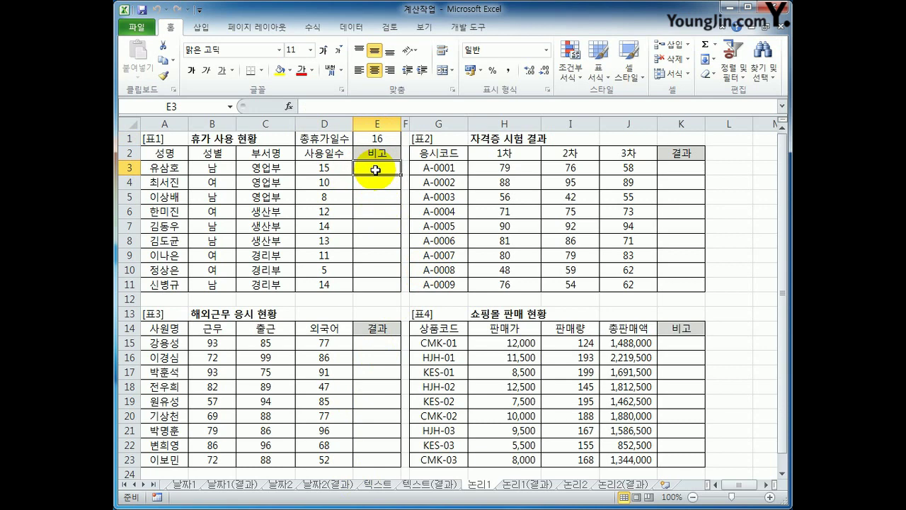
{"action": "type", "text": "="}
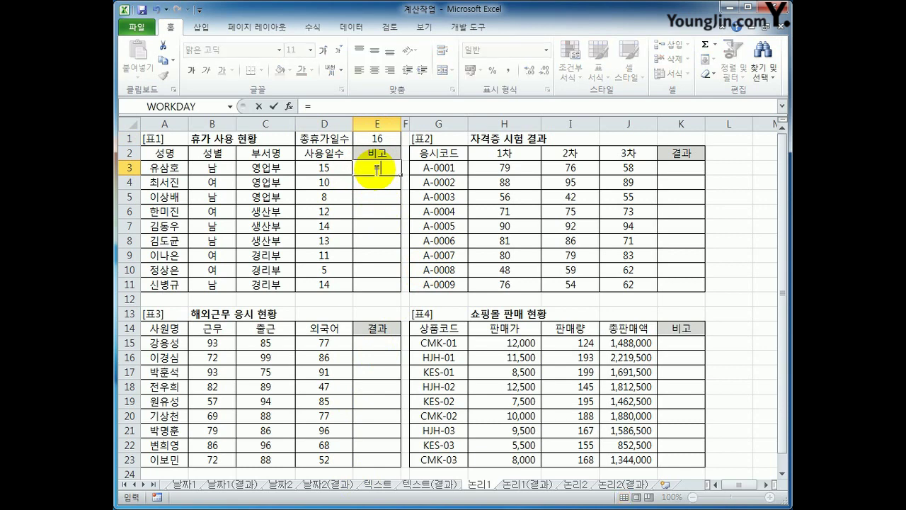
{"action": "type", "text": "if("}
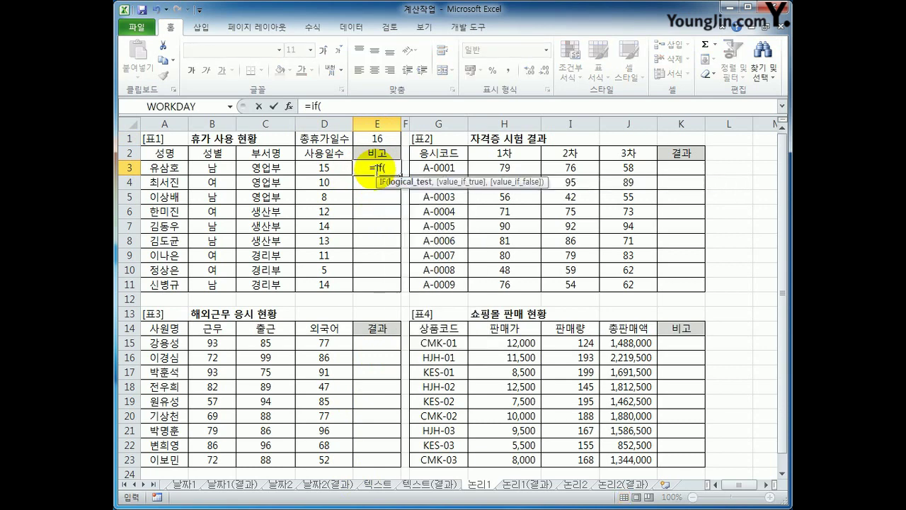
{"action": "left_click", "coordinate": [377, 138]}
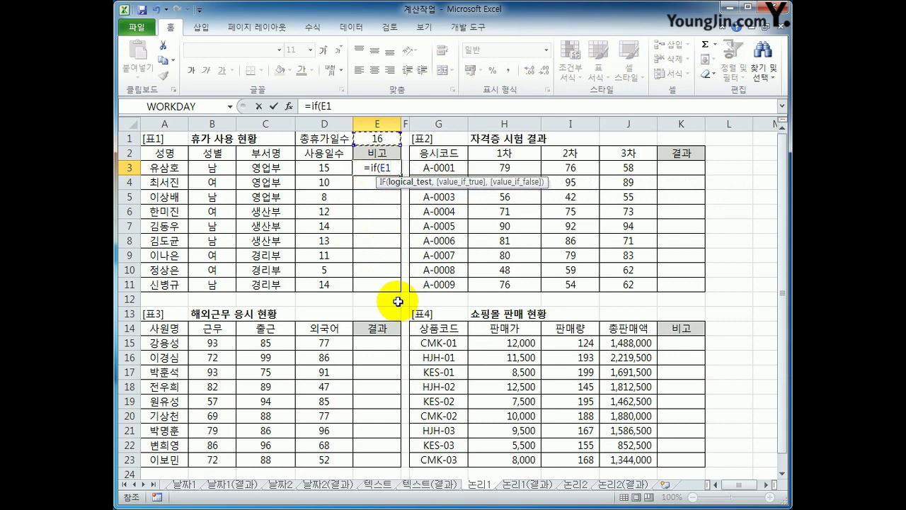
{"action": "key", "text": "F4"}
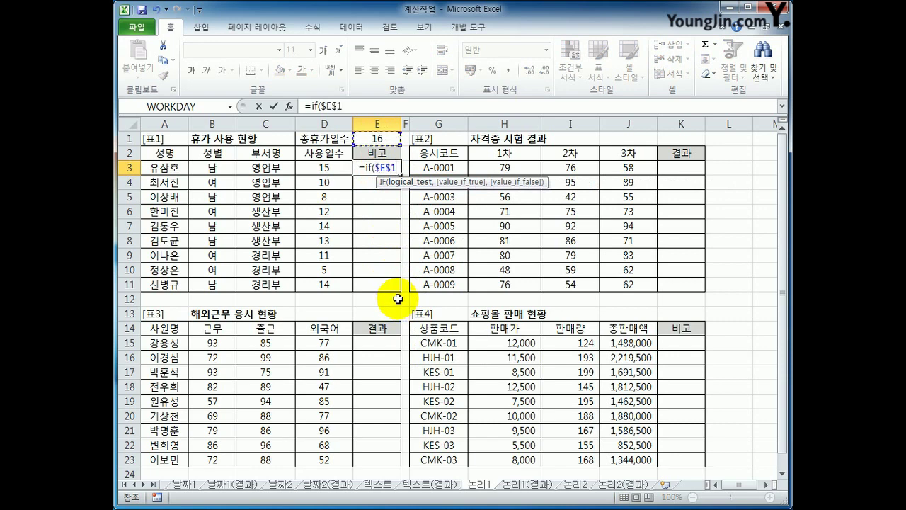
{"action": "type", "text": "-"}
{"action": "left_click", "coordinate": [336, 170]}
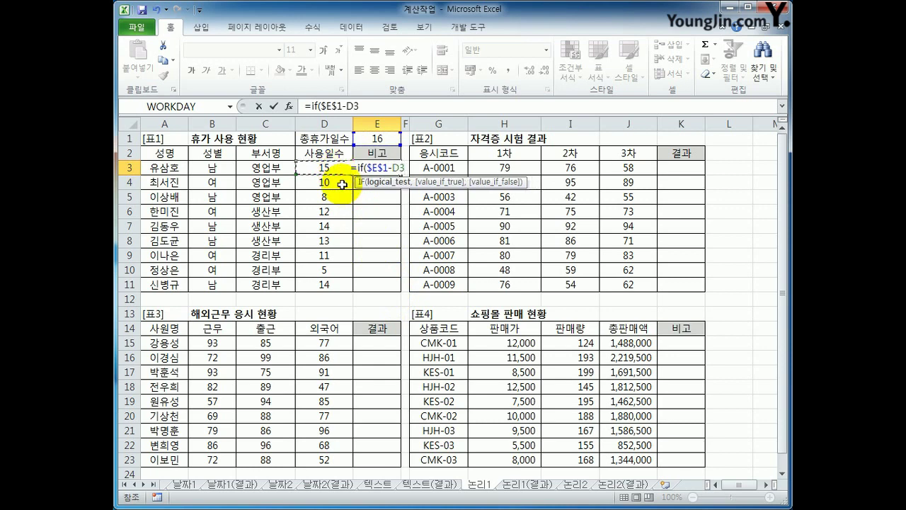
{"action": "type", "text": ">=8"}
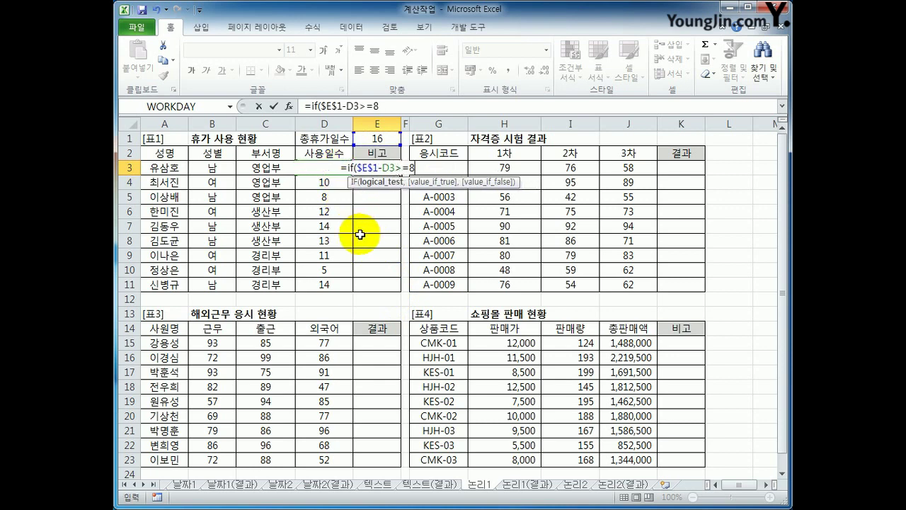
{"action": "type", "text": ",\"흑"}
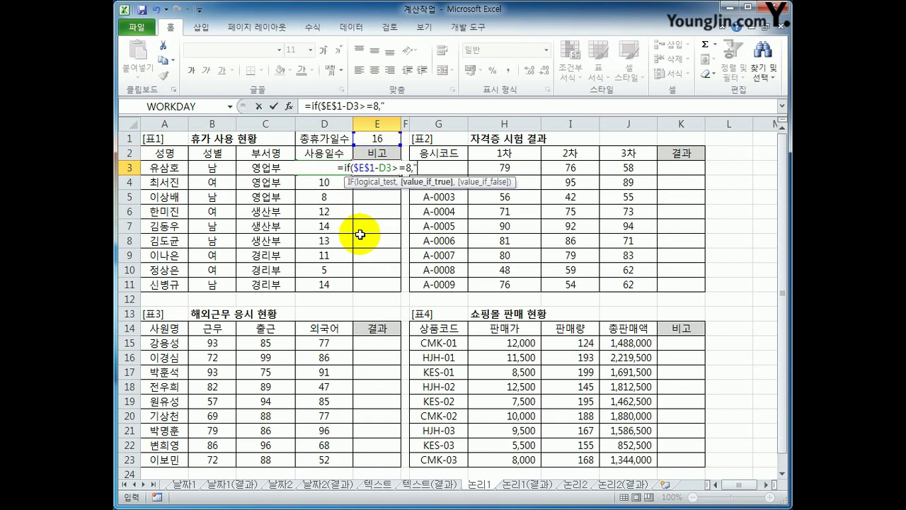
{"action": "type", "text": "가독촉\","}
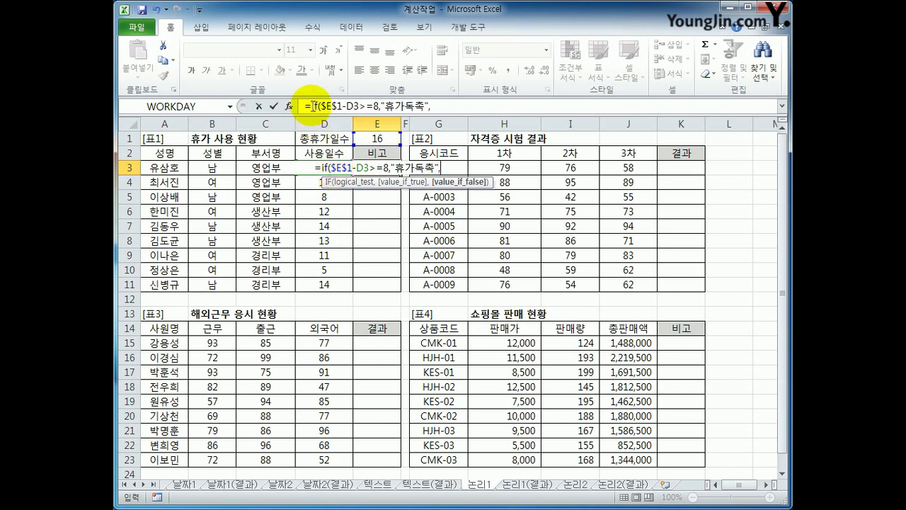
Duplicate the IF part of the E3 formula as its own value-if-false argument
{"action": "left_click_drag", "start_coordinate": [313, 107], "coordinate": [433, 109]}
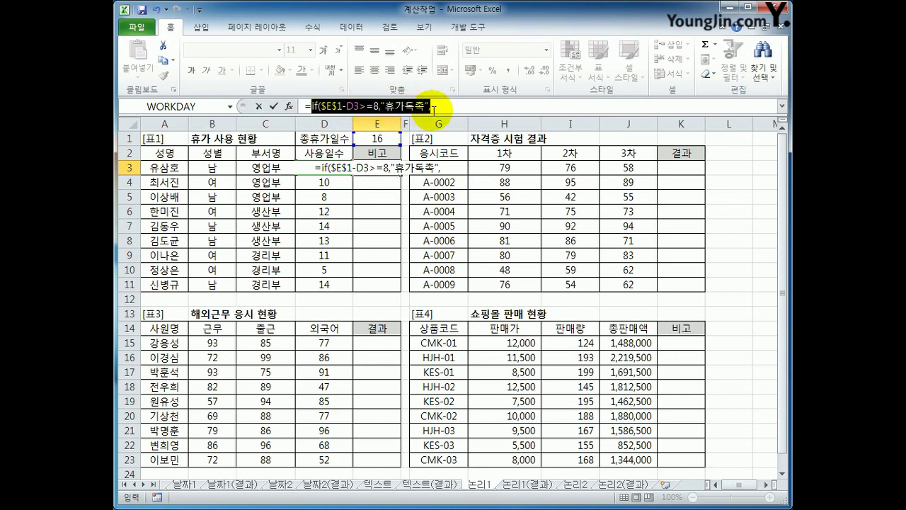
{"action": "left_click_drag", "start_coordinate": [433, 108], "coordinate": [436, 107]}
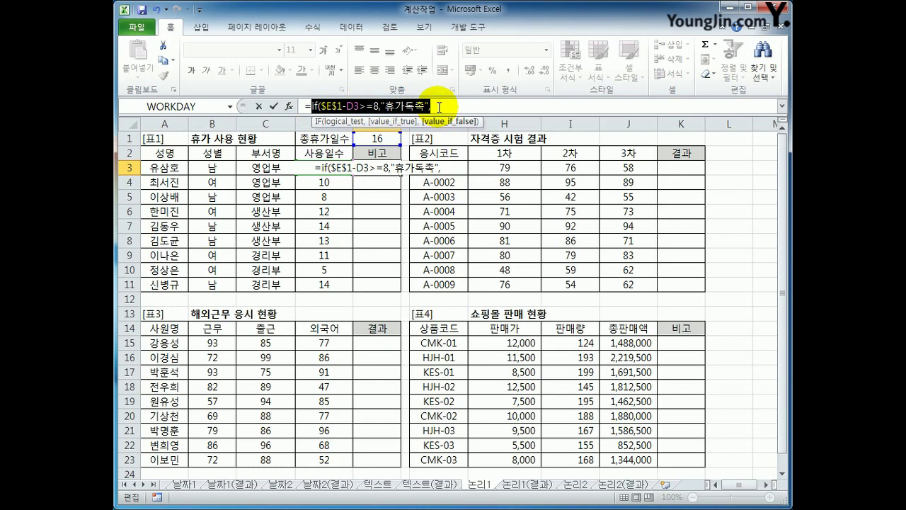
{"action": "left_click", "coordinate": [440, 107]}
{"action": "key", "text": "ctrl+v"}
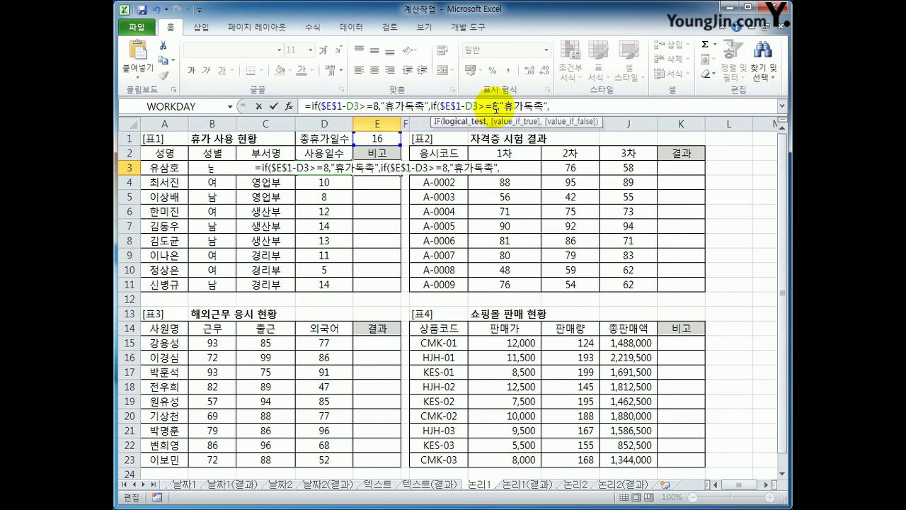
Set the nested IF's threshold to >=4, its true result to "휴가권장" and its false result to an empty string ""
{"action": "left_click_drag", "start_coordinate": [492, 107], "coordinate": [498, 107]}
{"action": "type", "text": "4"}
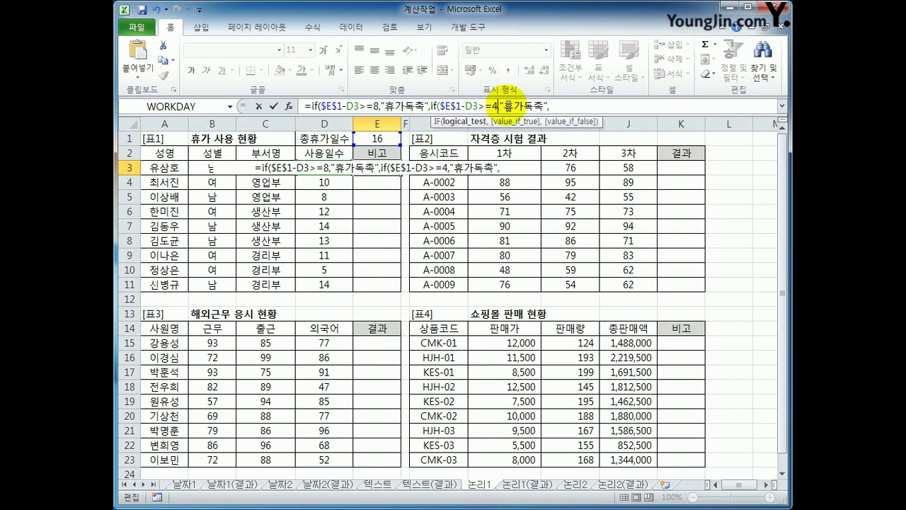
{"action": "type", "text": ","}
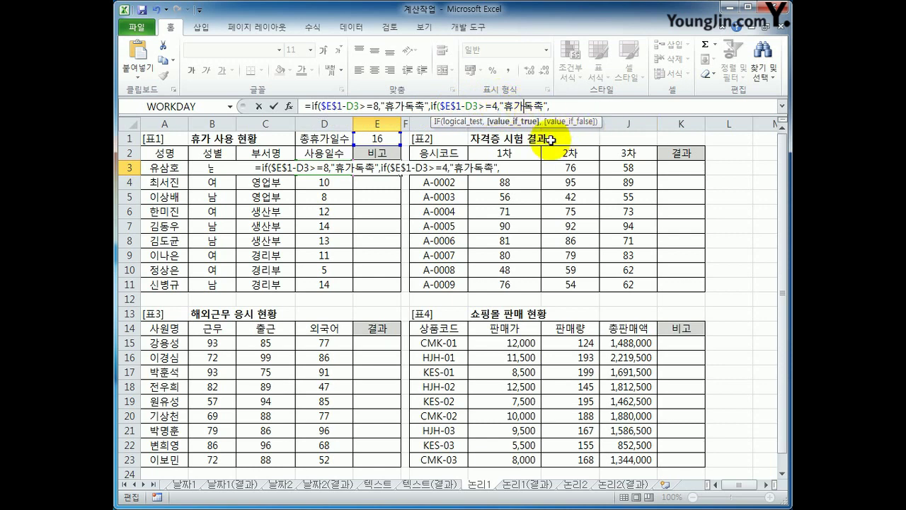
{"action": "key", "text": "shift+Right"}
{"action": "key", "text": "shift+Right"}
{"action": "type", "text": "권장"}
{"action": "key", "text": "Right"}
{"action": "key", "text": "Right"}
{"action": "type", "text": "\"\""}
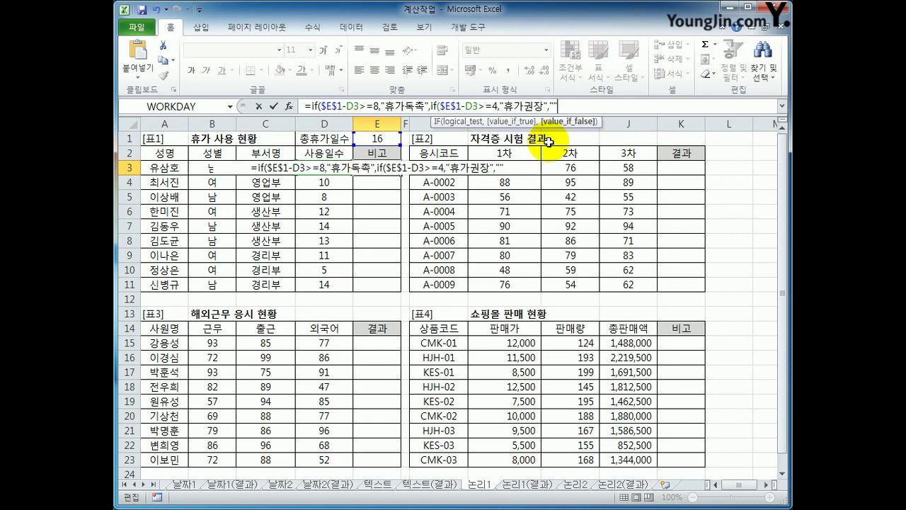
Close both IF functions, enter the E3 formula, and fill it down through E11
{"action": "type", "text": "))"}
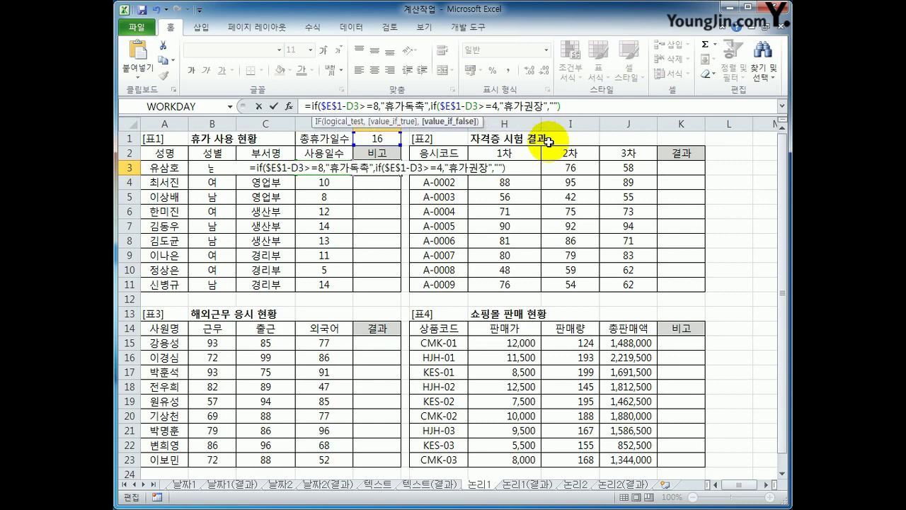
{"action": "key", "text": "Return"}
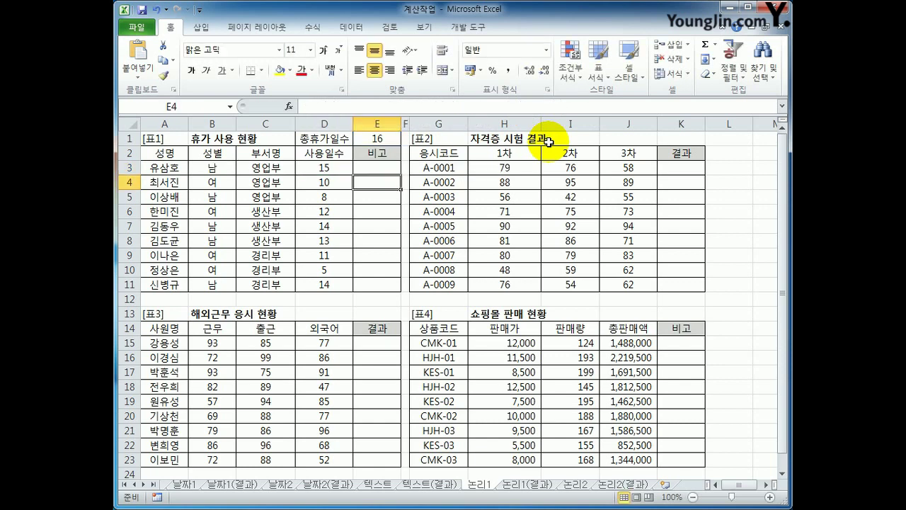
{"action": "left_click", "coordinate": [377, 170]}
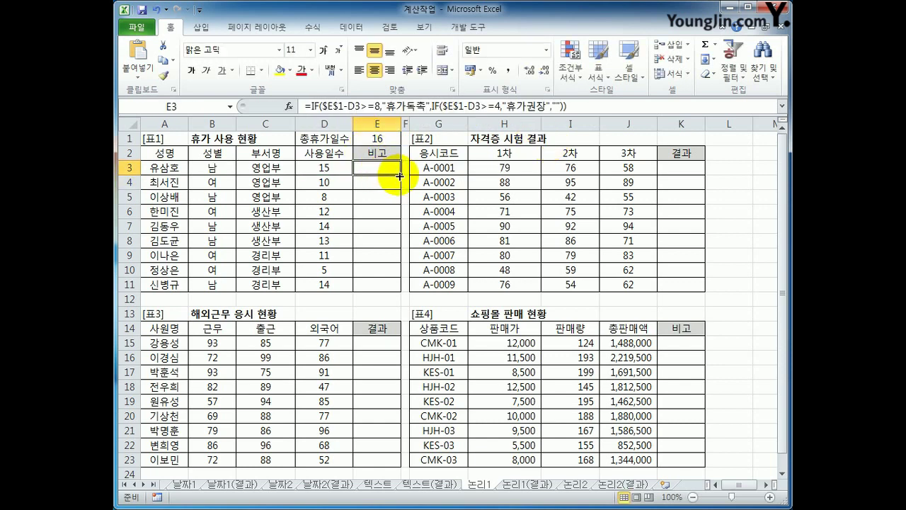
{"action": "left_click_drag", "start_coordinate": [398, 176], "coordinate": [395, 294]}
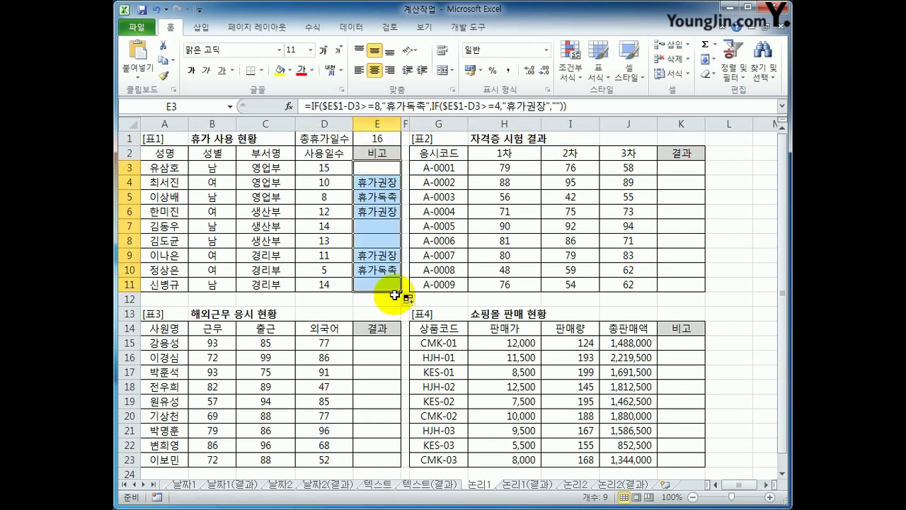
Begin an IF formula in K3 with a nested OR function as its logical test
{"action": "left_click", "coordinate": [684, 173]}
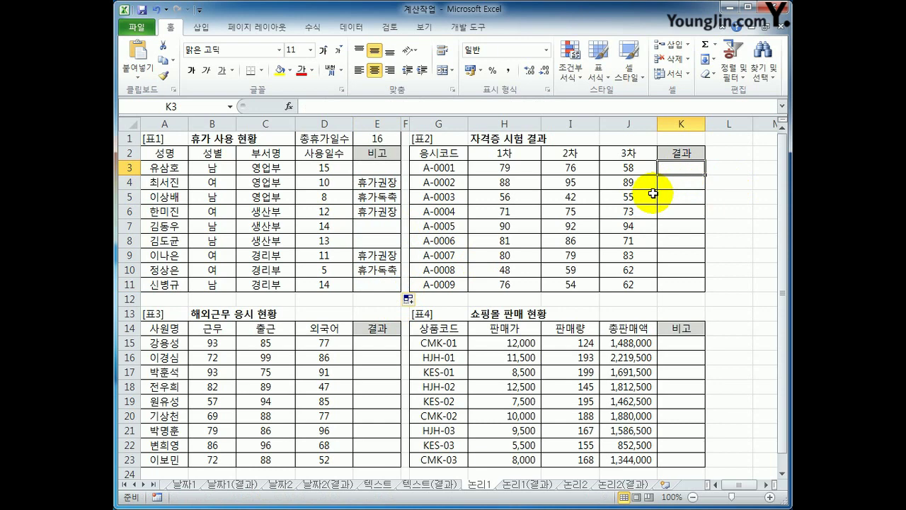
{"action": "type", "text": "=ㅑ"}
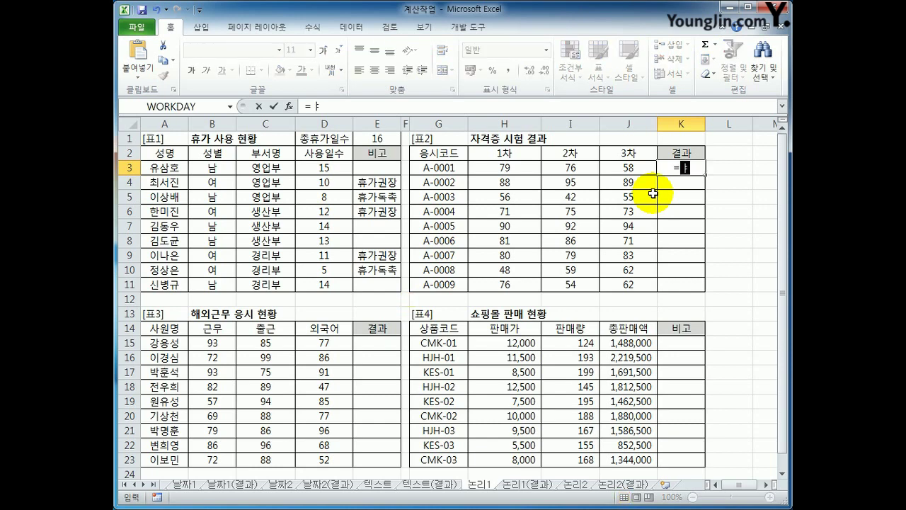
{"action": "key", "text": "BackSpace"}
{"action": "key", "text": "Hangul"}
{"action": "type", "text": "if(or"}
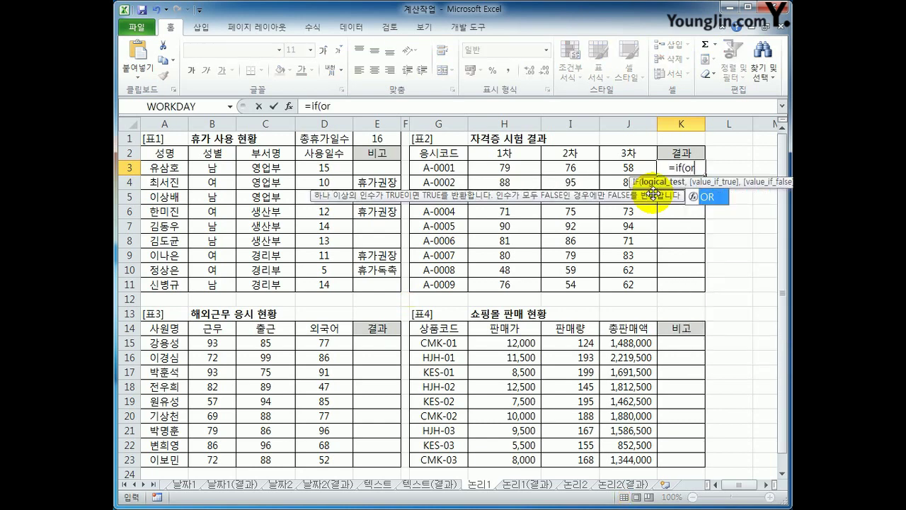
{"action": "key", "text": "Tab"}
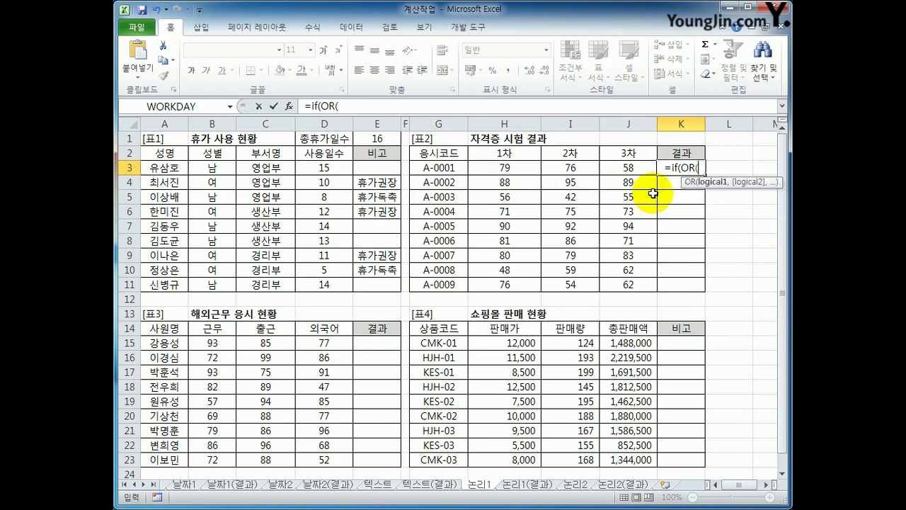
Give the OR function the conditions H3>=80, I3>=80 and J3>=80, and close it
{"action": "left_click", "coordinate": [492, 164]}
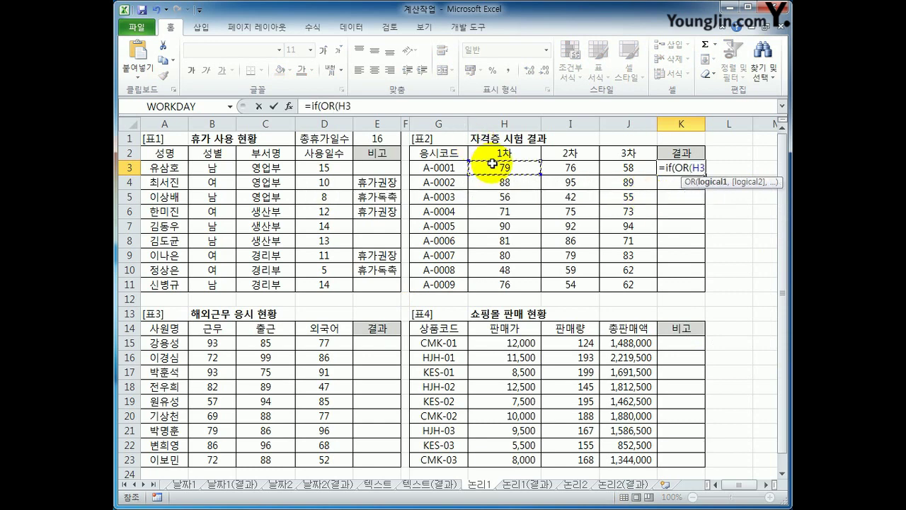
{"action": "type", "text": ">=80"}
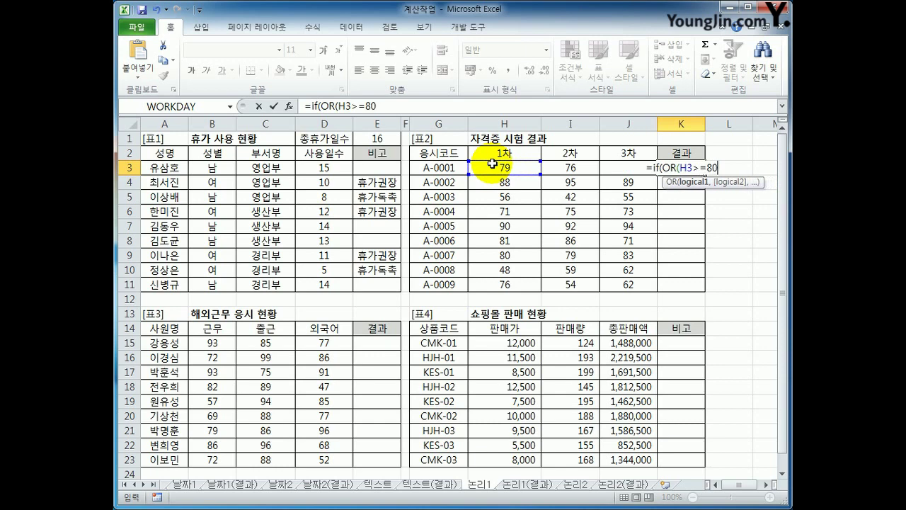
{"action": "type", "text": ","}
{"action": "left_click", "coordinate": [587, 166]}
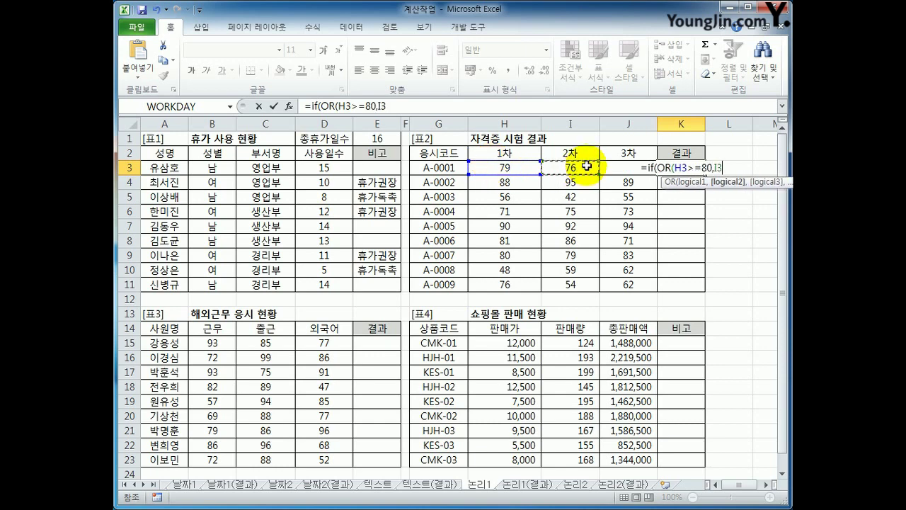
{"action": "type", "text": ">=80,"}
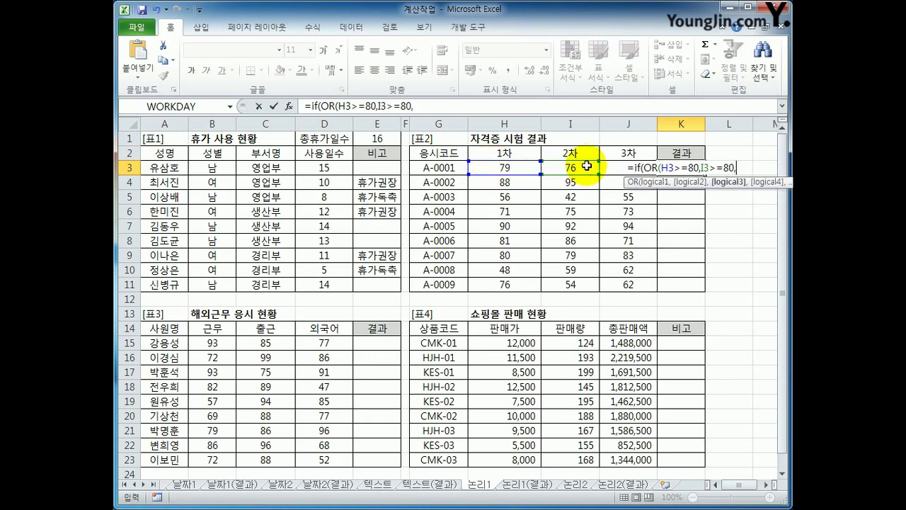
{"action": "key", "text": "Left"}
{"action": "type", "text": ">=8"}
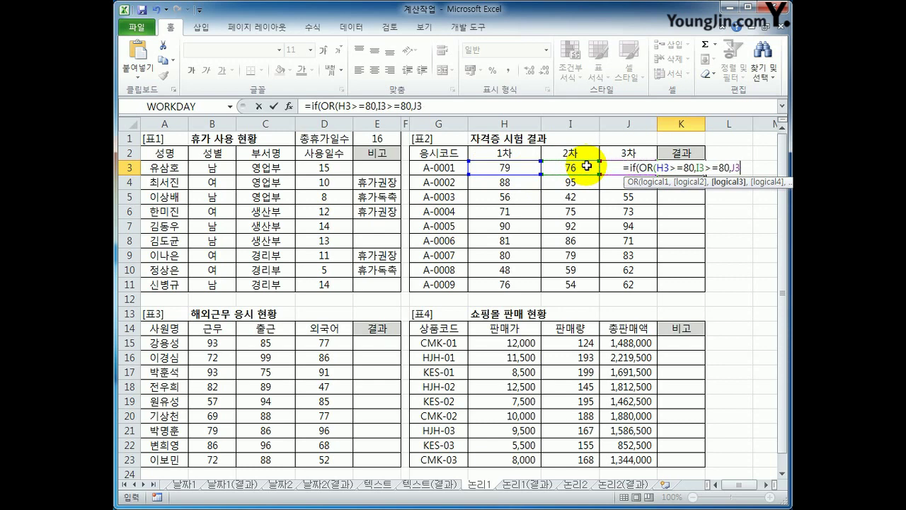
{"action": "type", "text": "0),"}
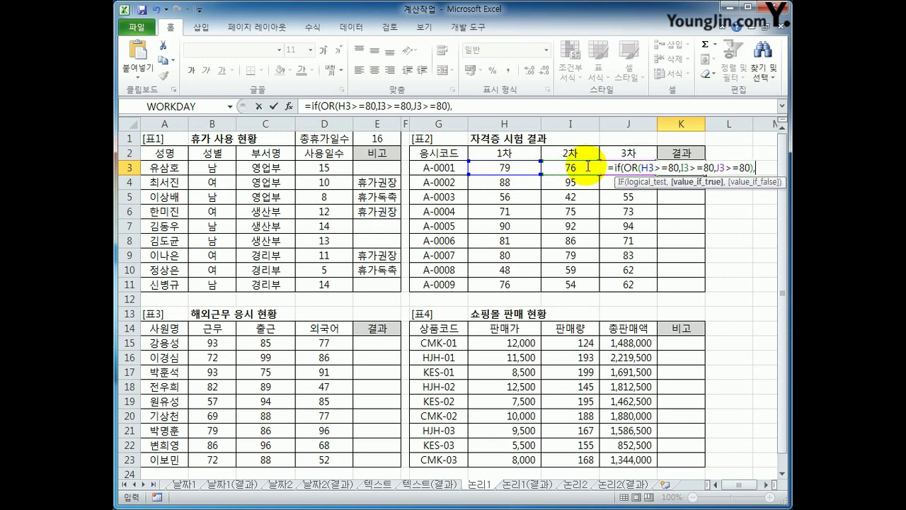
Add "합격" as the true result and "불합격" as the false result, and close the K3 formula's IF function
{"action": "type", "text": "\"gk"}
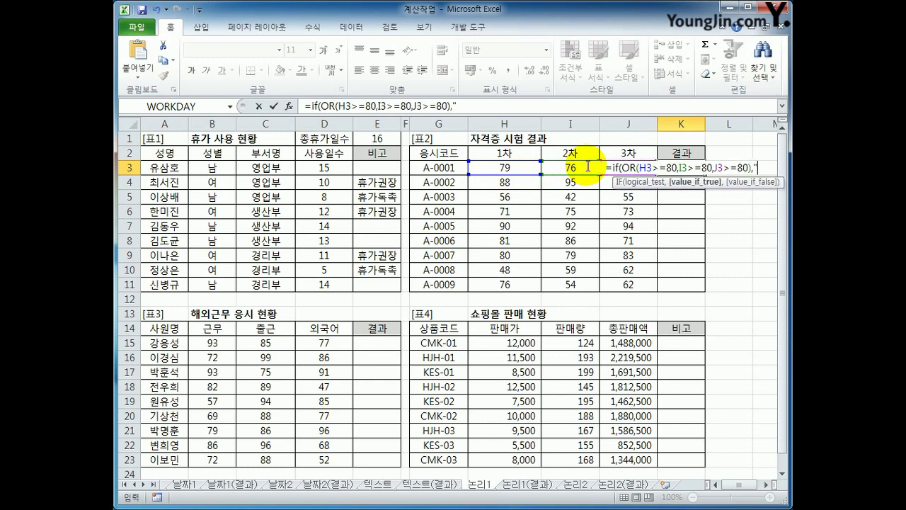
{"action": "key", "text": "BackSpace"}
{"action": "key", "text": "BackSpace"}
{"action": "type", "text": "합격\",\"불합격\""}
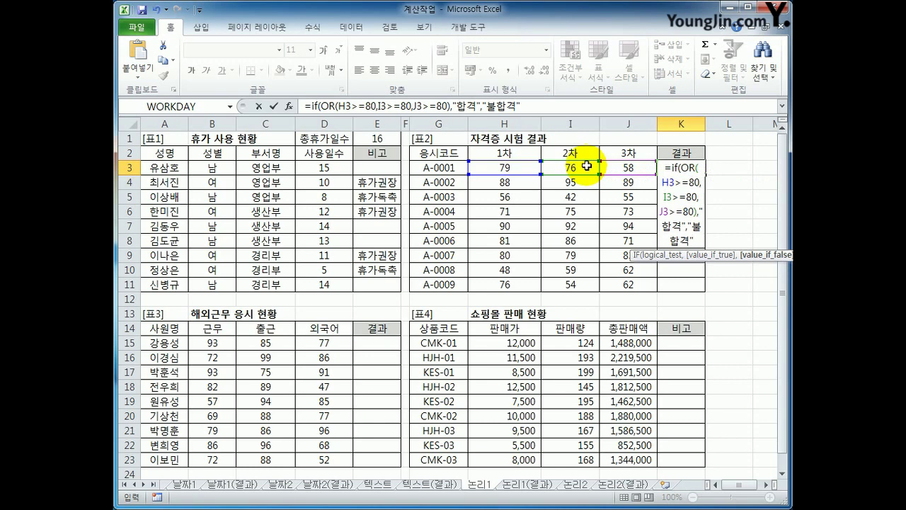
{"action": "type", "text": ")"}
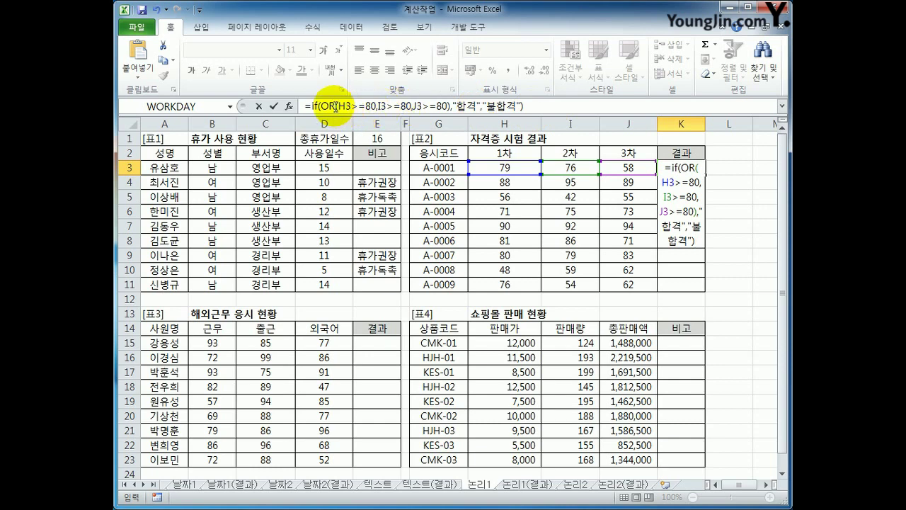
{"action": "left_click_drag", "start_coordinate": [334, 106], "coordinate": [454, 110]}
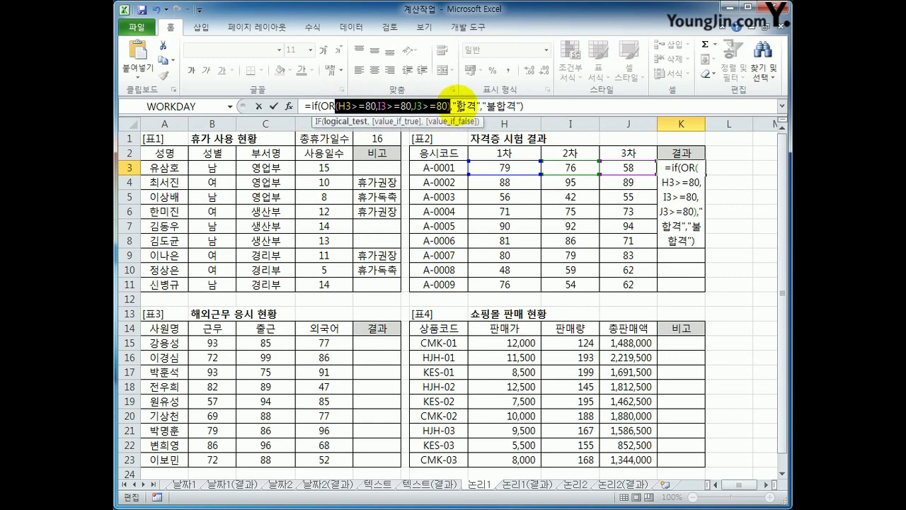
{"action": "left_click", "coordinate": [456, 107]}
{"action": "left_click", "coordinate": [498, 106]}
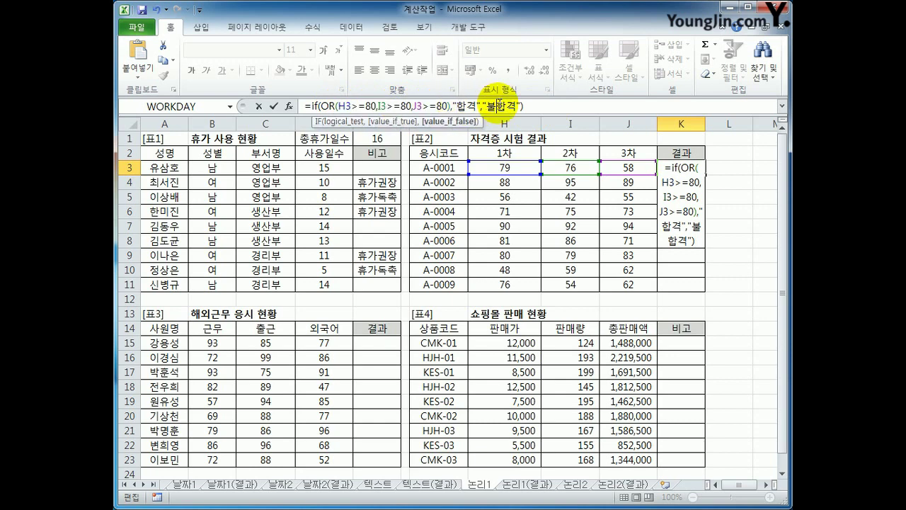
Enter the K3 formula and fill it down through K11
{"action": "key", "text": "Return"}
{"action": "left_click", "coordinate": [692, 170]}
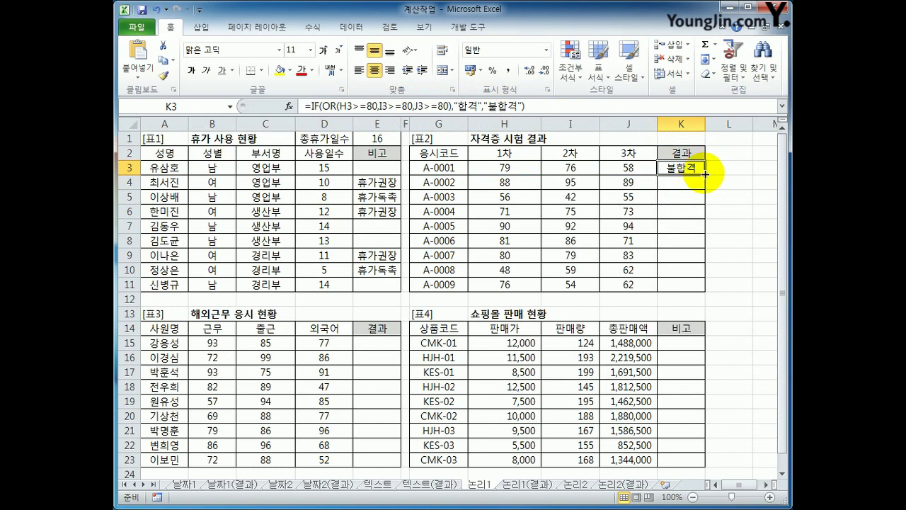
{"action": "left_click_drag", "start_coordinate": [705, 174], "coordinate": [702, 288]}
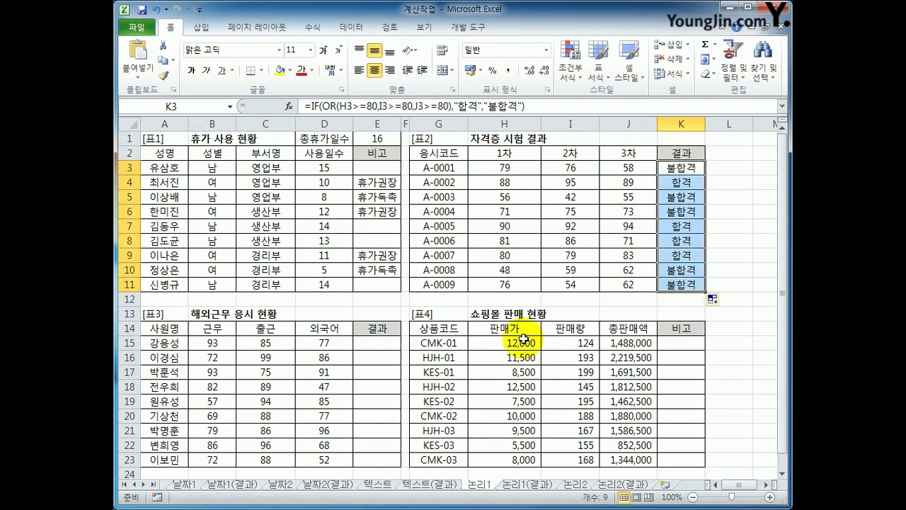
Examine the 근무, 출근 and 외국어 scores in row 15 of 표3 that the result in E15 depends on
{"action": "left_click", "coordinate": [389, 343]}
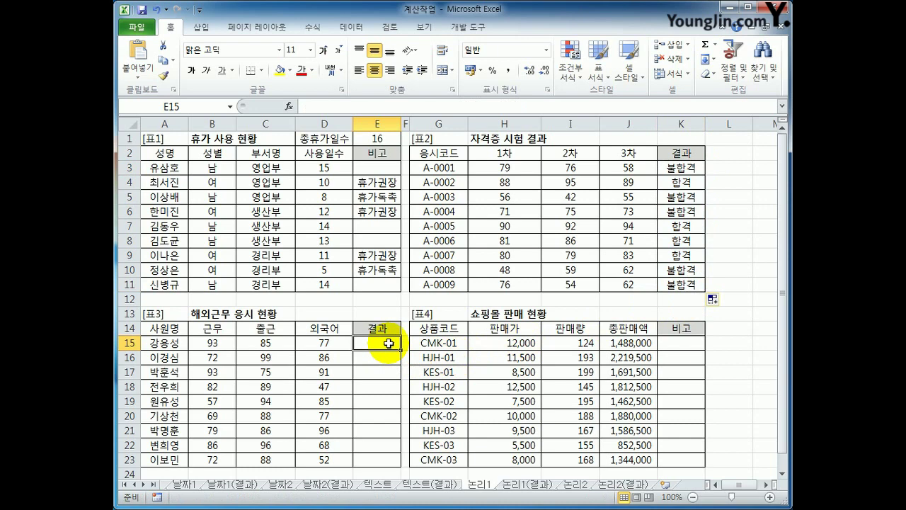
{"action": "left_click", "coordinate": [222, 344]}
{"action": "left_click", "coordinate": [267, 345]}
{"action": "left_click", "coordinate": [306, 345]}
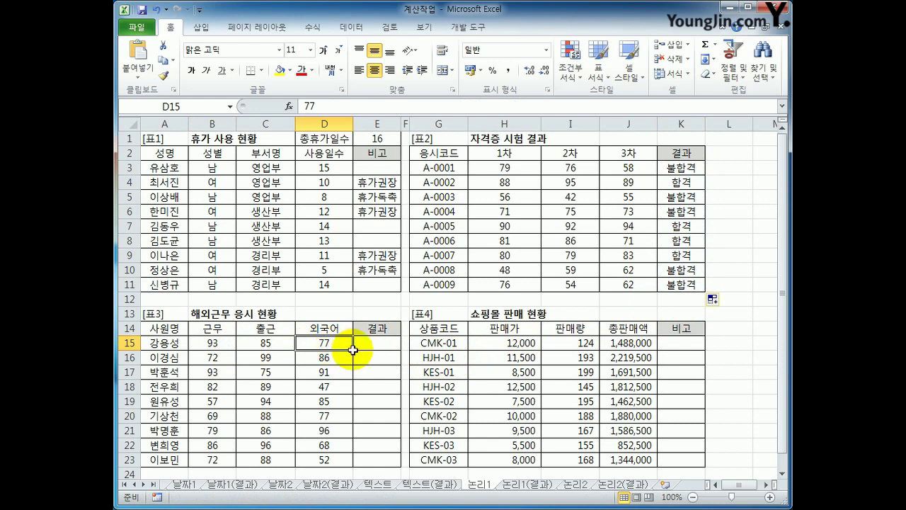
{"action": "left_click", "coordinate": [377, 344]}
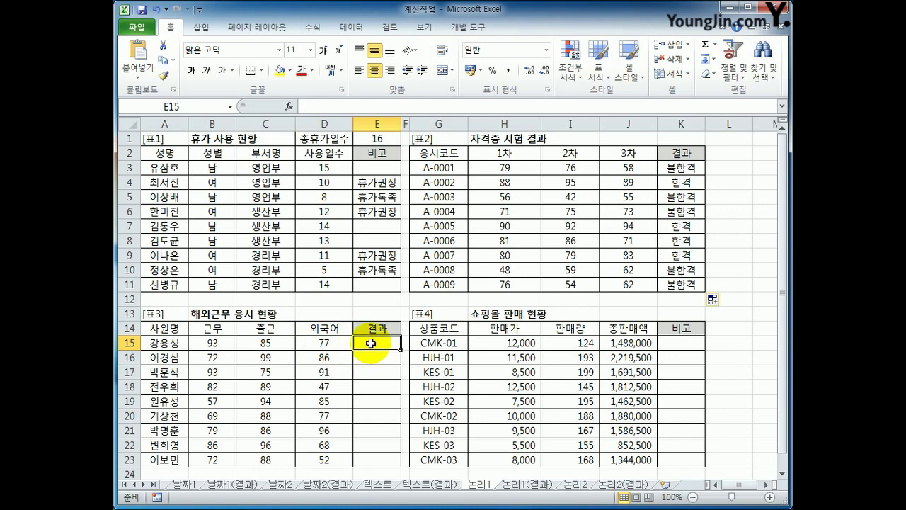
{"action": "left_click_drag", "start_coordinate": [222, 344], "coordinate": [263, 345]}
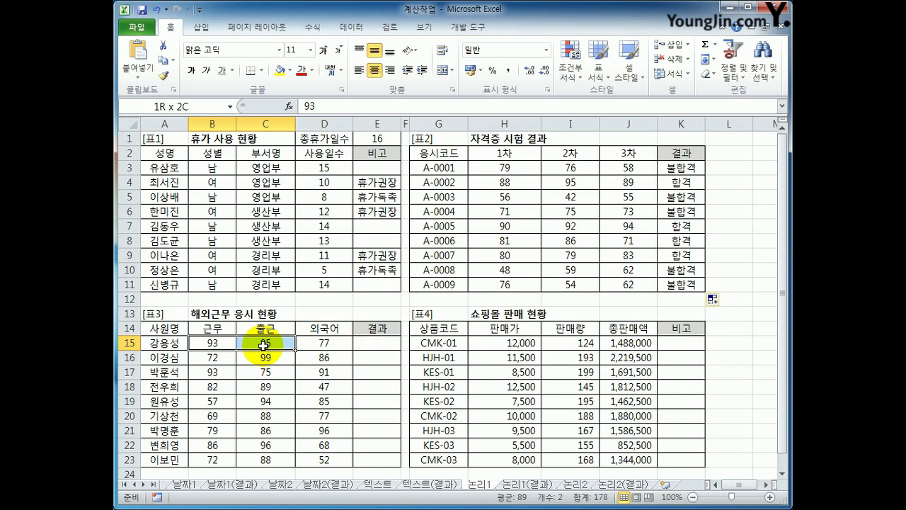
{"action": "left_click", "coordinate": [315, 344]}
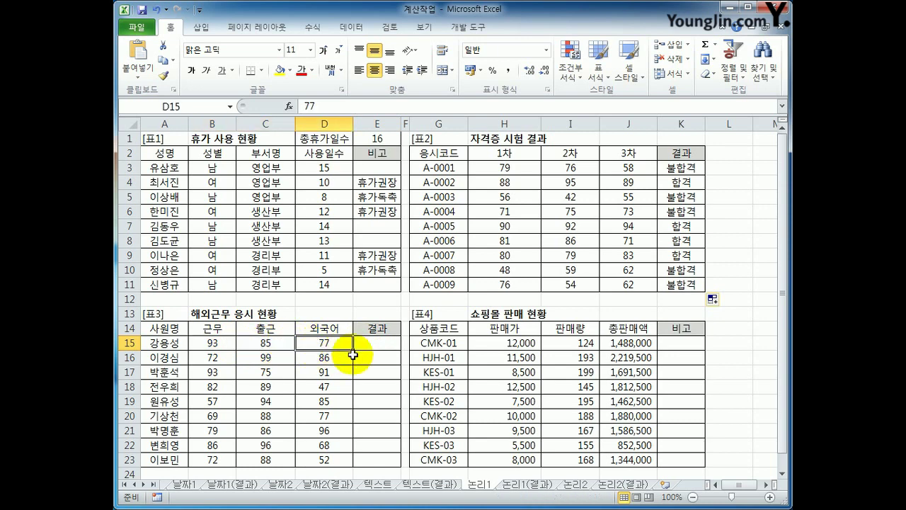
Begin an IF formula in E15 with an AND function as its logical test and an OR function nested inside the AND
{"action": "left_click", "coordinate": [367, 347]}
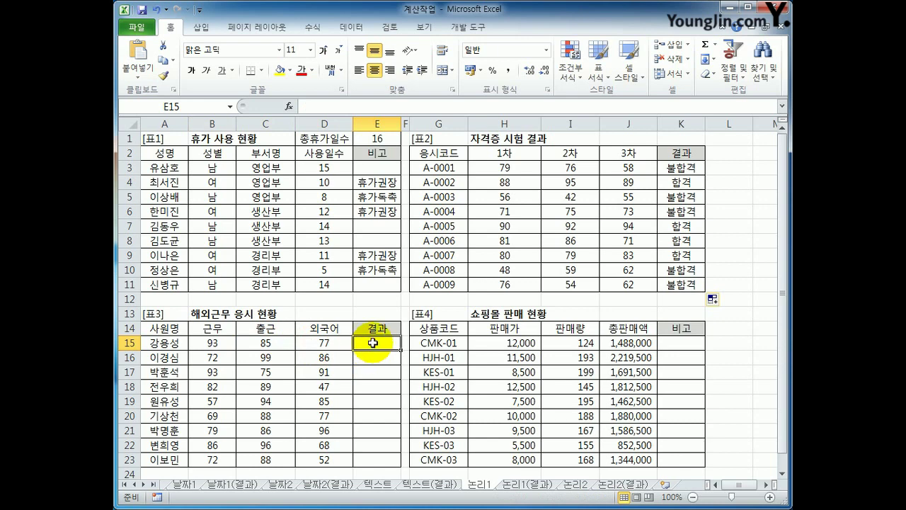
{"action": "type", "text": "="}
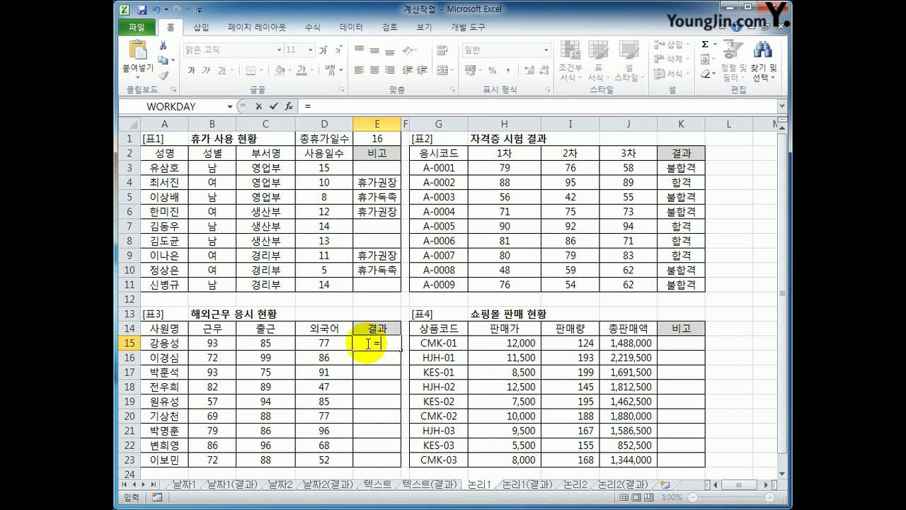
{"action": "type", "text": "if("}
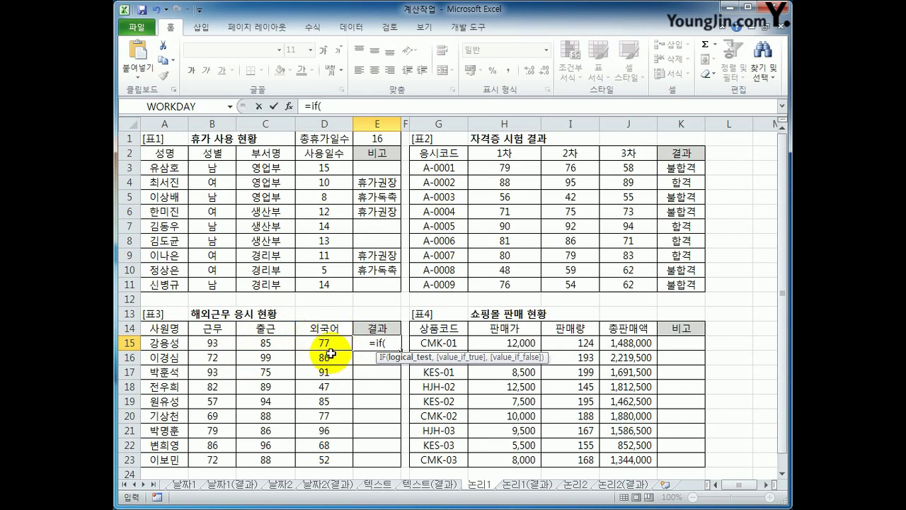
{"action": "type", "text": "and"}
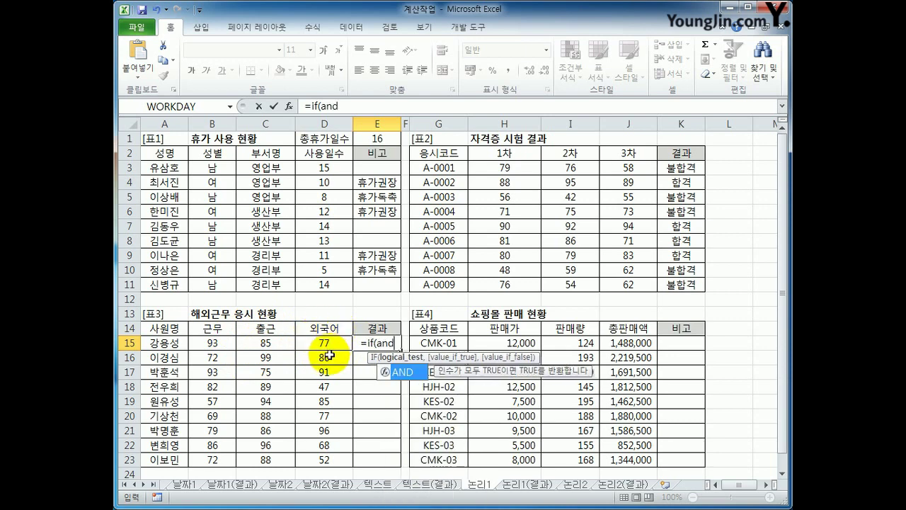
{"action": "type", "text": "("}
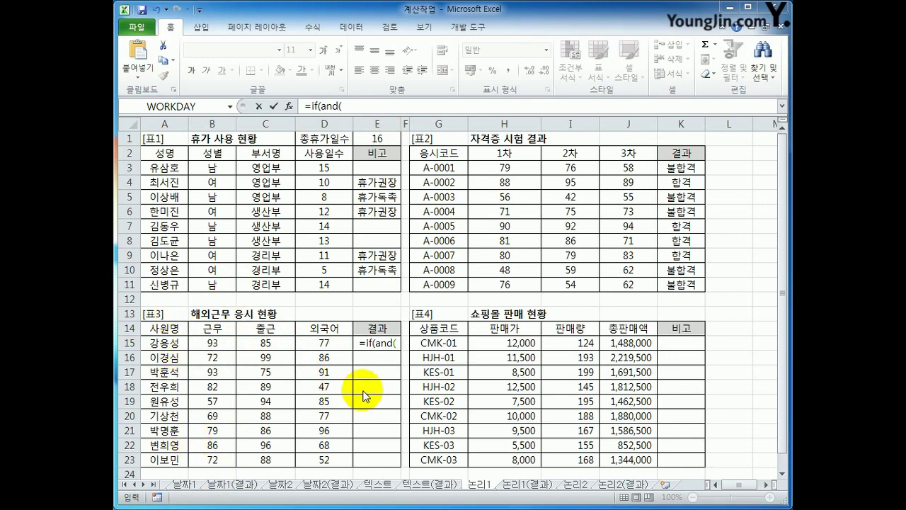
{"action": "left_click", "coordinate": [355, 105]}
{"action": "type", "text": "or("}
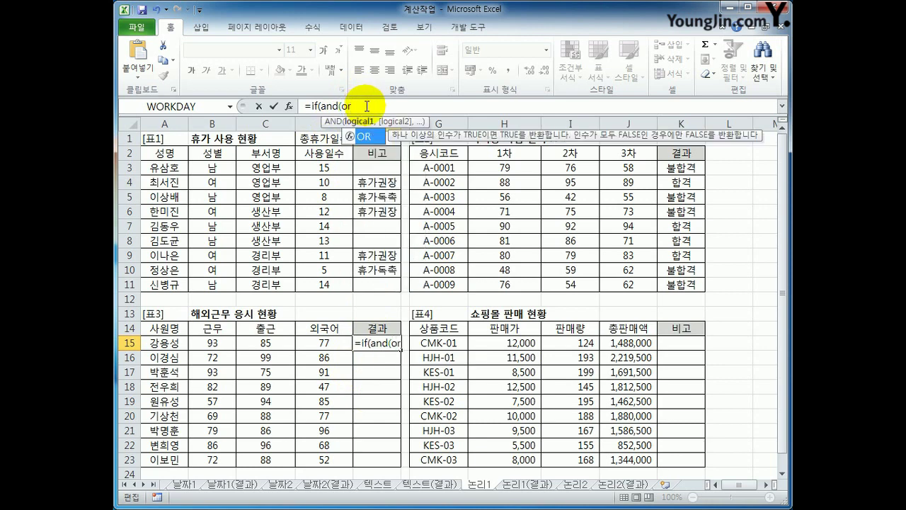
Give the nested OR function the conditions B15>=80 and C15>=80, and close it
{"action": "left_click", "coordinate": [210, 342]}
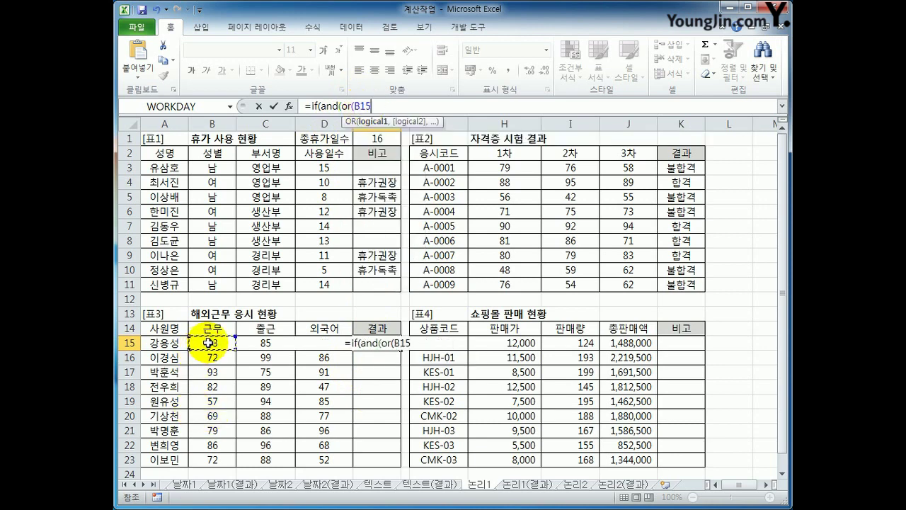
{"action": "type", "text": ">=80"}
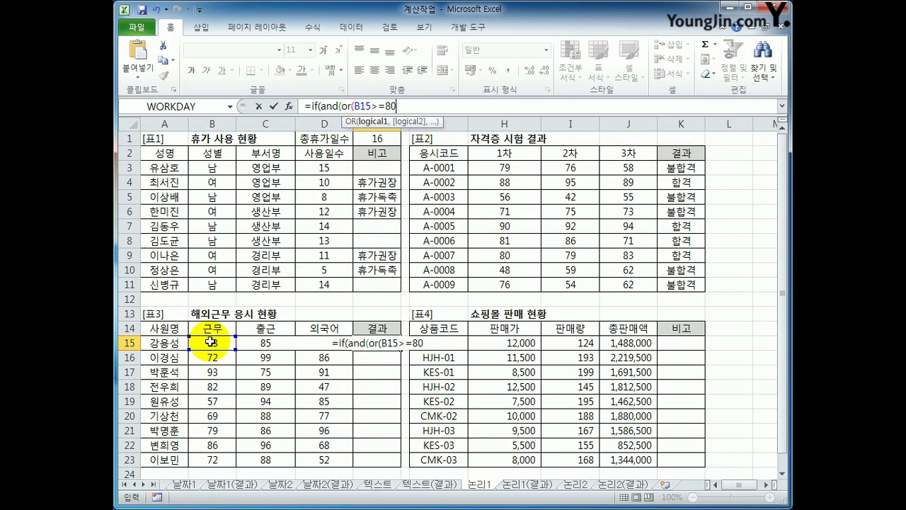
{"action": "type", "text": ","}
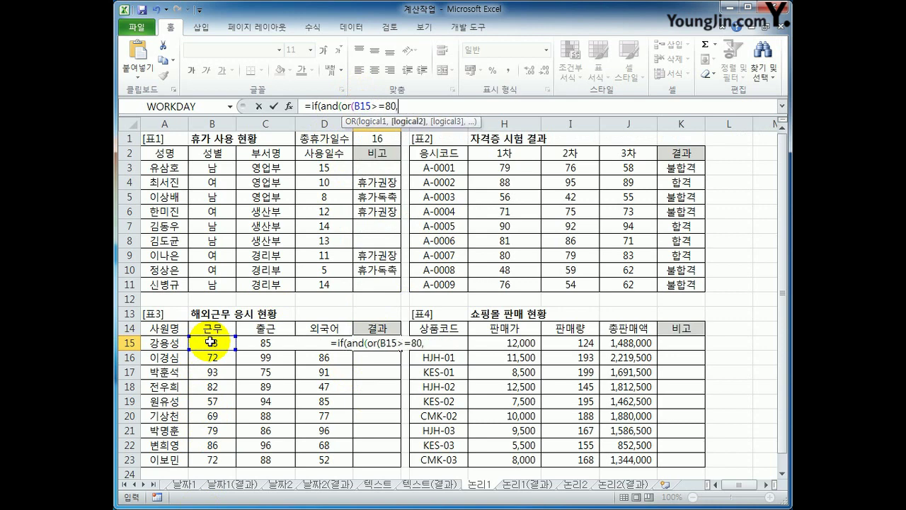
{"action": "left_click", "coordinate": [252, 342]}
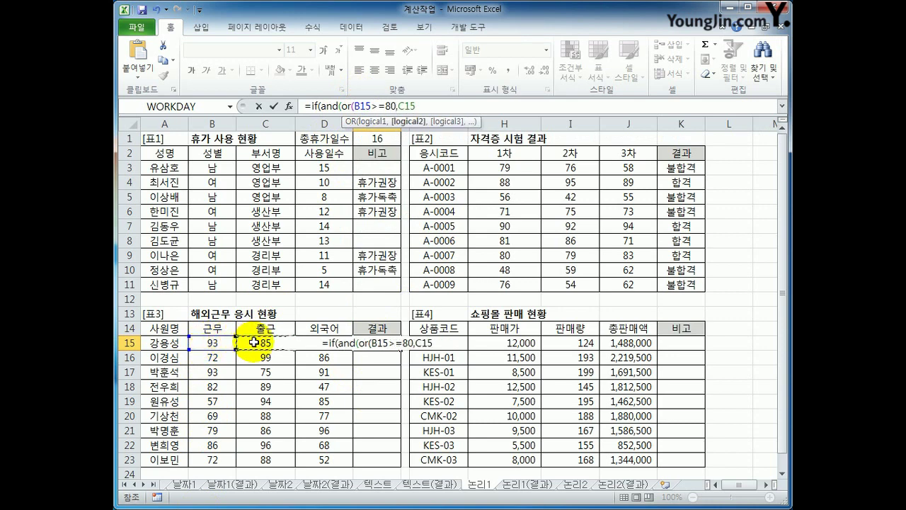
{"action": "type", "text": ">=80)"}
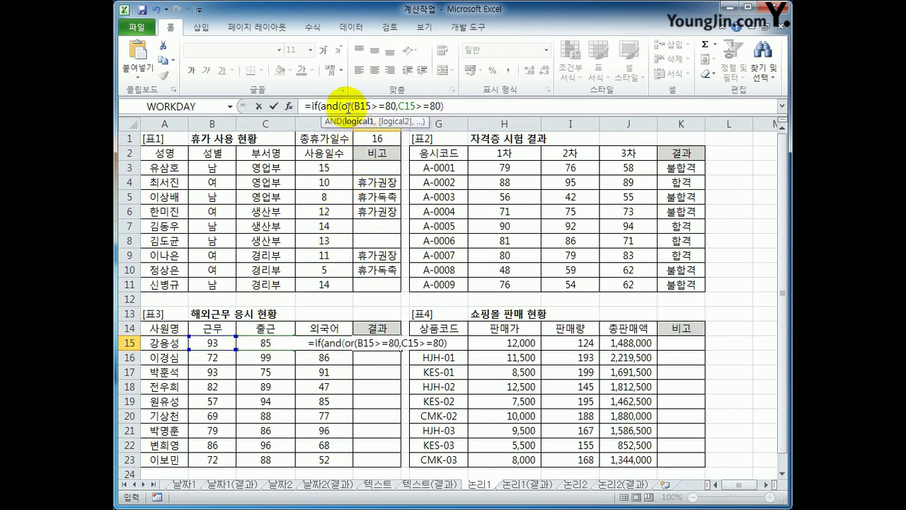
{"action": "left_click_drag", "start_coordinate": [342, 106], "coordinate": [449, 107]}
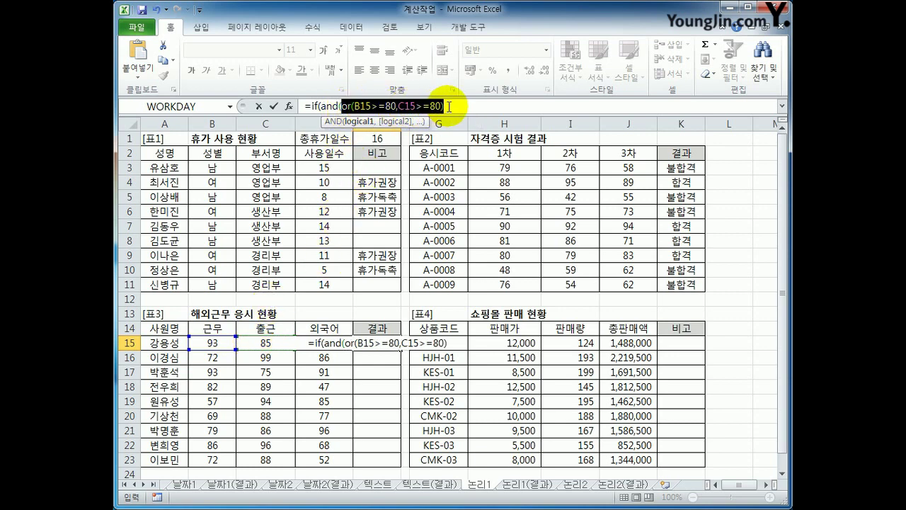
{"action": "left_click", "coordinate": [449, 106]}
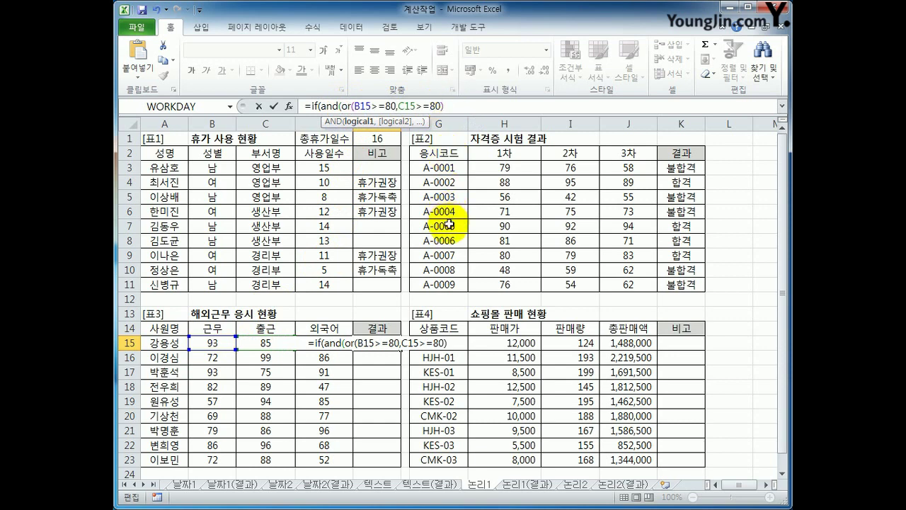
Add D15>=90 as the AND function's second condition and close the AND function
{"action": "type", "text": ","}
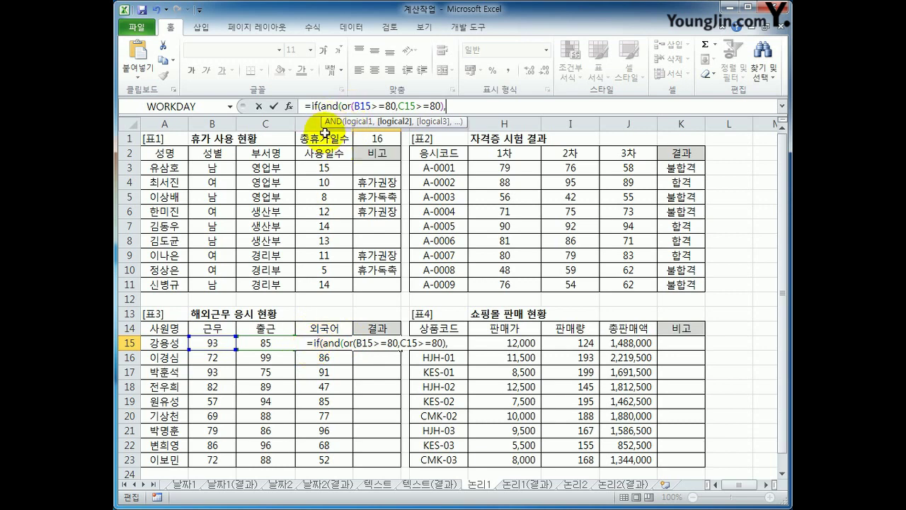
{"action": "type", "text": "d1"}
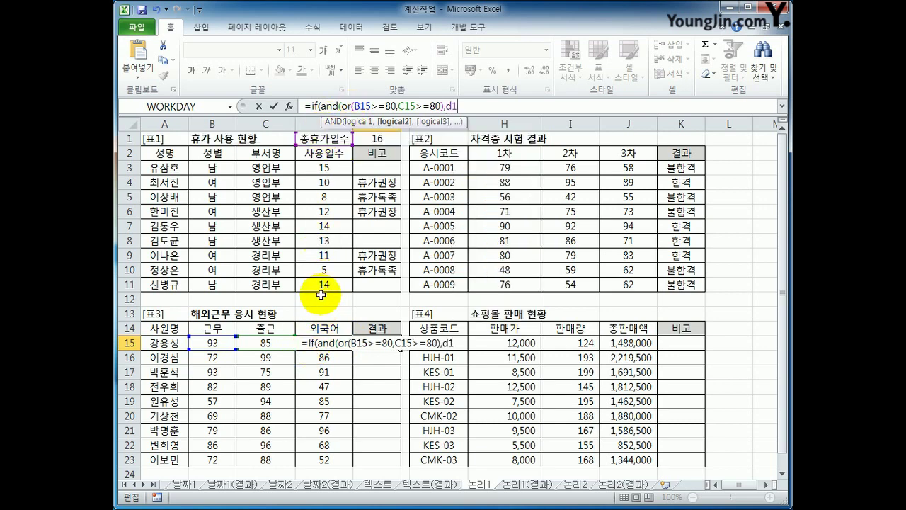
{"action": "type", "text": "6"}
{"action": "key", "text": "BackSpace"}
{"action": "type", "text": "5"}
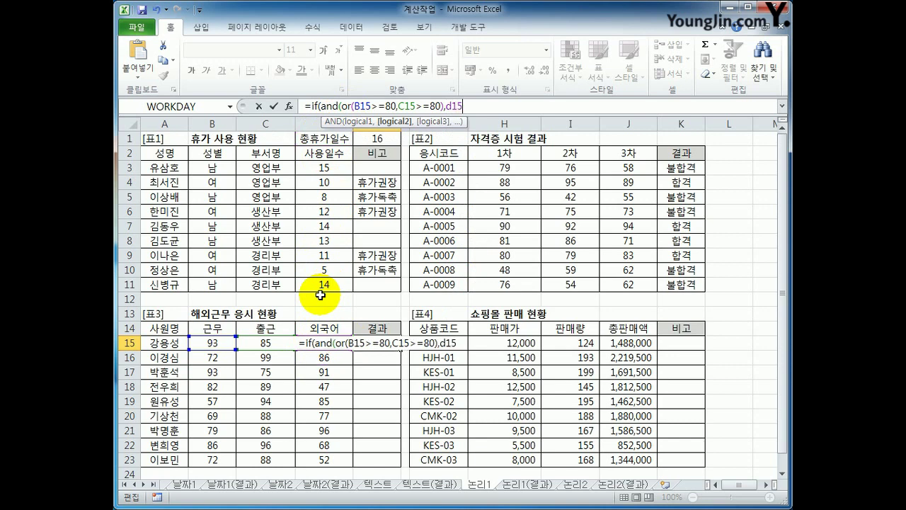
{"action": "type", "text": ">=90"}
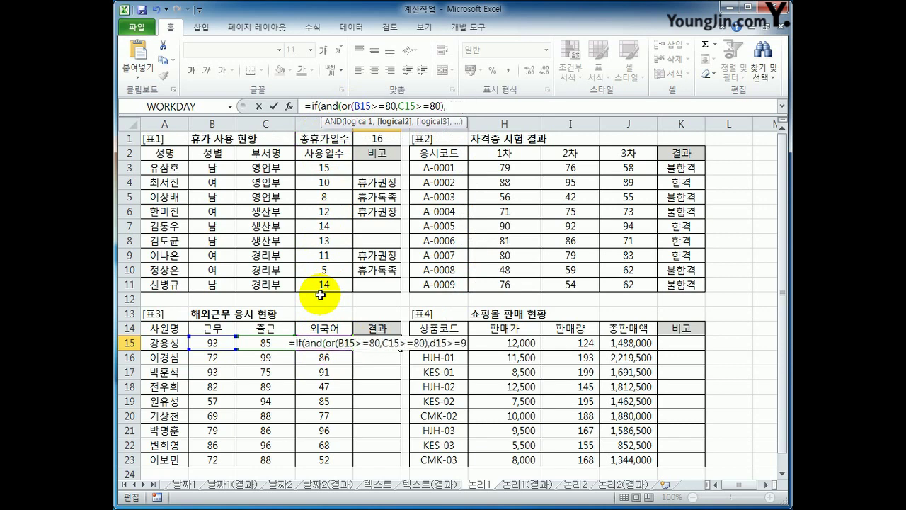
{"action": "type", "text": ")"}
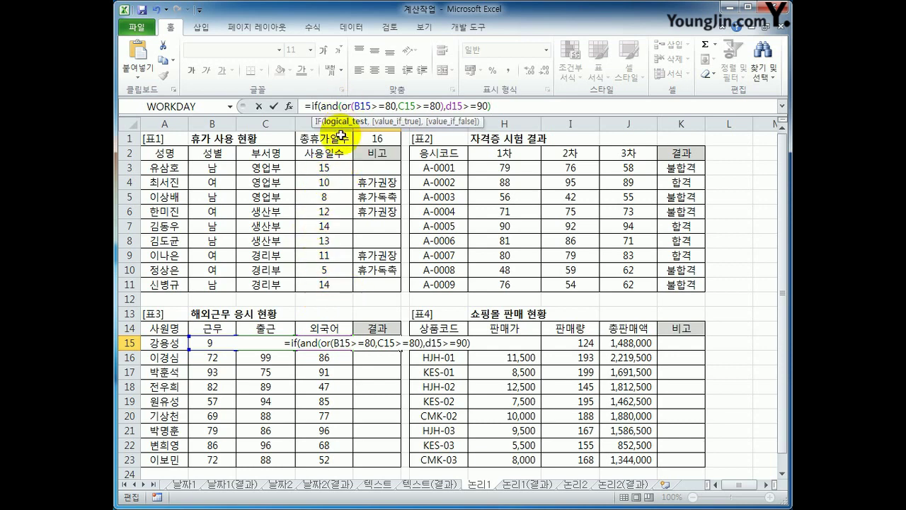
{"action": "left_click_drag", "start_coordinate": [341, 106], "coordinate": [444, 107]}
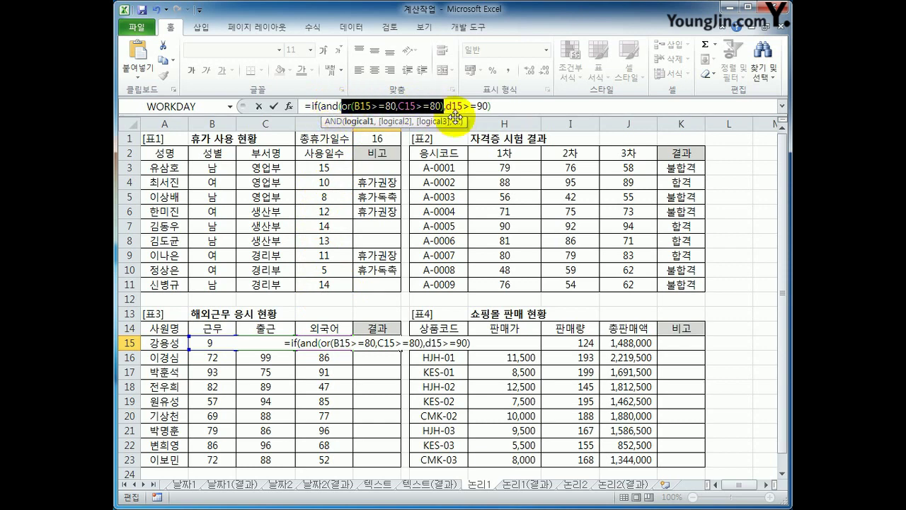
{"action": "left_click_drag", "start_coordinate": [311, 106], "coordinate": [490, 106]}
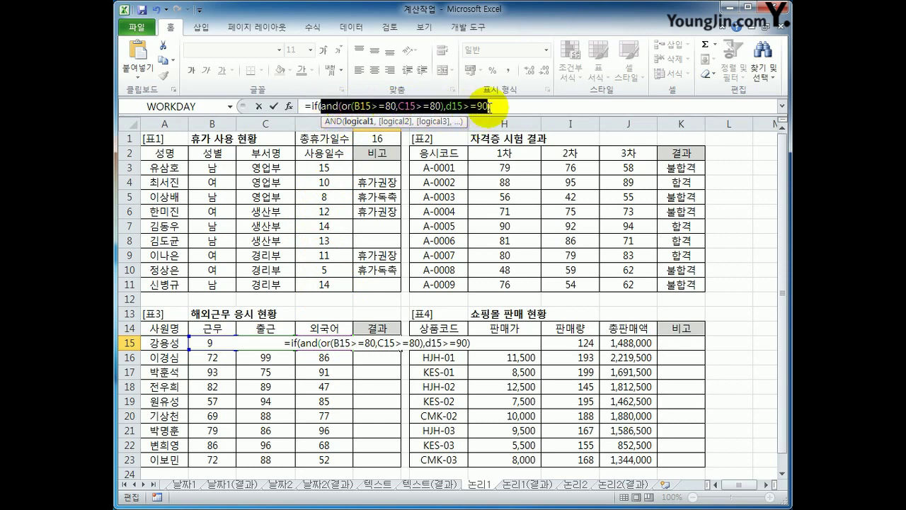
{"action": "left_click", "coordinate": [496, 106]}
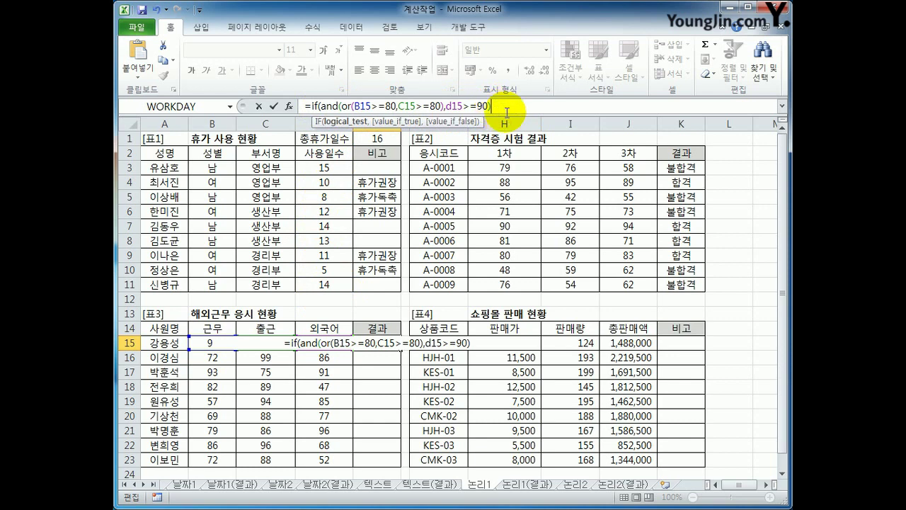
Add "해외근무" as the true result and "국내근무" as the false result, then close and enter the E15 formula
{"action": "type", "text": ",\""}
{"action": "type", "text": "해외근무\""}
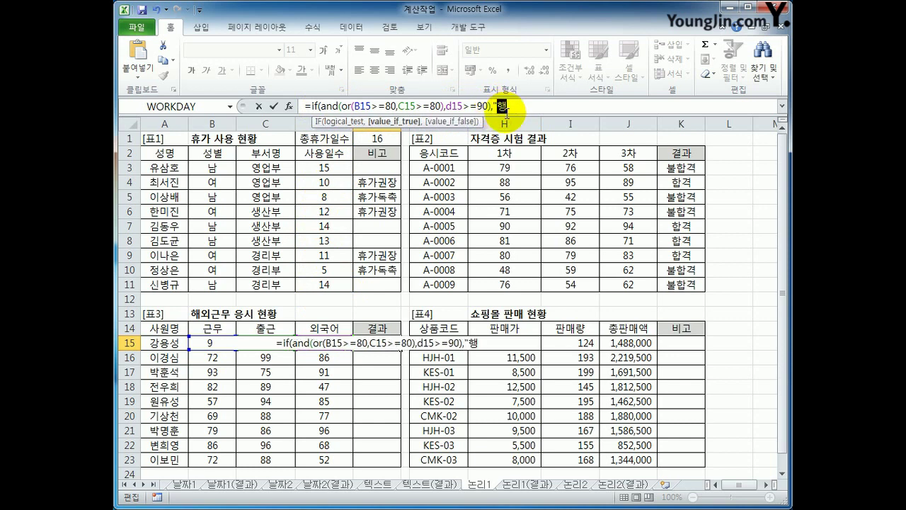
{"action": "type", "text": ","}
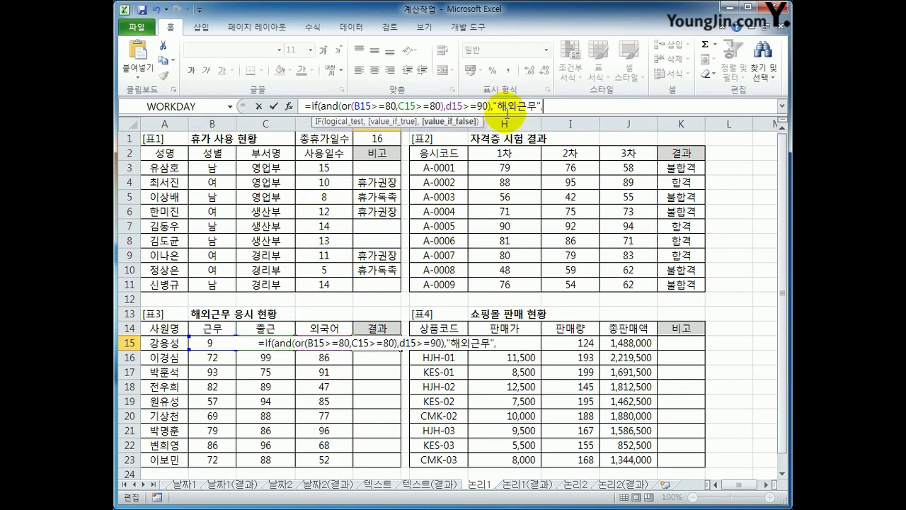
{"action": "type", "text": "\"국내"}
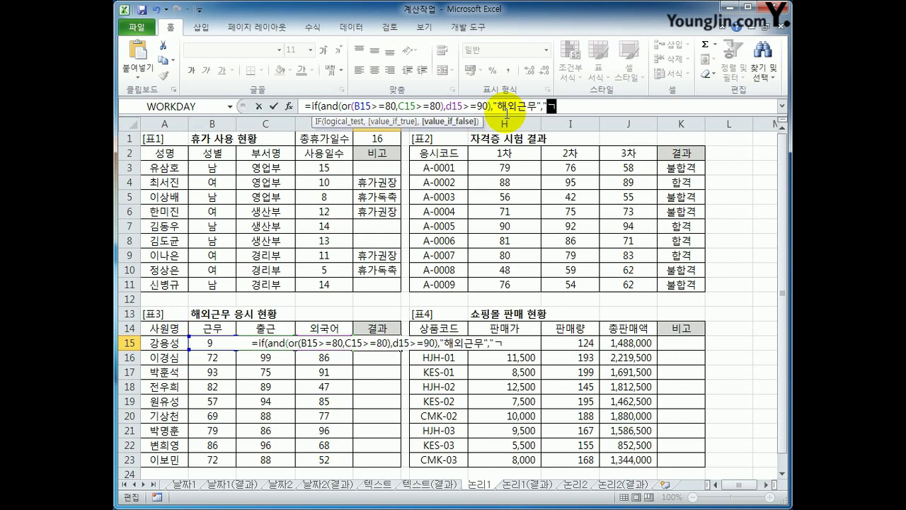
{"action": "type", "text": "근무"}
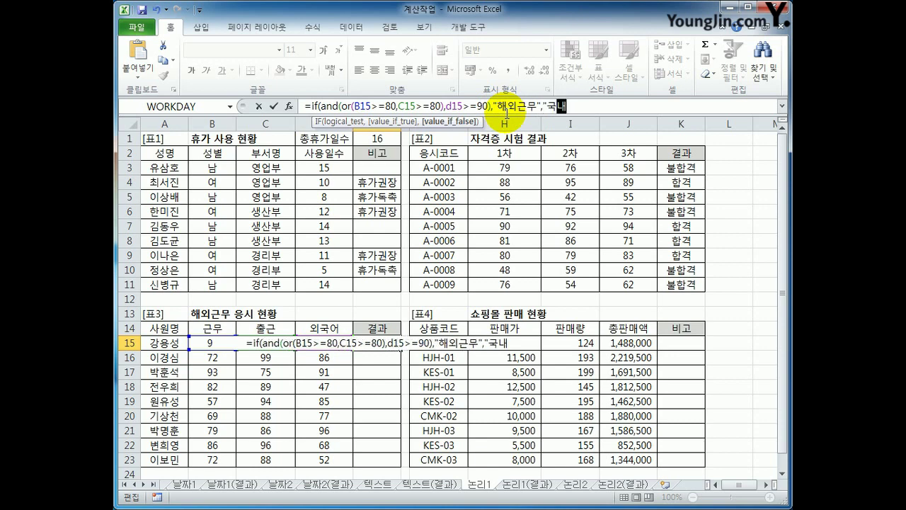
{"action": "type", "text": "\""}
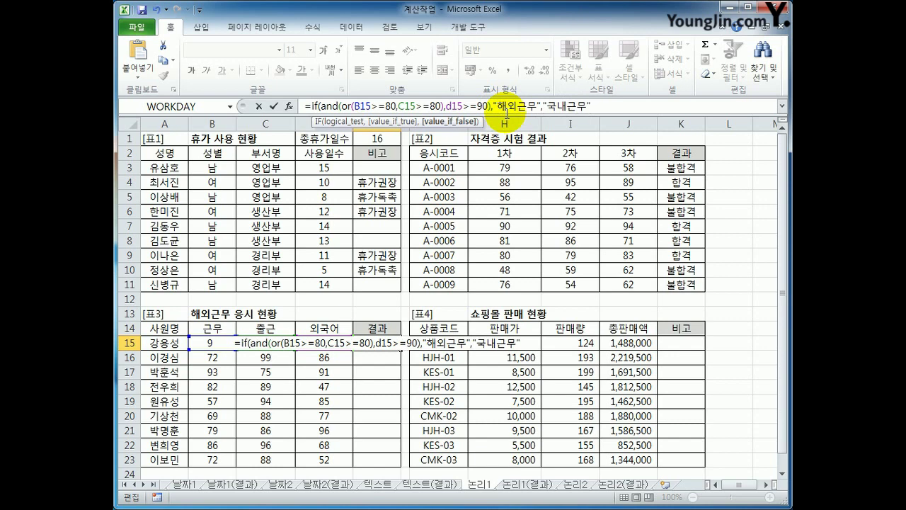
{"action": "type", "text": ")"}
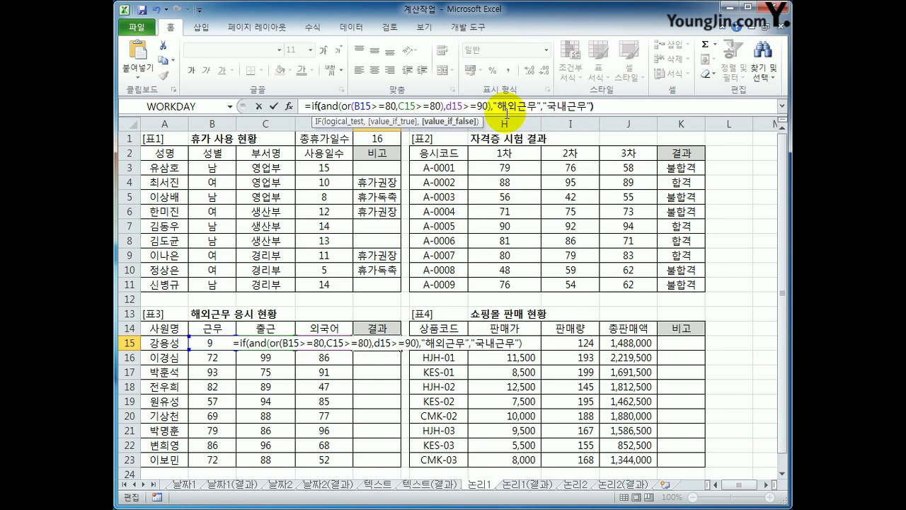
{"action": "key", "text": "Return"}
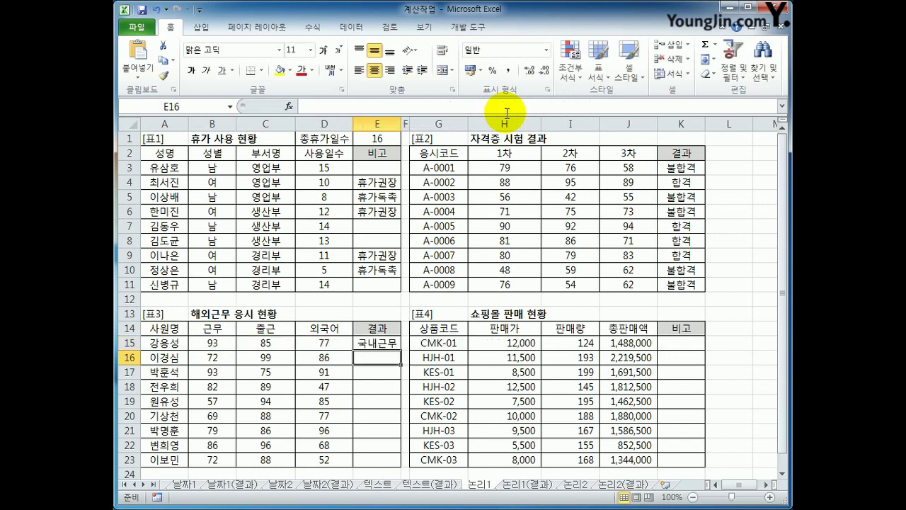
Fill the E15 formula down the 결과 column of 표3 through E23
{"action": "left_click", "coordinate": [385, 345]}
{"action": "left_click_drag", "start_coordinate": [401, 350], "coordinate": [392, 469]}
Begin an IF formula in K15 of 표4 with an AND function as its logical test
{"action": "left_click", "coordinate": [685, 343]}
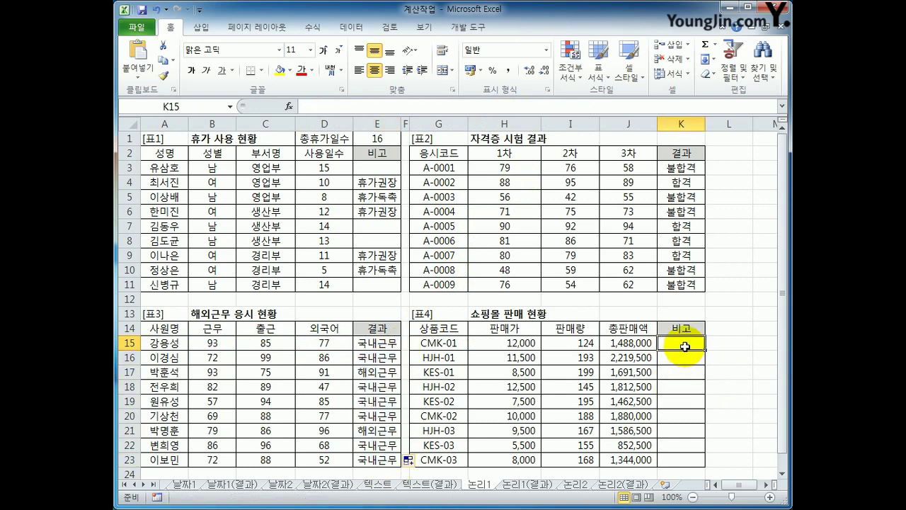
{"action": "left_click", "coordinate": [574, 344]}
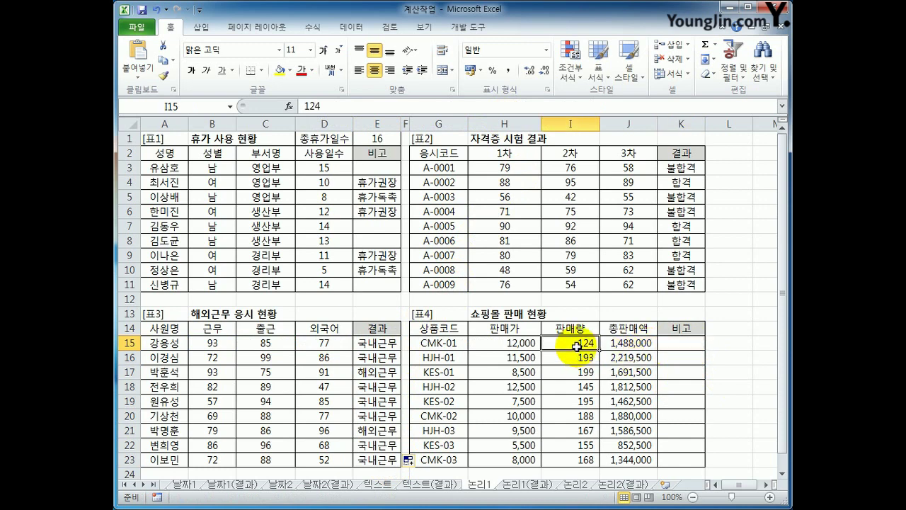
{"action": "left_click", "coordinate": [607, 346]}
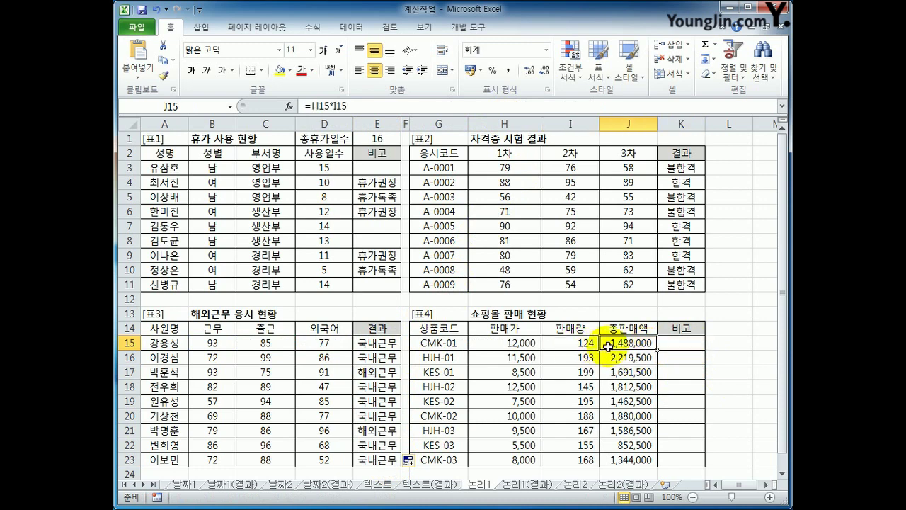
{"action": "left_click_drag", "start_coordinate": [607, 346], "coordinate": [621, 455]}
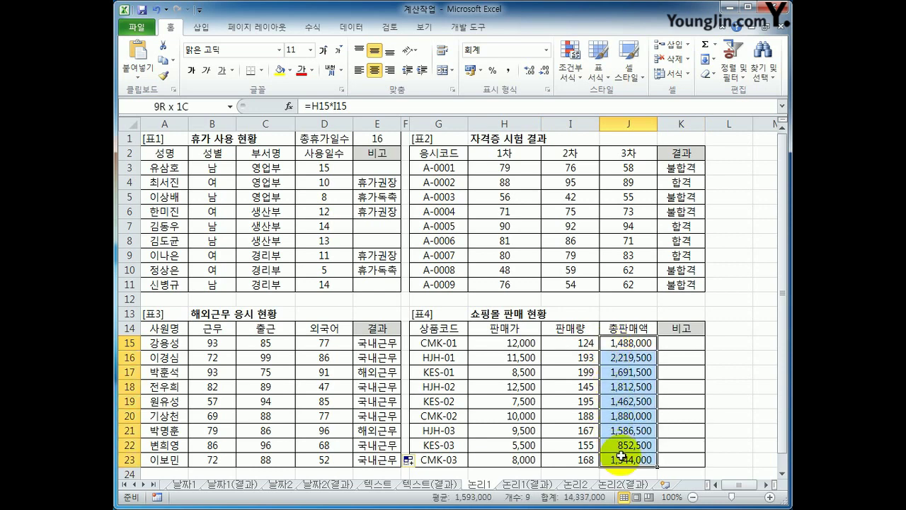
{"action": "left_click", "coordinate": [676, 344]}
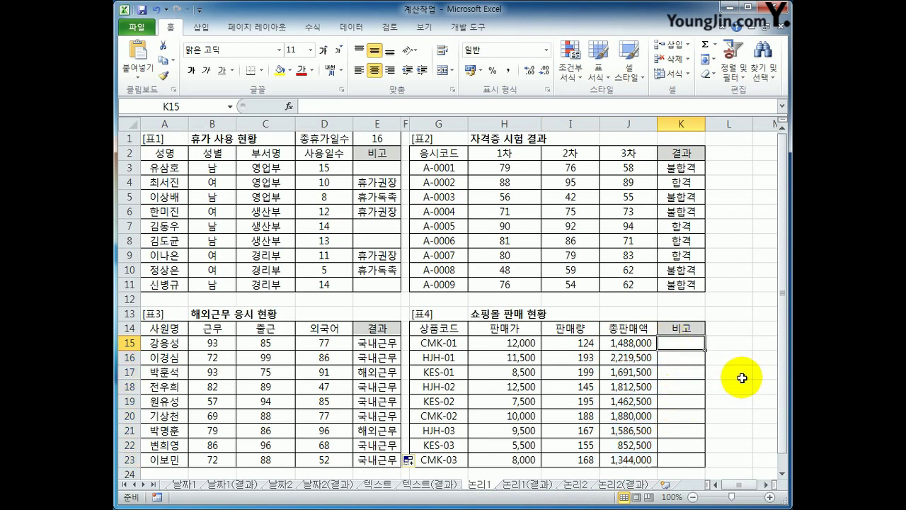
{"action": "type", "text": "="}
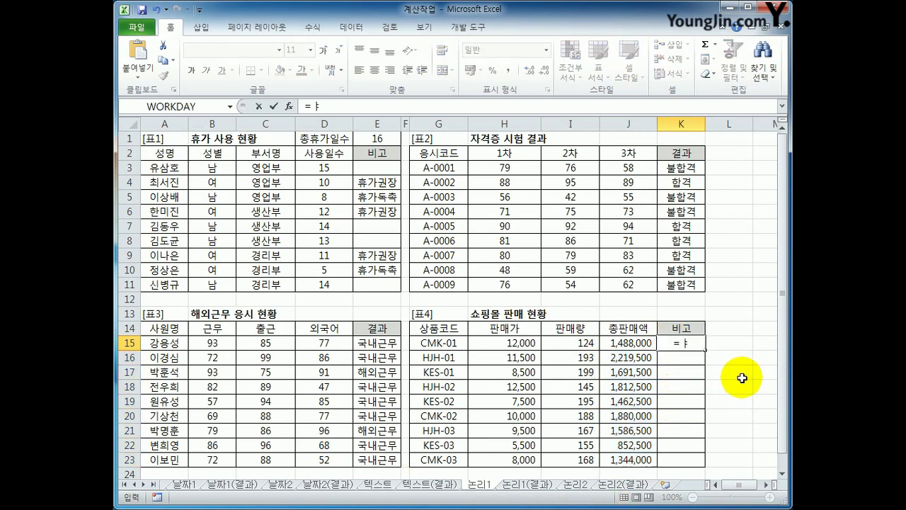
{"action": "type", "text": "if("}
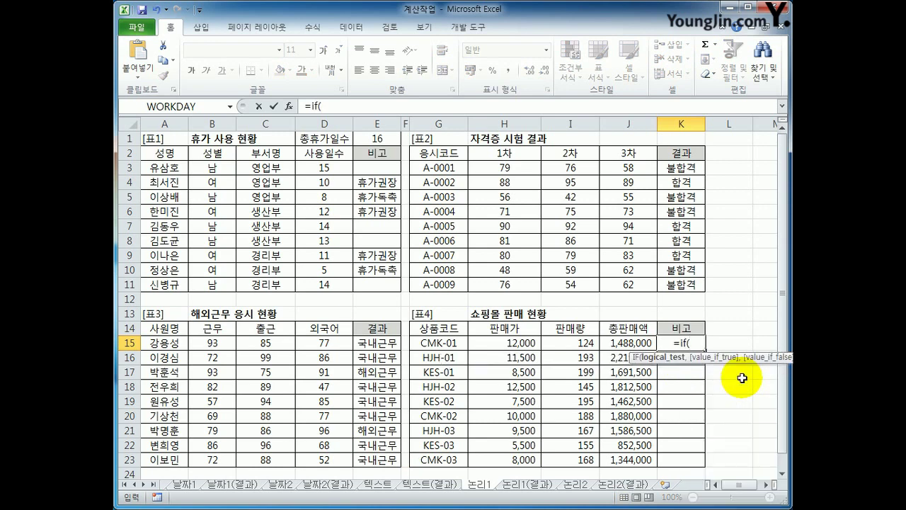
{"action": "type", "text": "and("}
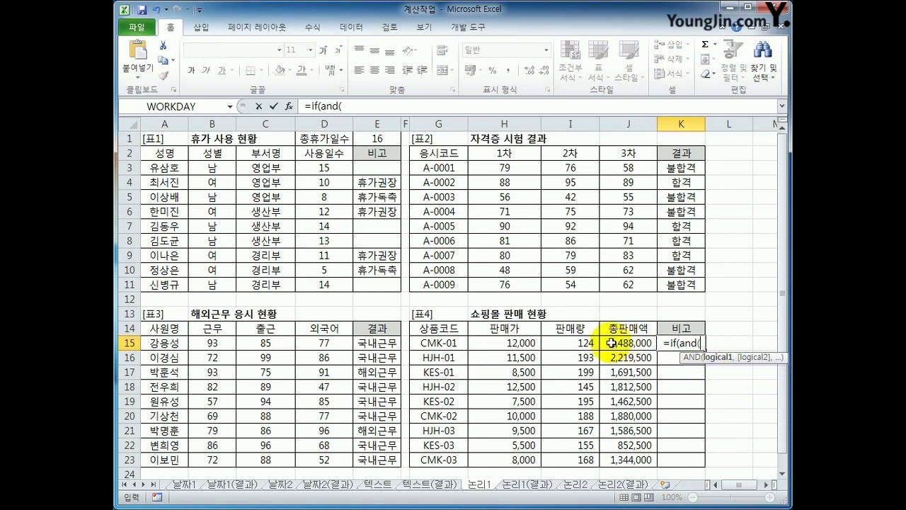
Give the AND function the first condition I15>=150 and continue to its second argument
{"action": "left_click", "coordinate": [587, 343]}
{"action": "type", "text": ">="}
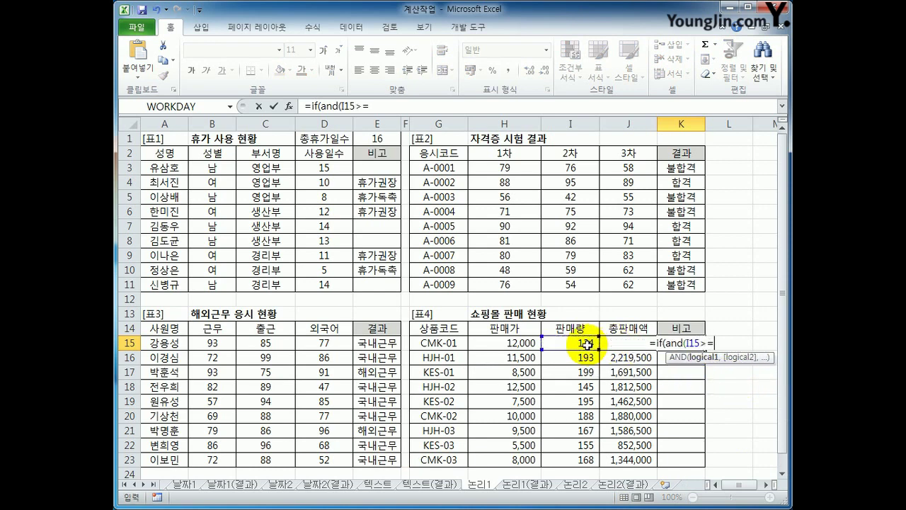
{"action": "type", "text": "150"}
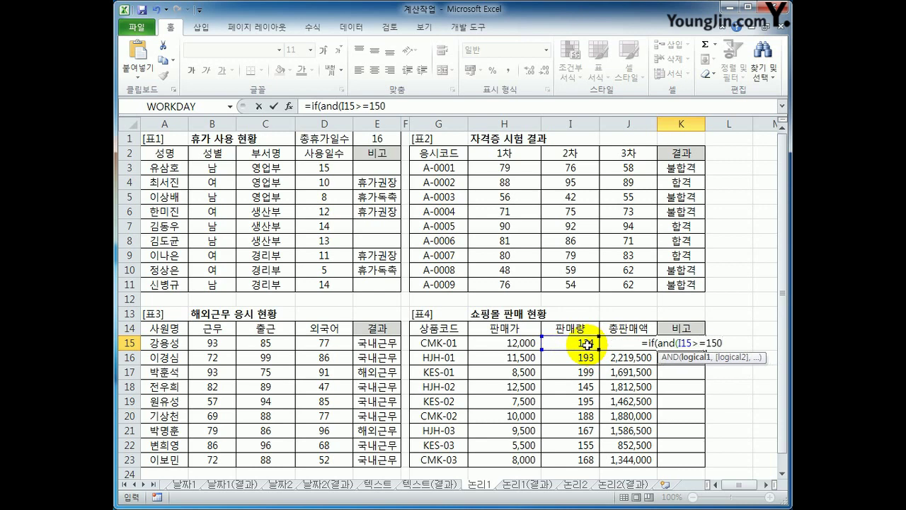
{"action": "type", "text": ","}
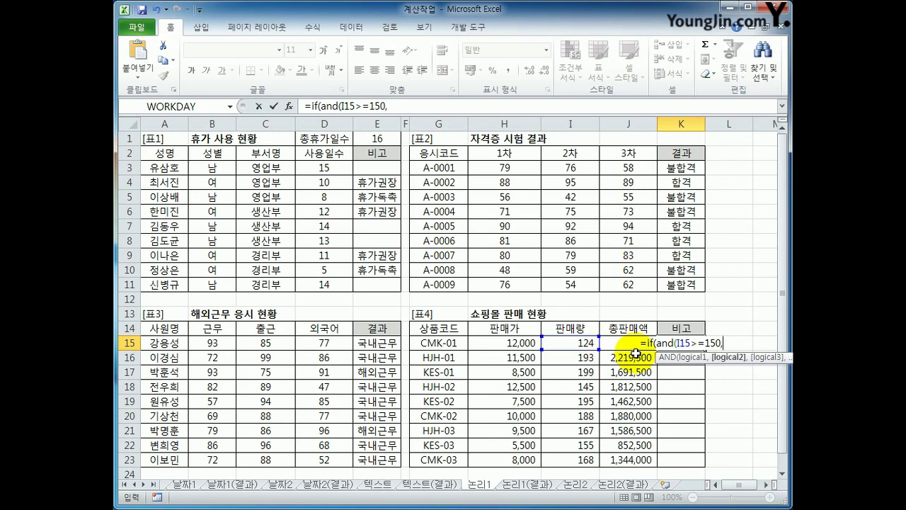
Start the AND function's second condition by comparing J15 with >= against a MEDIAN function
{"action": "left_click", "coordinate": [635, 348]}
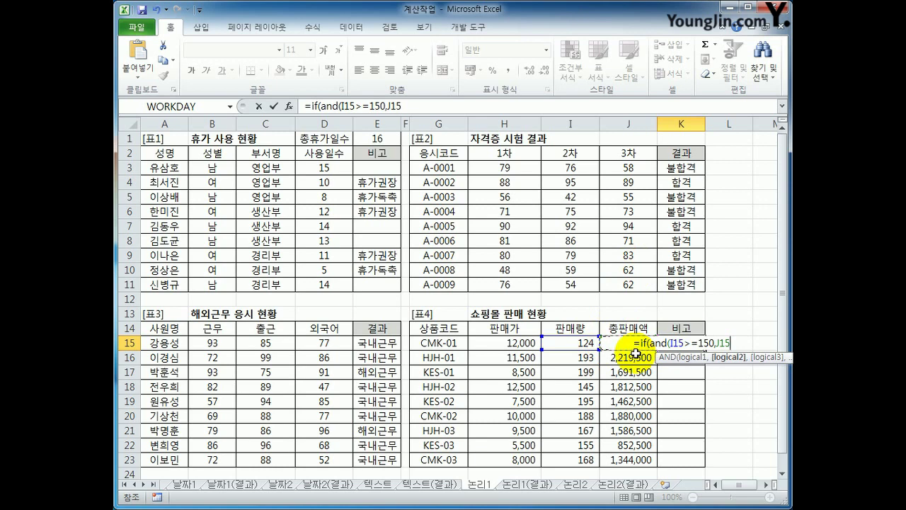
{"action": "type", "text": ">"}
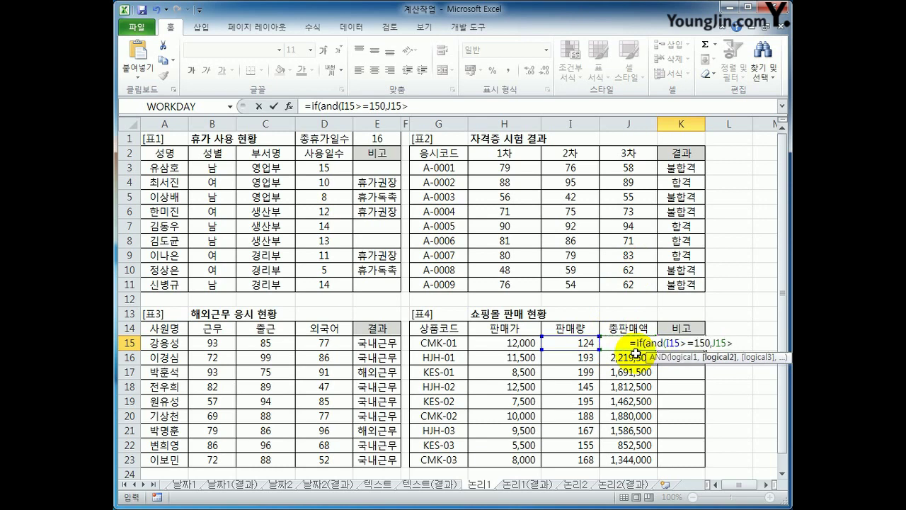
{"action": "type", "text": "=m"}
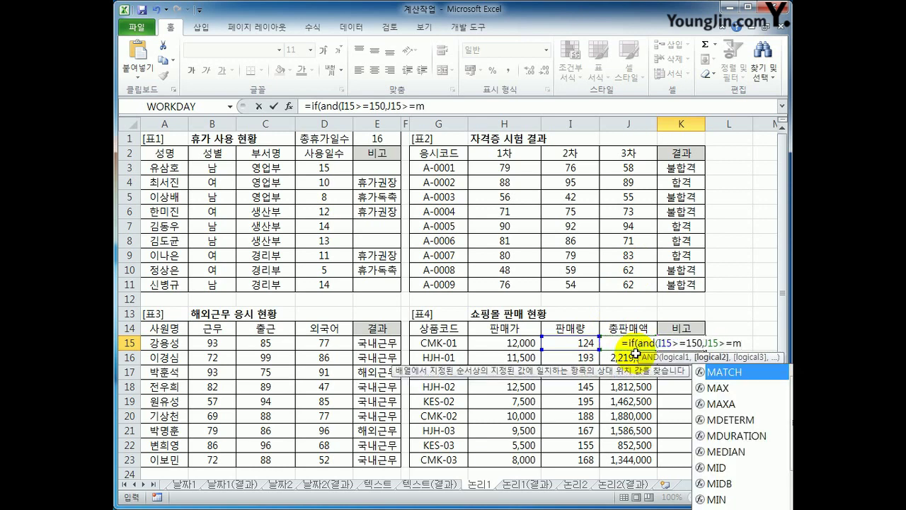
{"action": "type", "text": "edi"}
{"action": "key", "text": "Tab"}
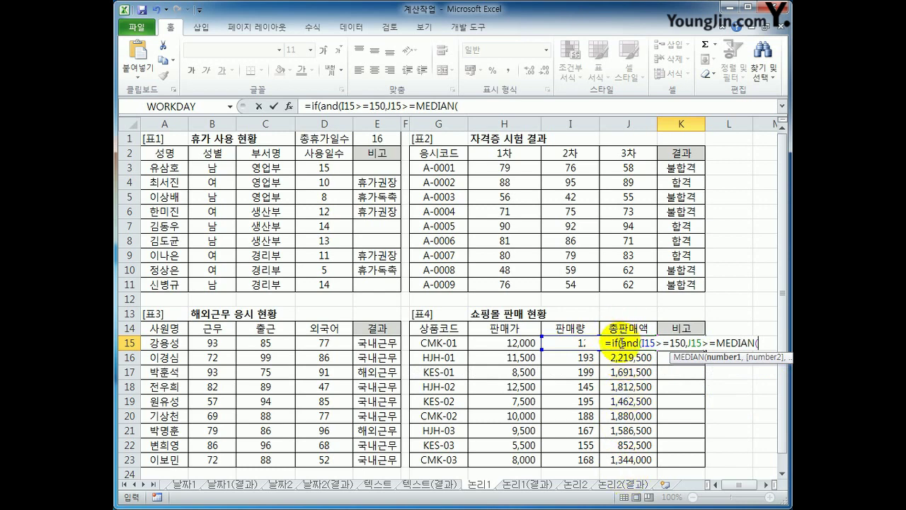
Give MEDIAN the absolute range $J$15:$J$23, and close both the MEDIAN and AND functions
{"action": "left_click_drag", "start_coordinate": [628, 459], "coordinate": [629, 343]}
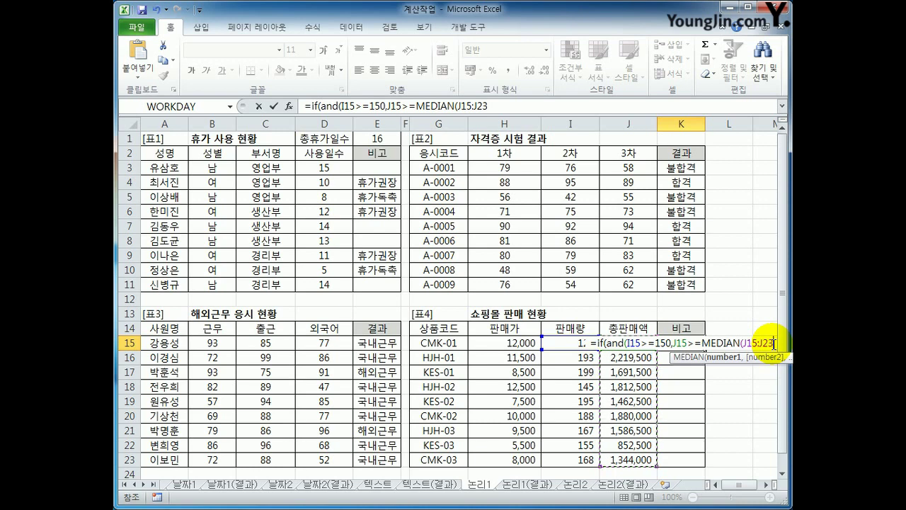
{"action": "key", "text": "F4"}
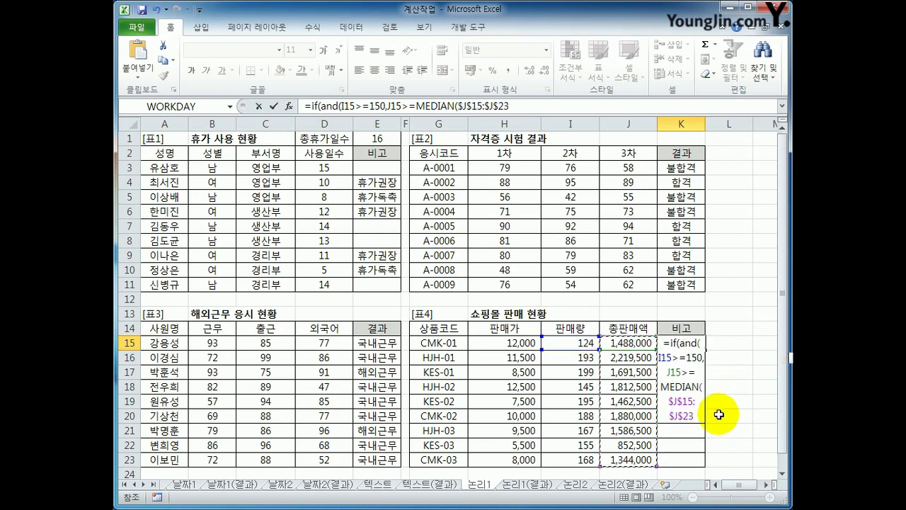
{"action": "left_click", "coordinate": [514, 106]}
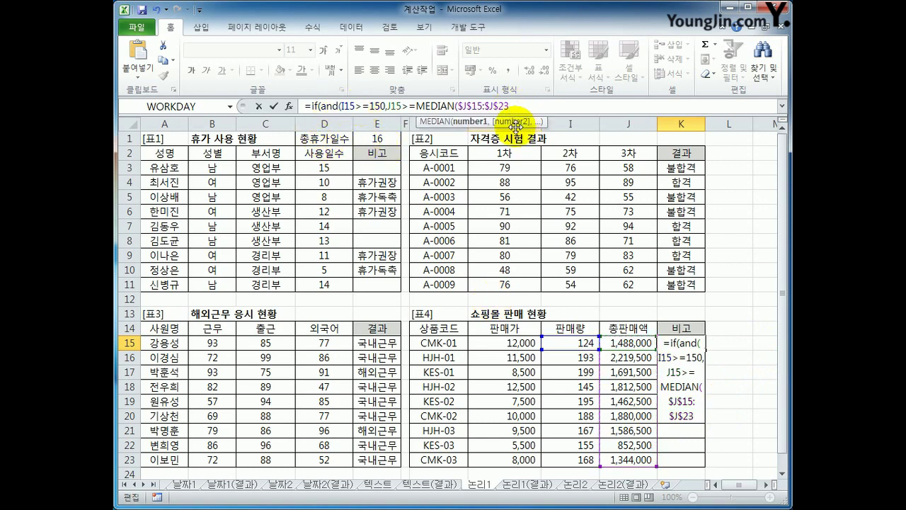
{"action": "type", "text": ")"}
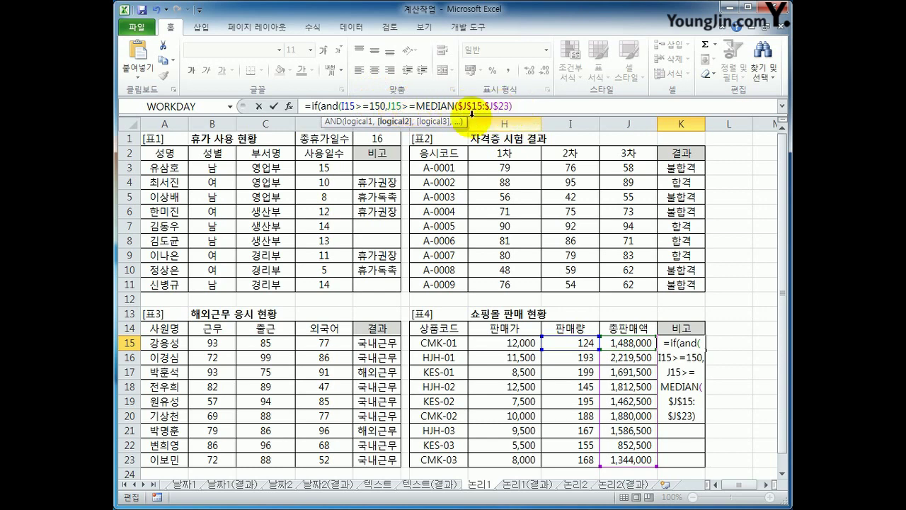
{"action": "type", "text": "),"}
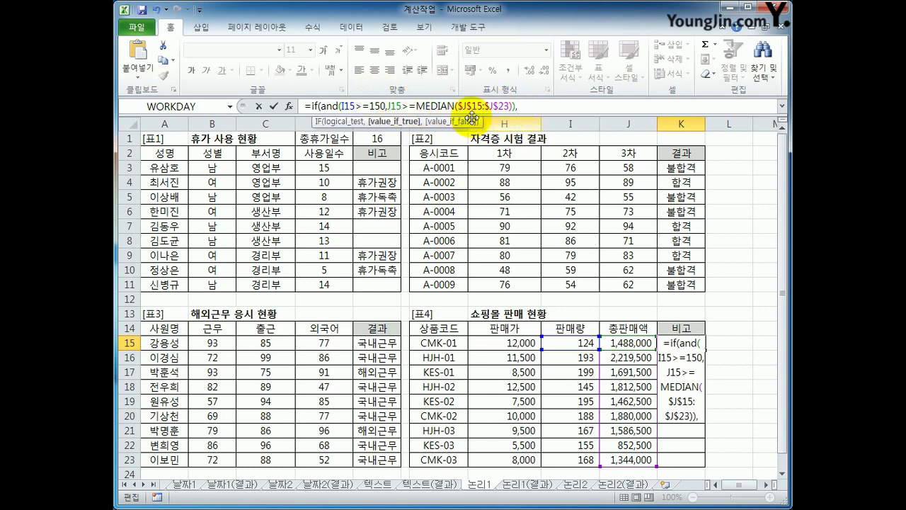
Add "효자상품" as the true result and an empty string as the false result, then close and enter the K15 formula
{"action": "type", "text": "\""}
{"action": "type", "text": "할"}
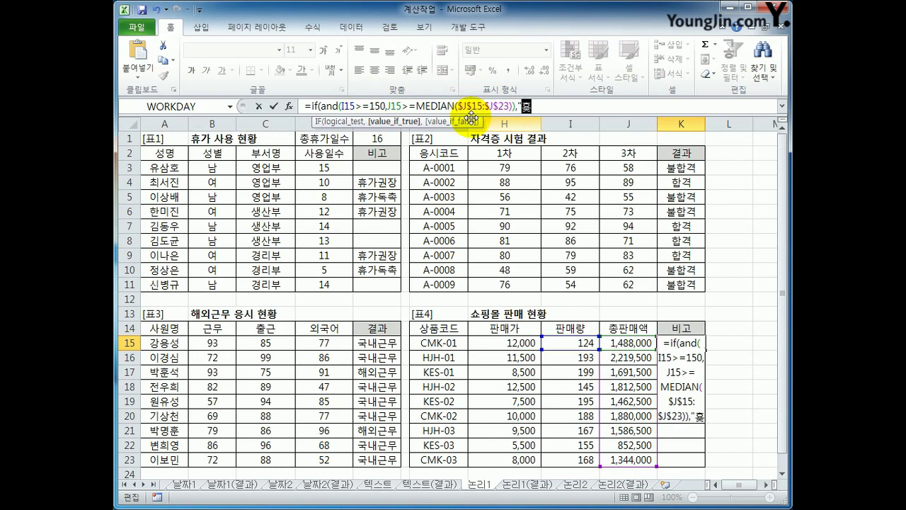
{"action": "type", "text": "자상품\",\""}
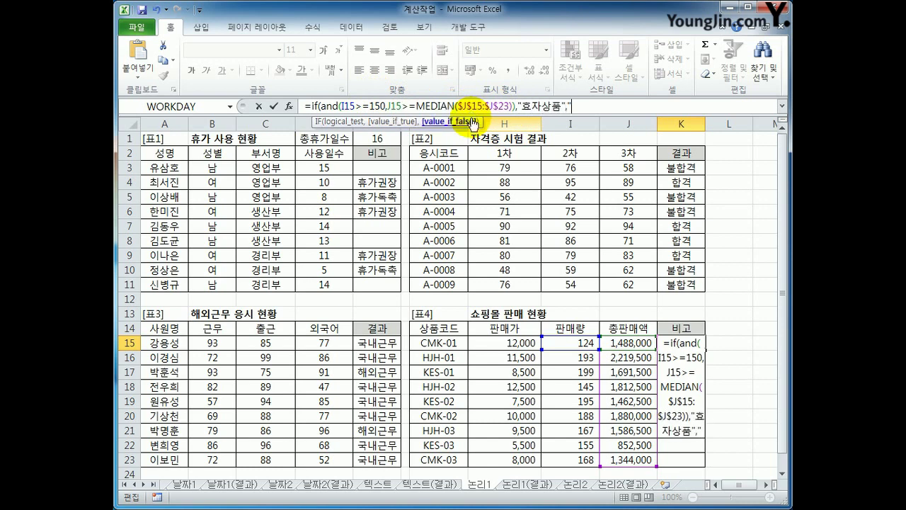
{"action": "type", "text": "\")"}
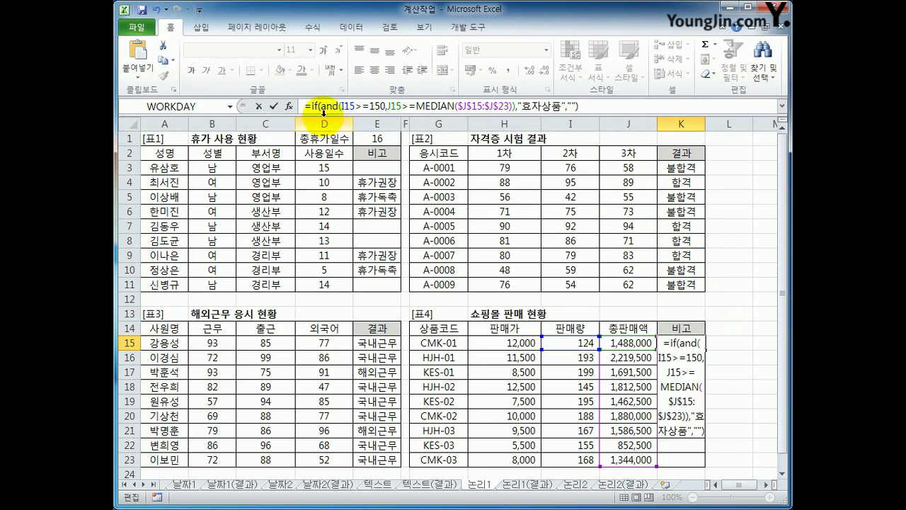
{"action": "key", "text": "Return"}
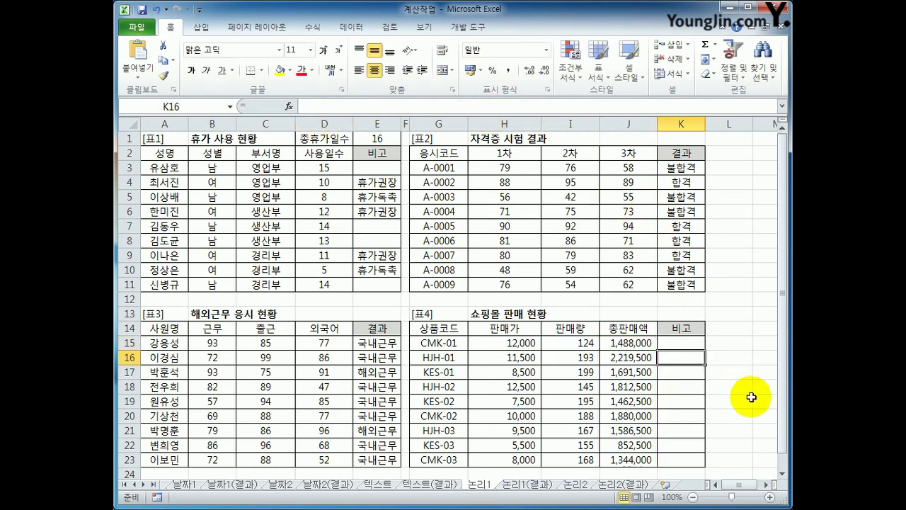
Fill the K15 formula down the 비고 column of 표4 through K23
{"action": "left_click", "coordinate": [681, 342]}
{"action": "left_click_drag", "start_coordinate": [705, 350], "coordinate": [696, 459]}
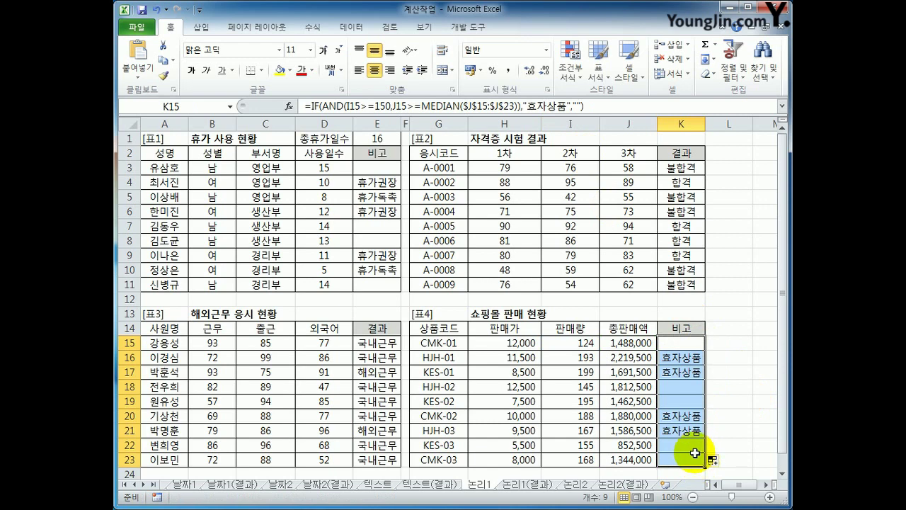
Review the finished formulas in E3, K3, E15 and K15 of the four tables
{"action": "left_click", "coordinate": [376, 167]}
{"action": "left_click", "coordinate": [688, 170]}
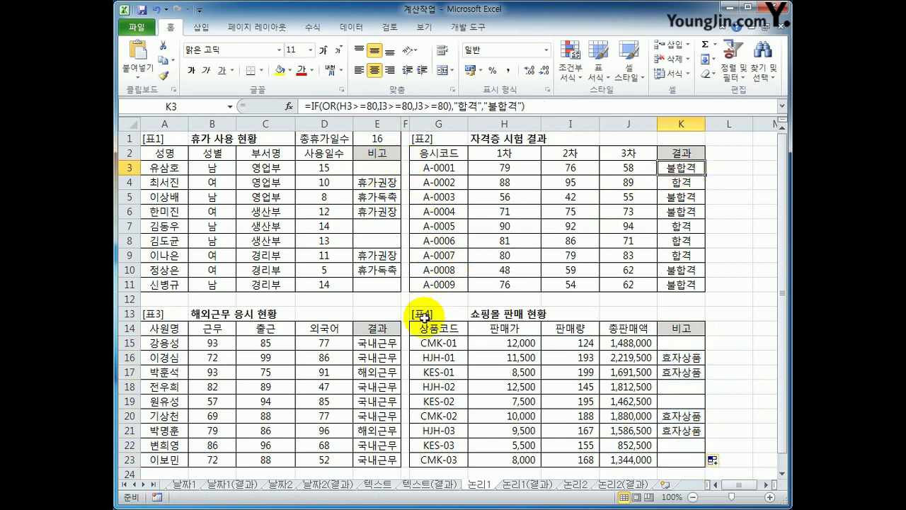
{"action": "left_click", "coordinate": [373, 345]}
{"action": "left_click", "coordinate": [670, 341]}
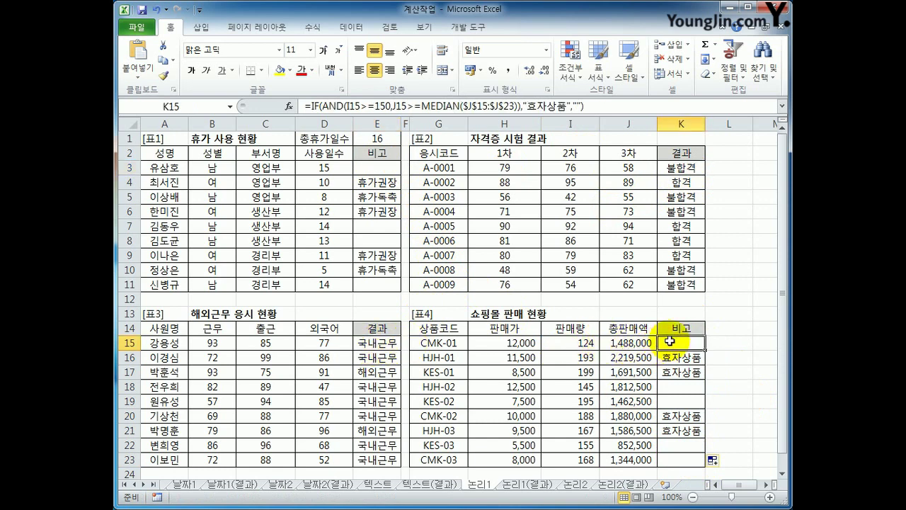
{"action": "left_click", "coordinate": [389, 173]}
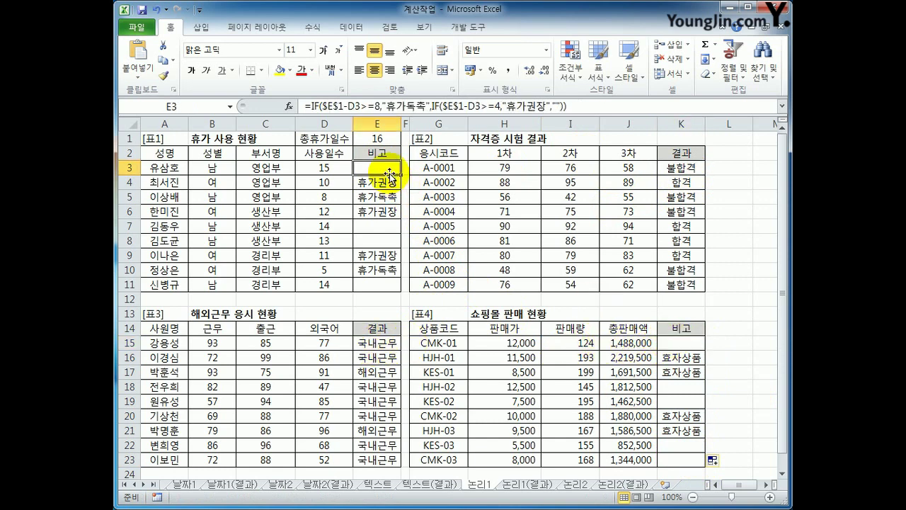
{"action": "left_click", "coordinate": [371, 346]}
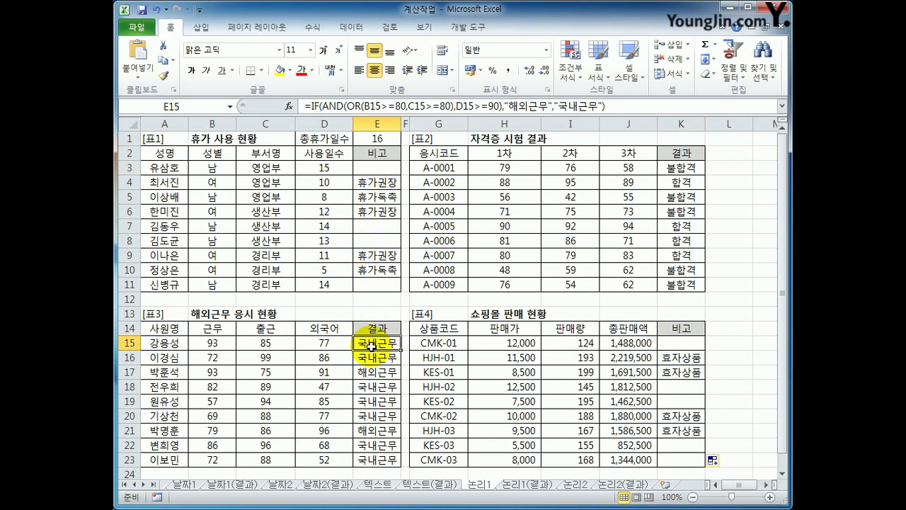
{"action": "left_click", "coordinate": [688, 345]}
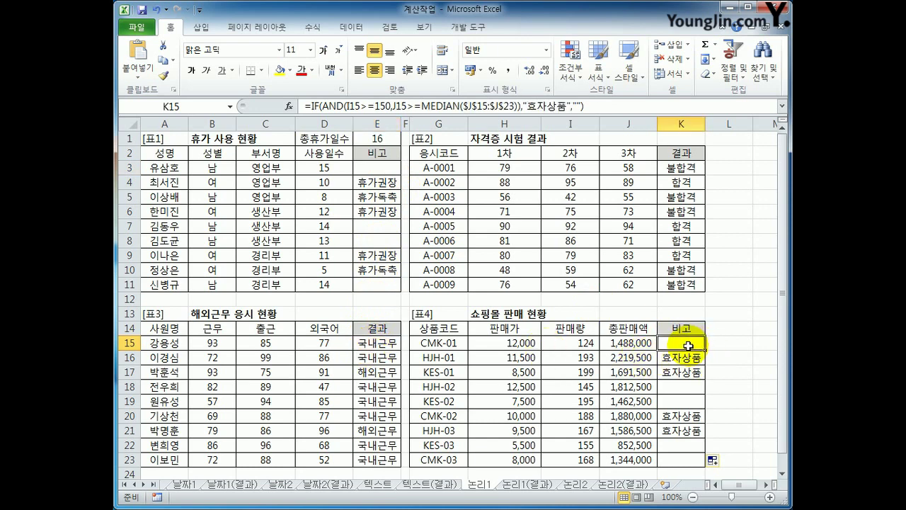
On the 논리2 sheet, start a RANK formula in E3 of 표1 with D3 as the number to rank
{"action": "left_click", "coordinate": [572, 486]}
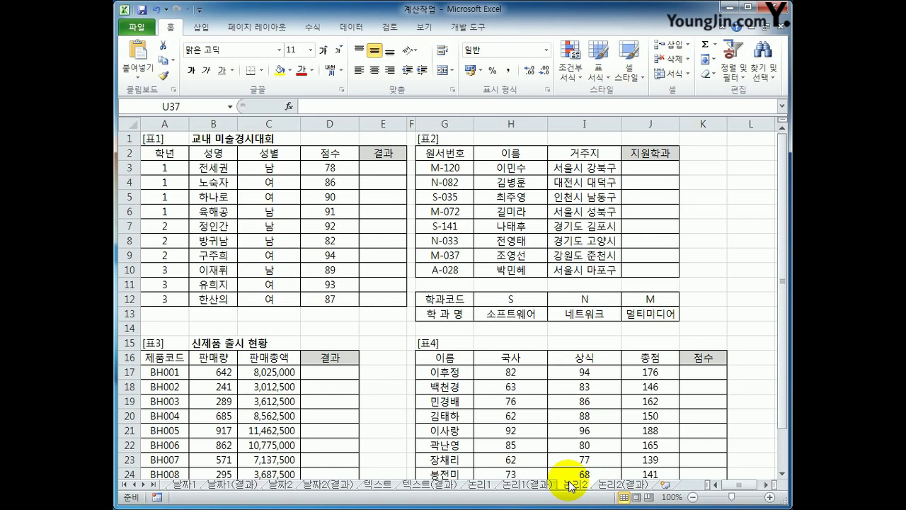
{"action": "left_click", "coordinate": [390, 172]}
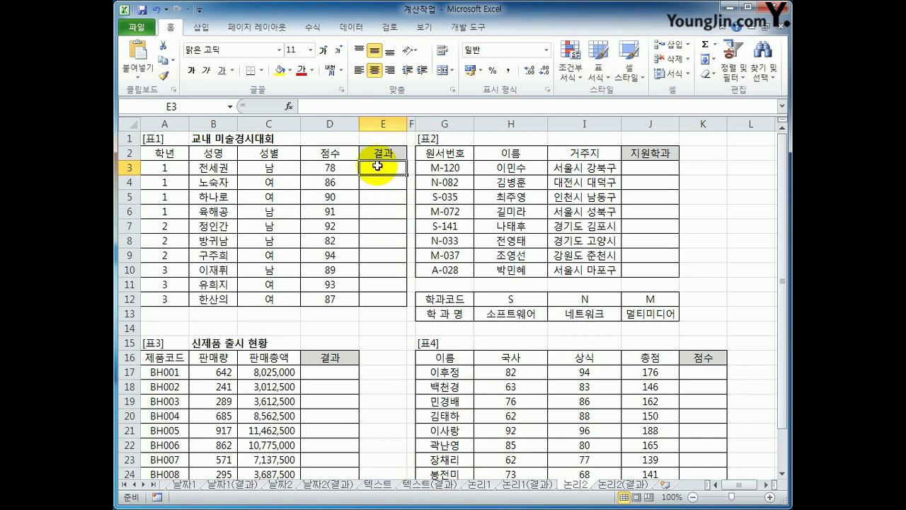
{"action": "type", "text": "="}
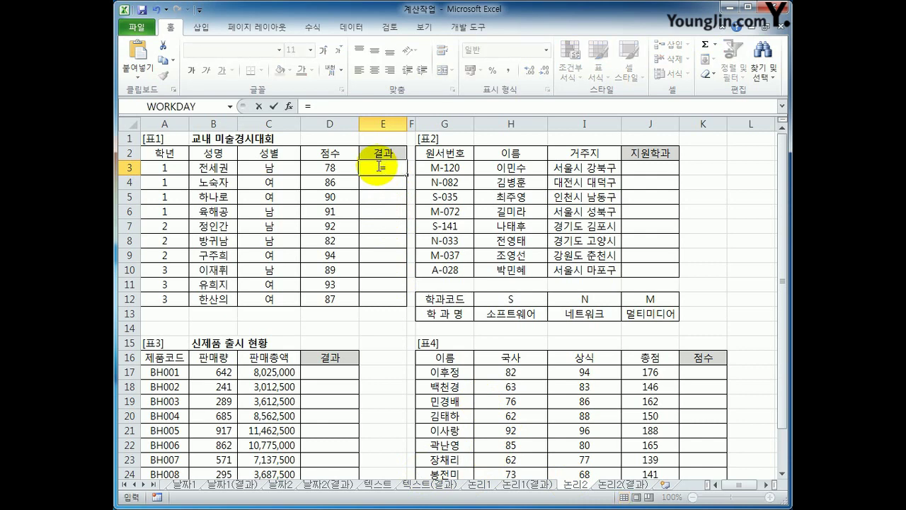
{"action": "type", "text": "ran"}
{"action": "type", "text": "k"}
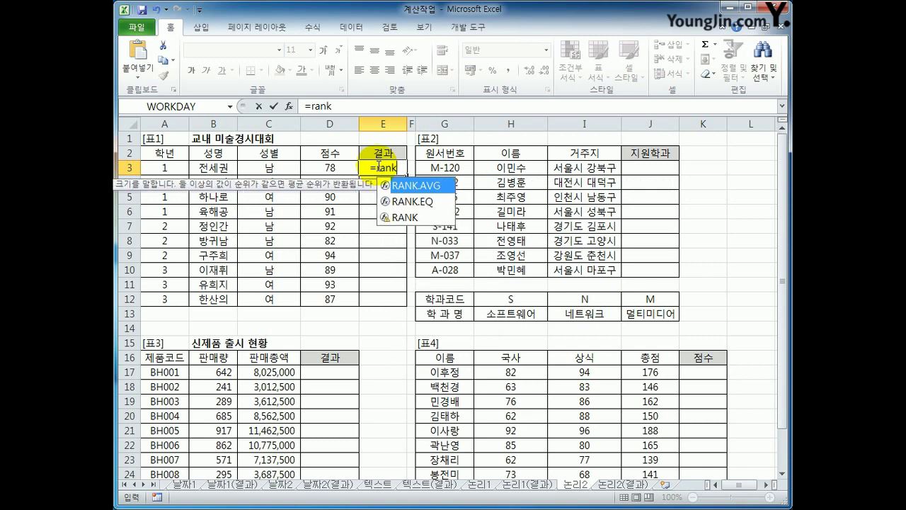
{"action": "type", "text": "("}
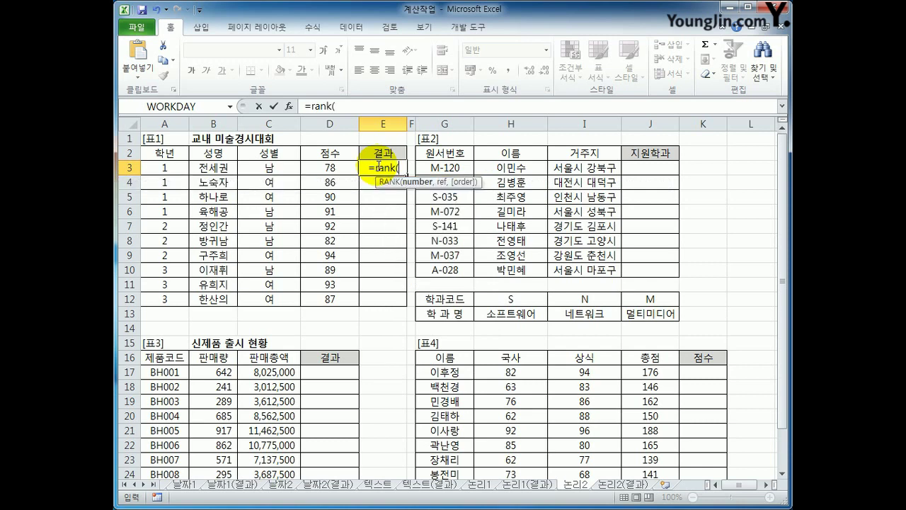
{"action": "left_click", "coordinate": [322, 168]}
{"action": "type", "text": ","}
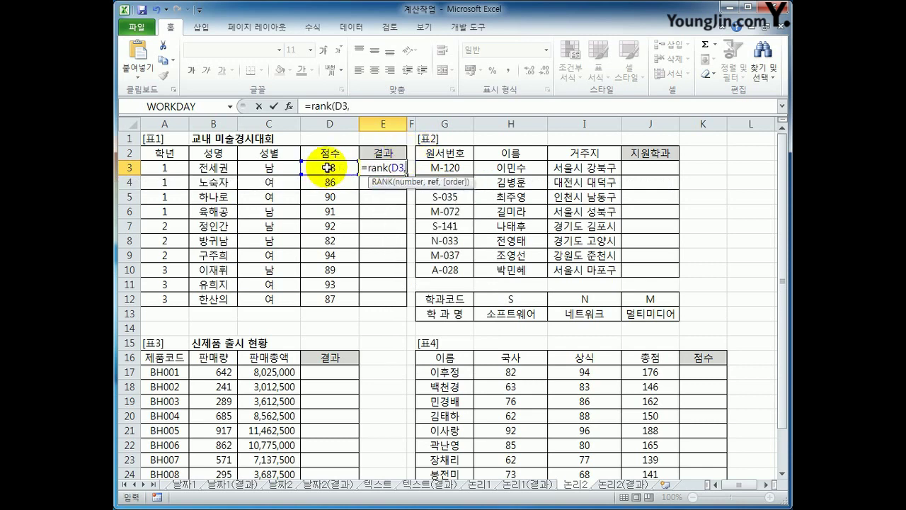
Give RANK the absolute range $D$3:$D$12 and descending order 0, then close and enter the E3 formula
{"action": "left_click_drag", "start_coordinate": [322, 168], "coordinate": [321, 303]}
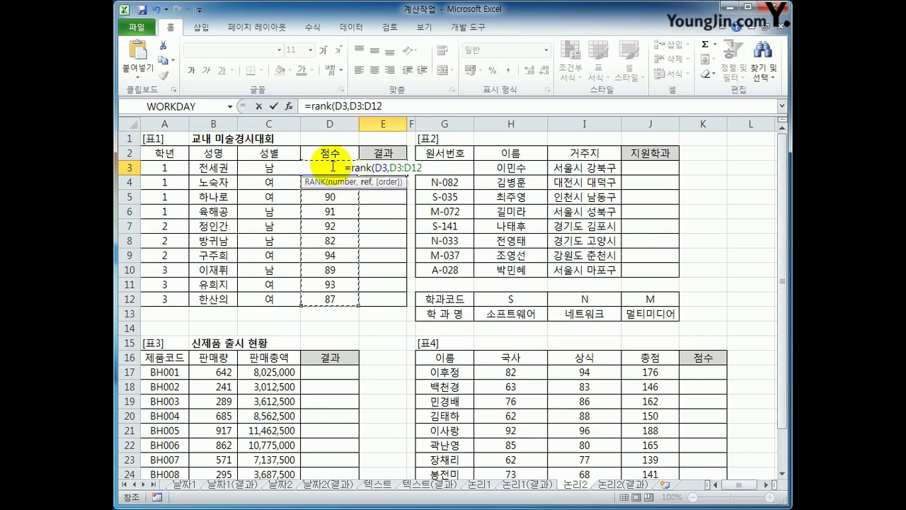
{"action": "key", "text": "F4"}
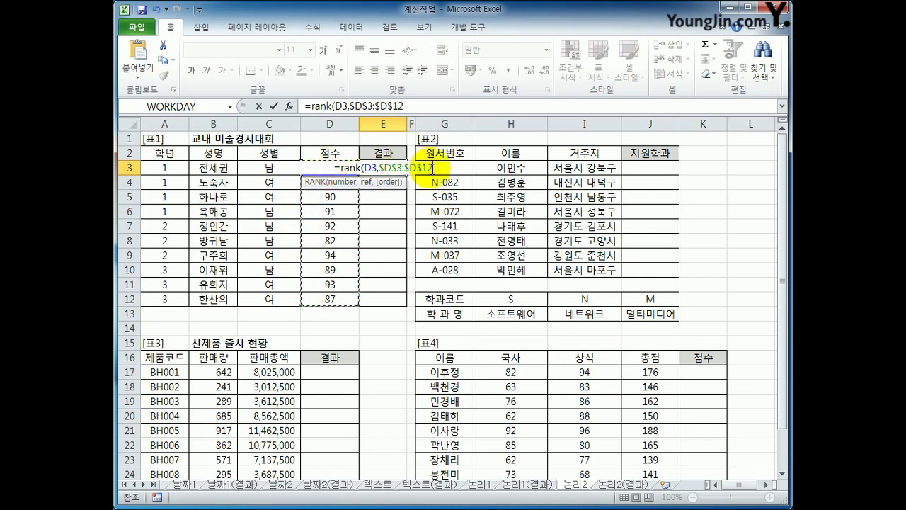
{"action": "type", "text": ","}
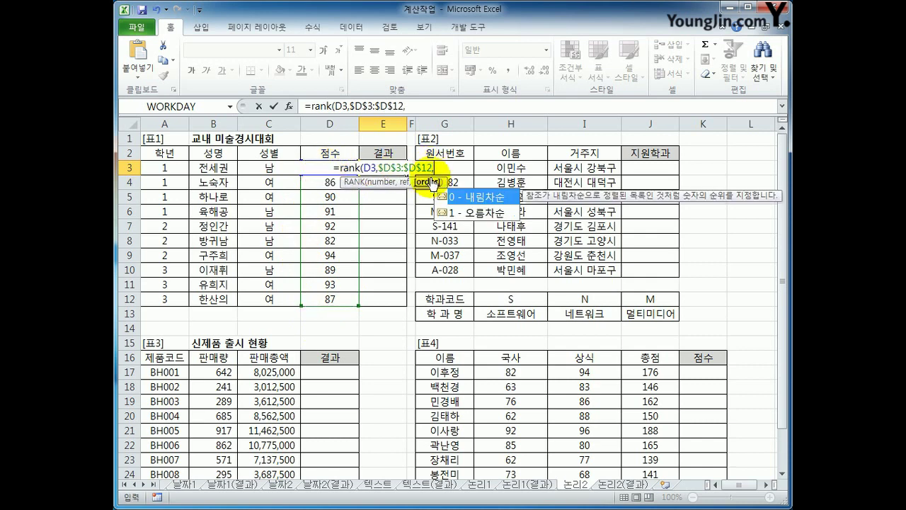
{"action": "double_click", "coordinate": [477, 200]}
{"action": "type", "text": ")"}
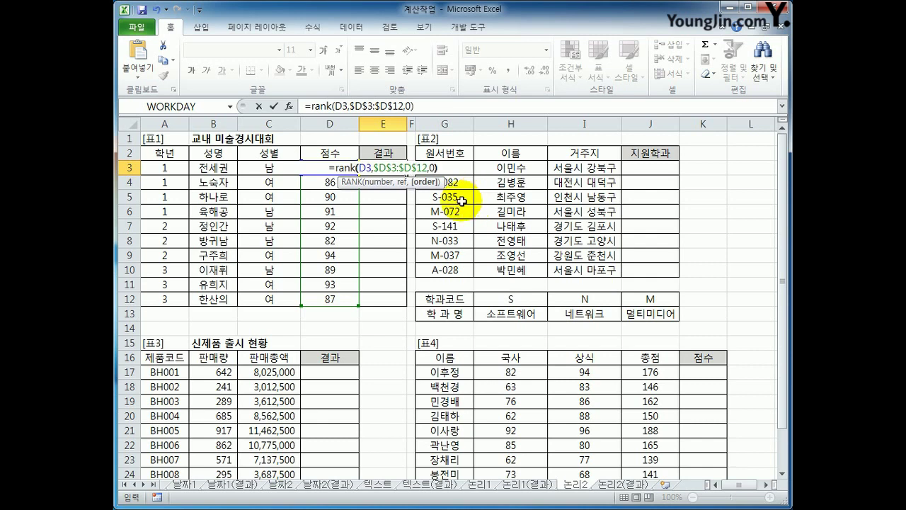
{"action": "key", "text": "Return"}
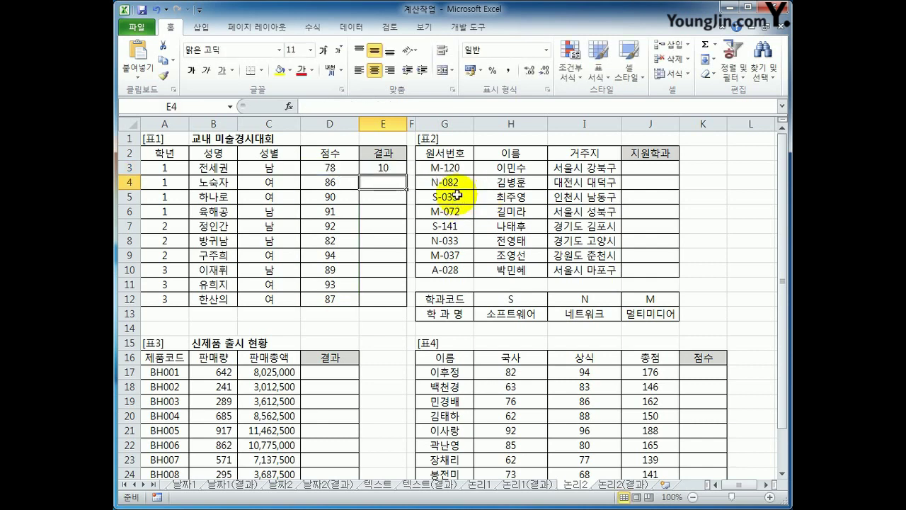
Fill the E3 RANK formula down the 결과 column of 표1 through E12
{"action": "left_click", "coordinate": [382, 168]}
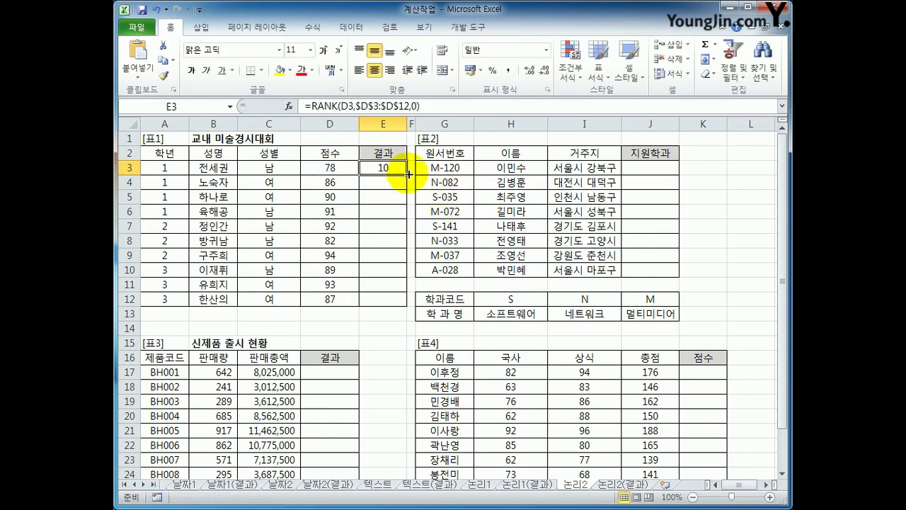
{"action": "left_click_drag", "start_coordinate": [409, 173], "coordinate": [402, 303]}
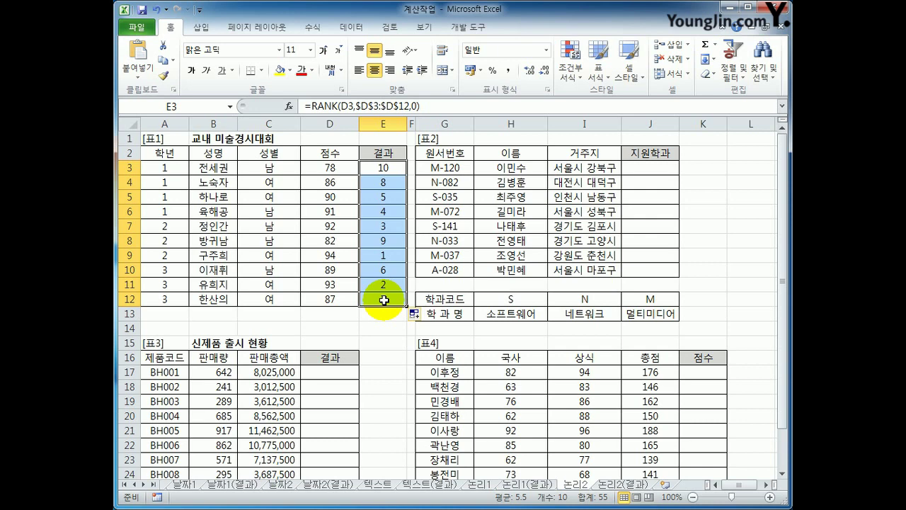
Insert the CHOOSE function before RANK in the E3 formula, using the rank as its index number
{"action": "left_click", "coordinate": [379, 172]}
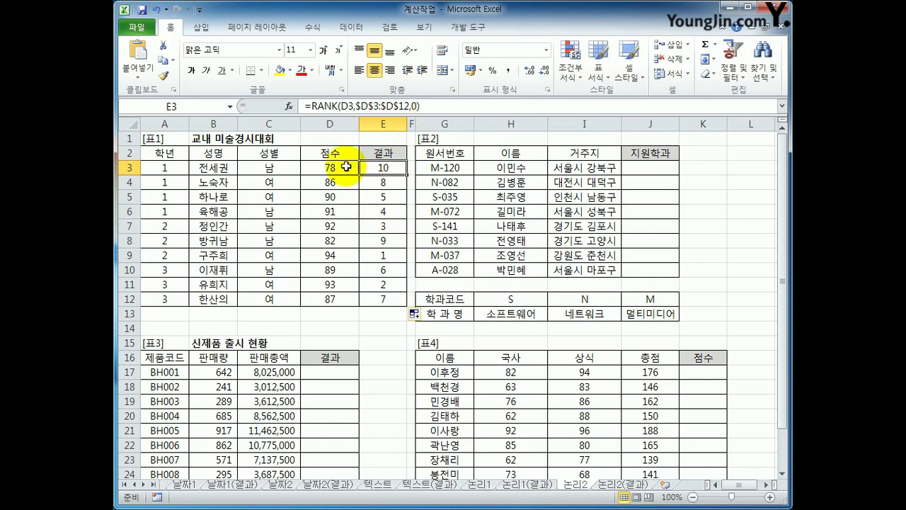
{"action": "left_click", "coordinate": [310, 106]}
{"action": "type", "text": "cho"}
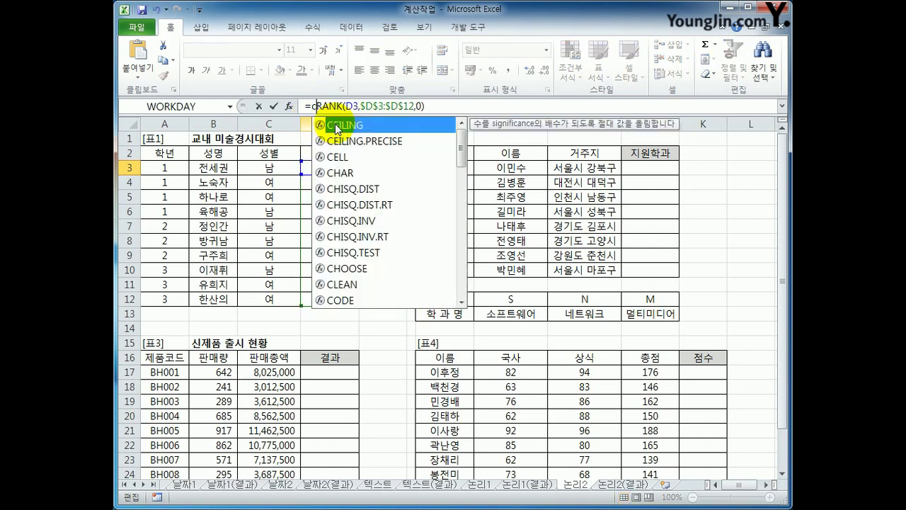
{"action": "double_click", "coordinate": [336, 130]}
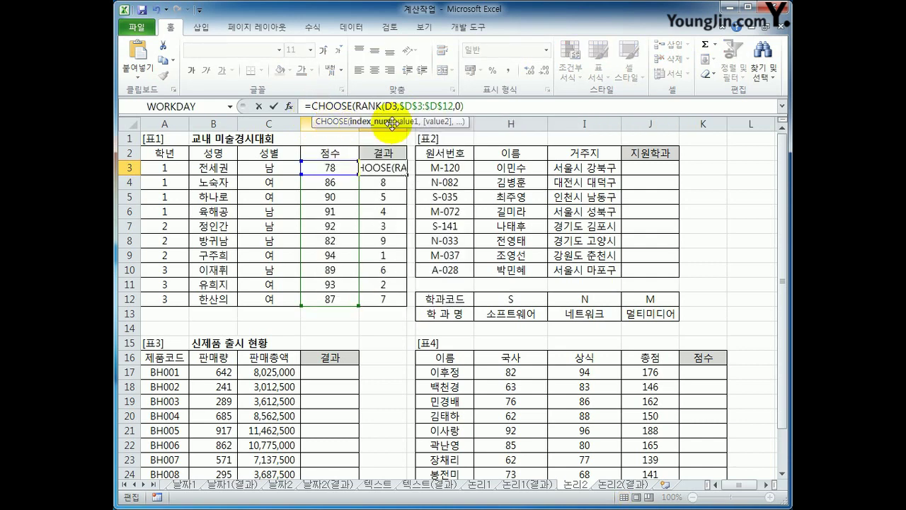
Add "대상", "금상", "은상" and "동상" as the CHOOSE values, then close and enter the E3 formula
{"action": "type", "text": ",\"e"}
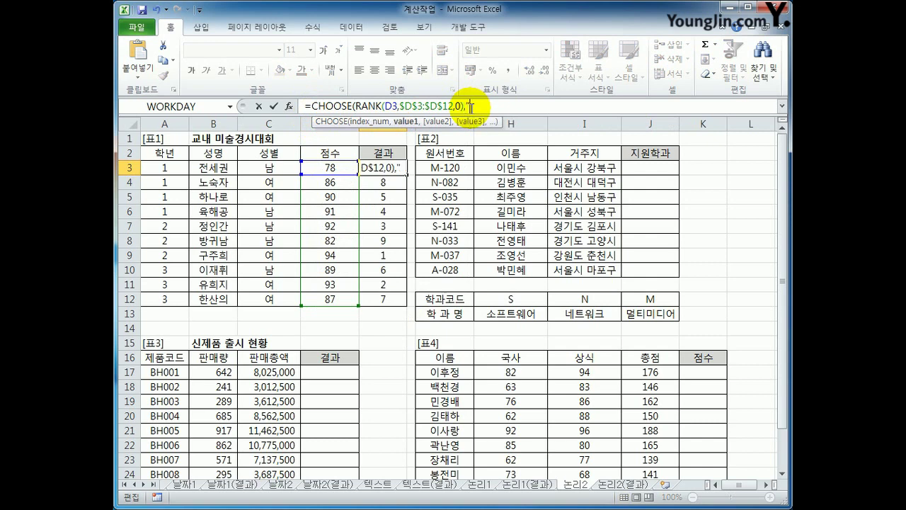
{"action": "type", "text": "대상\",\"금상"}
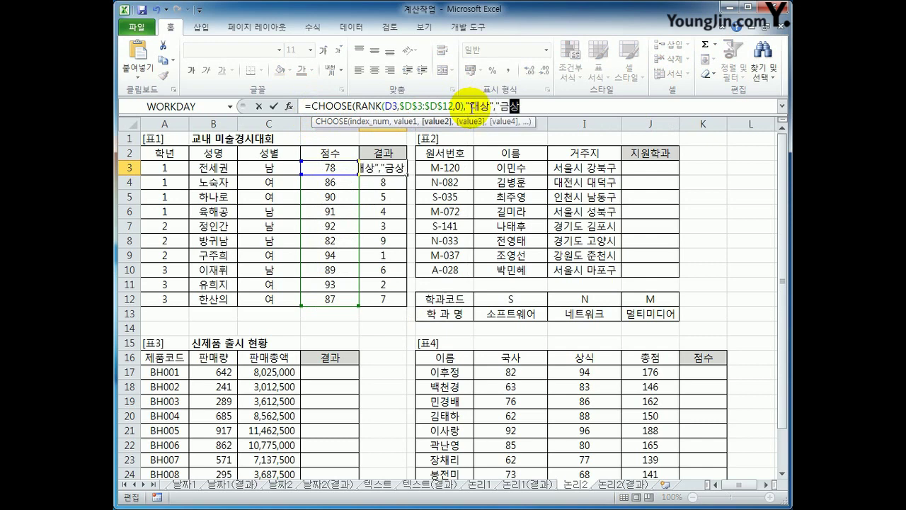
{"action": "type", "text": "\",\"은"}
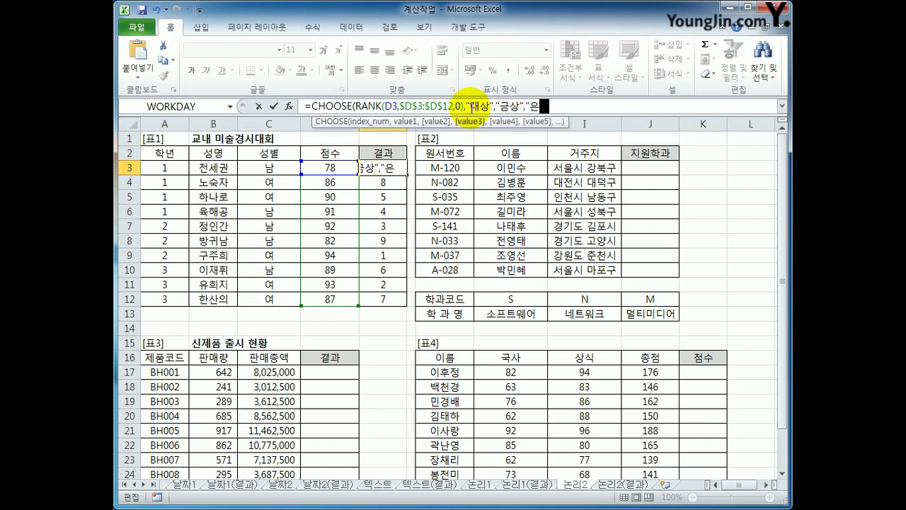
{"action": "type", "text": "상\",\"ㄷ동상\""}
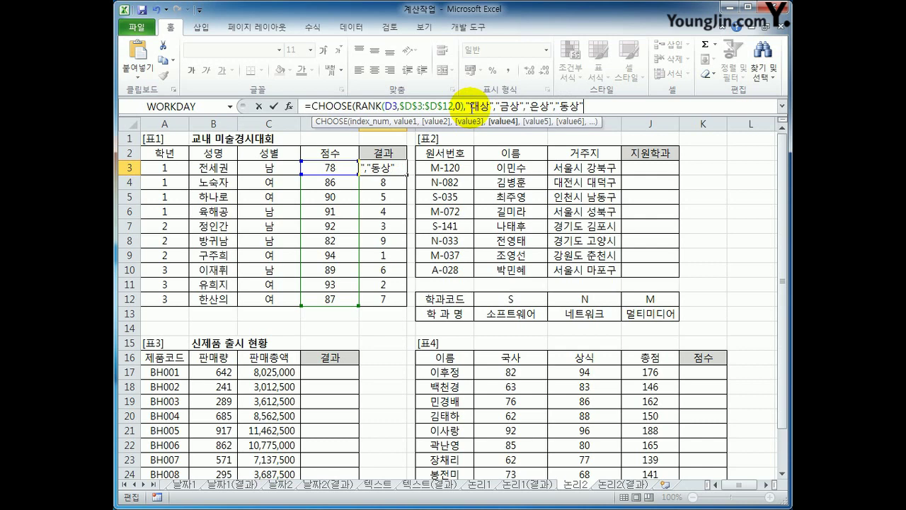
{"action": "type", "text": ")"}
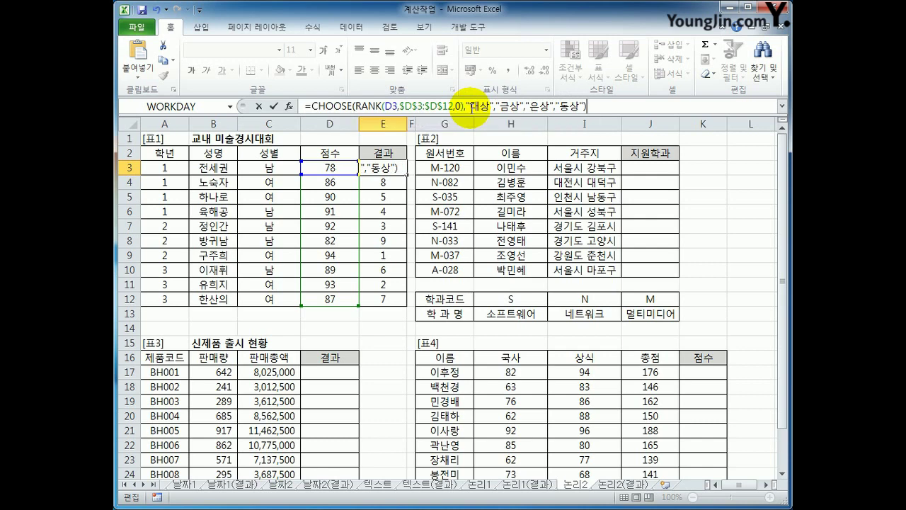
{"action": "key", "text": "Return"}
Fill the E3 CHOOSE formula down the 결과 column of 표1 through E12
{"action": "key", "text": "Up"}
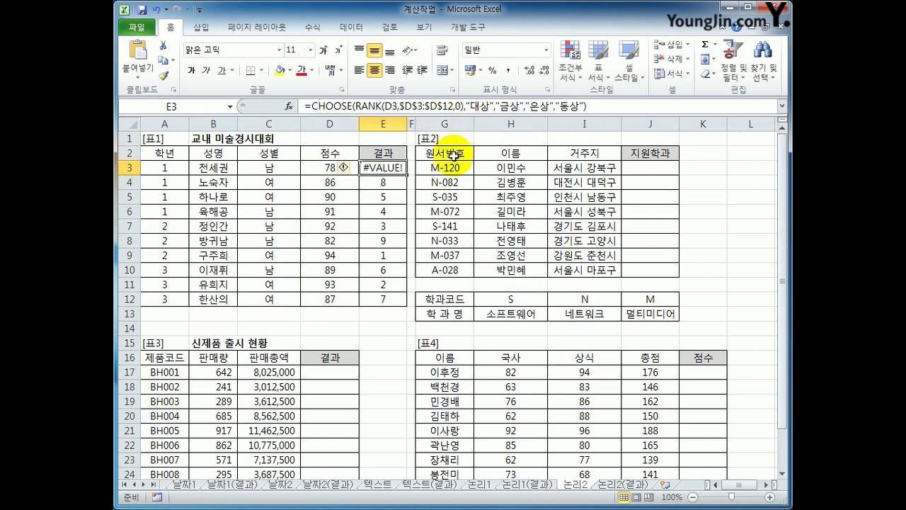
{"action": "left_click_drag", "start_coordinate": [407, 175], "coordinate": [402, 300]}
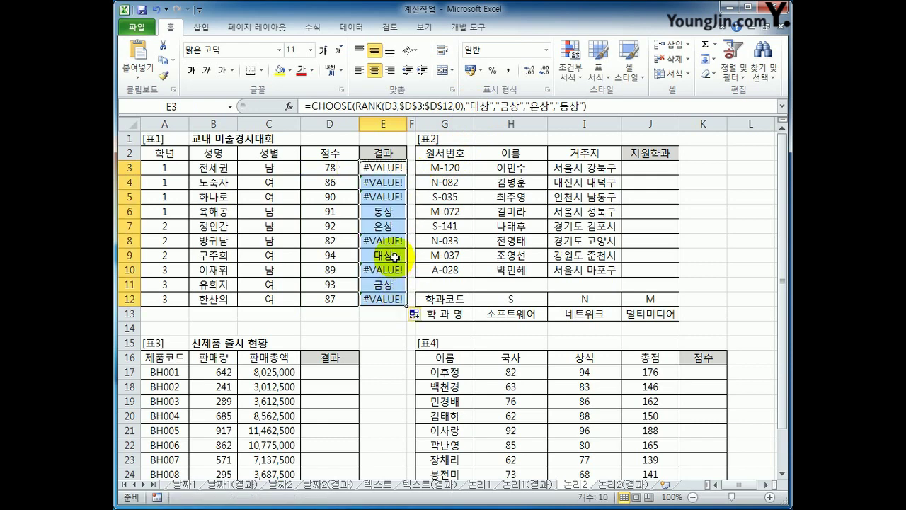
Wrap the E3 CHOOSE formula in IFERROR with an empty string as the error value, and enter it
{"action": "left_click", "coordinate": [383, 167]}
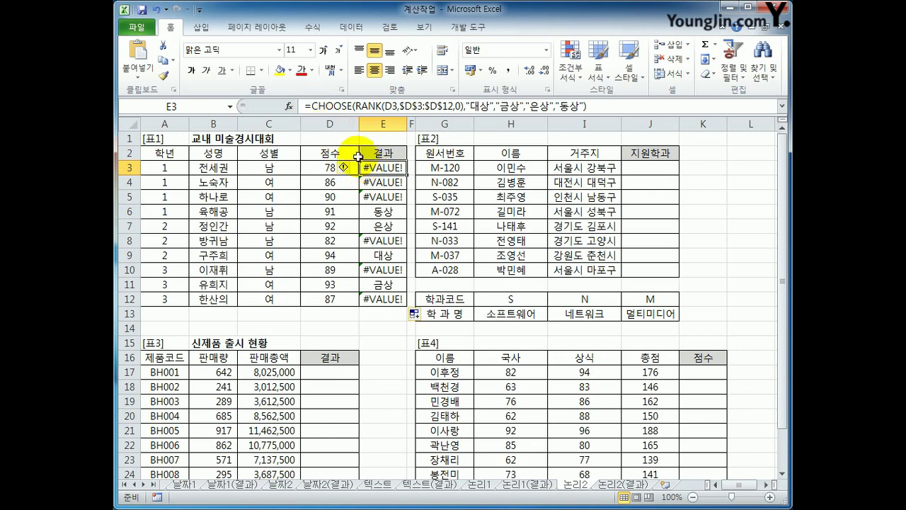
{"action": "left_click", "coordinate": [314, 110]}
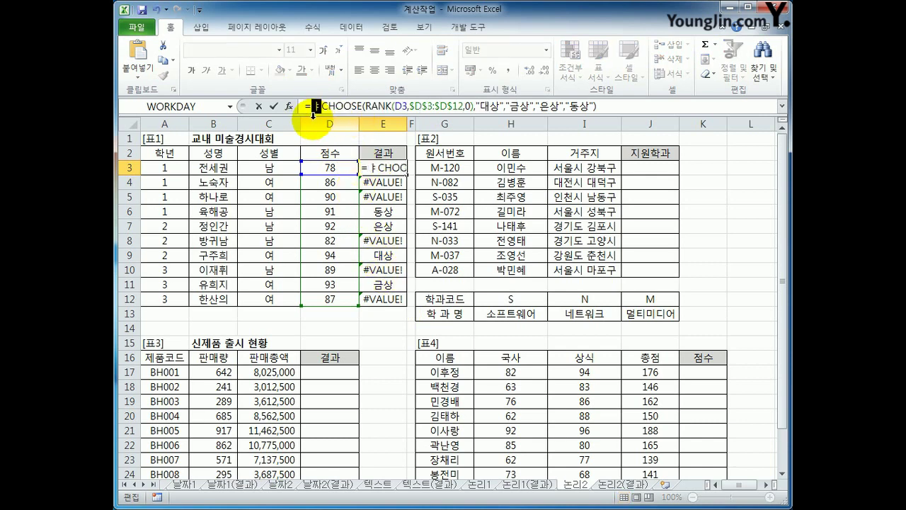
{"action": "type", "text": "if"}
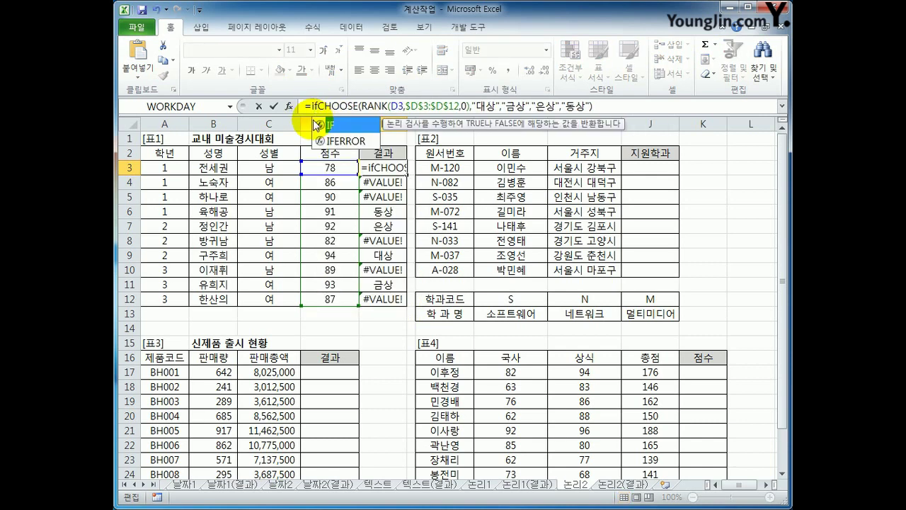
{"action": "double_click", "coordinate": [338, 141]}
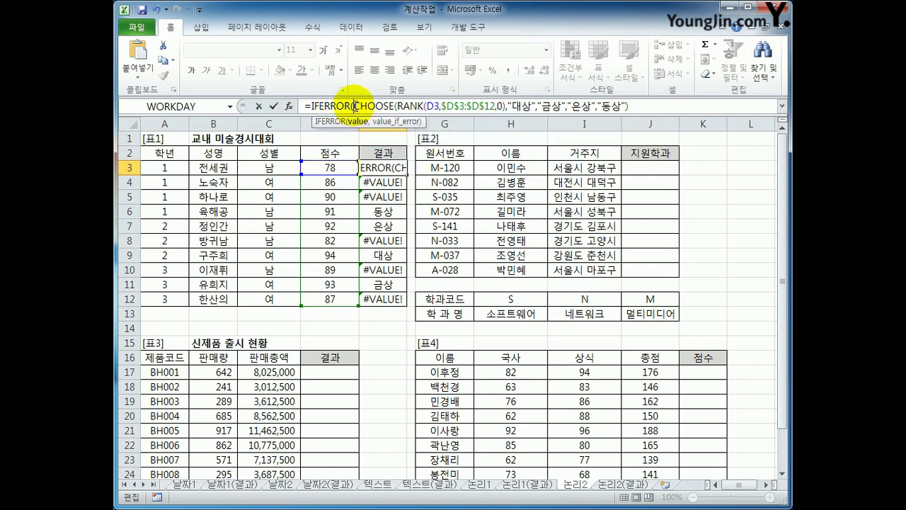
{"action": "left_click_drag", "start_coordinate": [356, 106], "coordinate": [630, 106]}
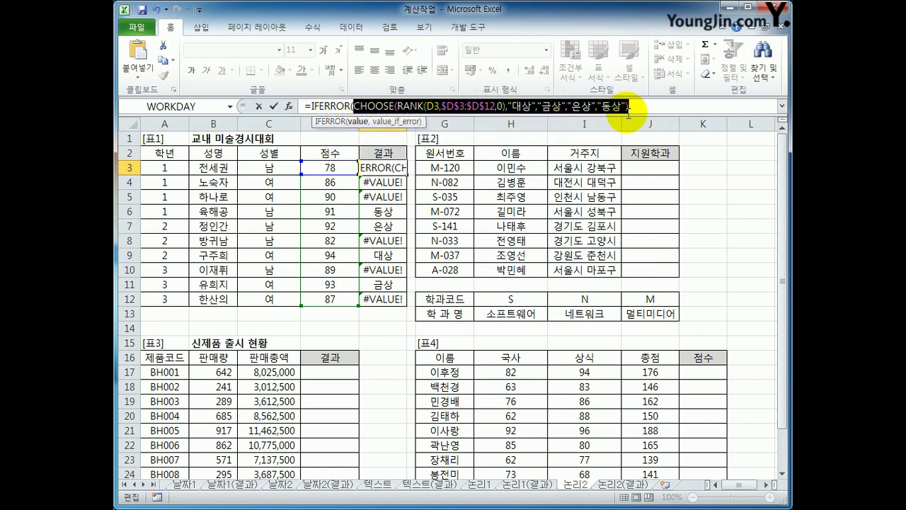
{"action": "left_click", "coordinate": [634, 109]}
{"action": "type", "text": ","}
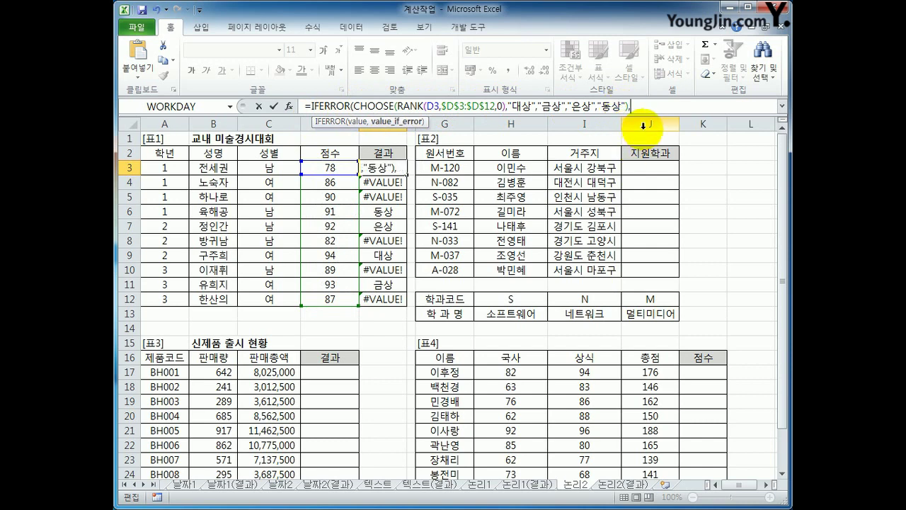
{"action": "type", "text": "\"\")"}
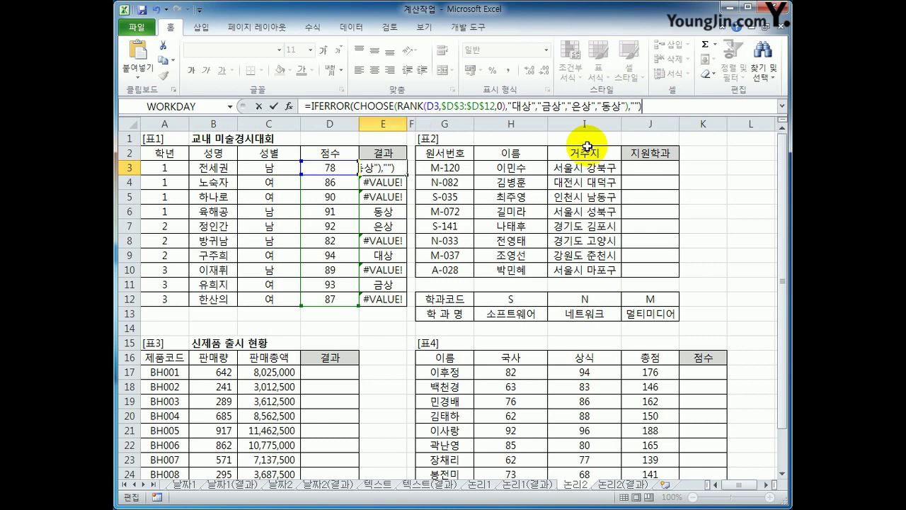
{"action": "key", "text": "Return"}
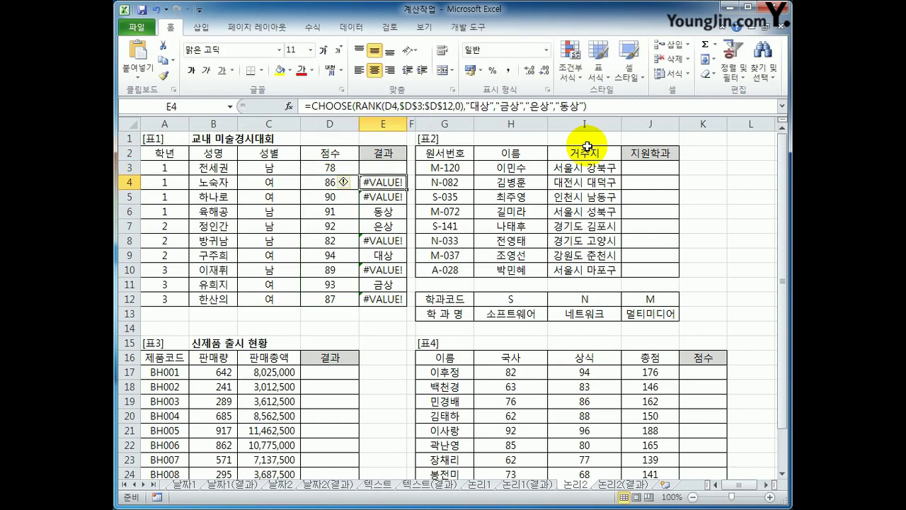
Fill the E3 IFERROR formula down the 결과 column of 표1 through E12 and reselect E3
{"action": "left_click", "coordinate": [386, 169]}
{"action": "left_click_drag", "start_coordinate": [407, 175], "coordinate": [400, 307]}
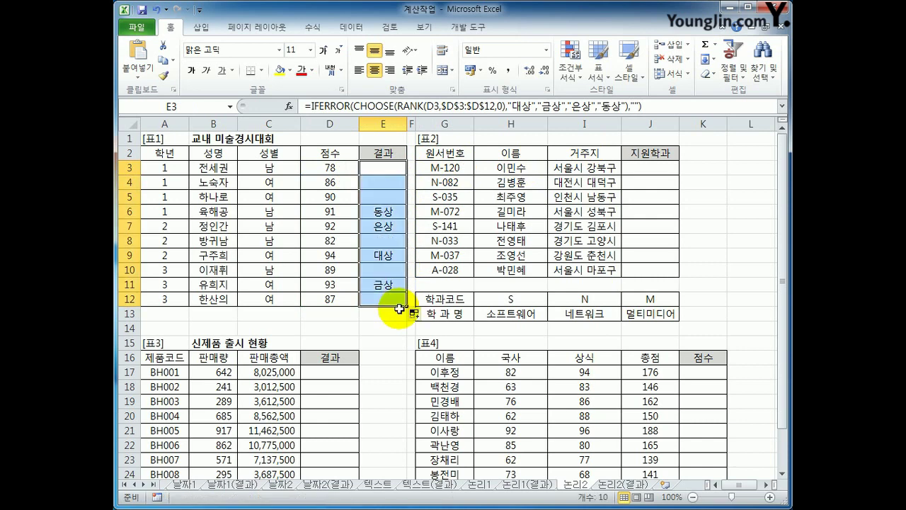
{"action": "left_click", "coordinate": [387, 173]}
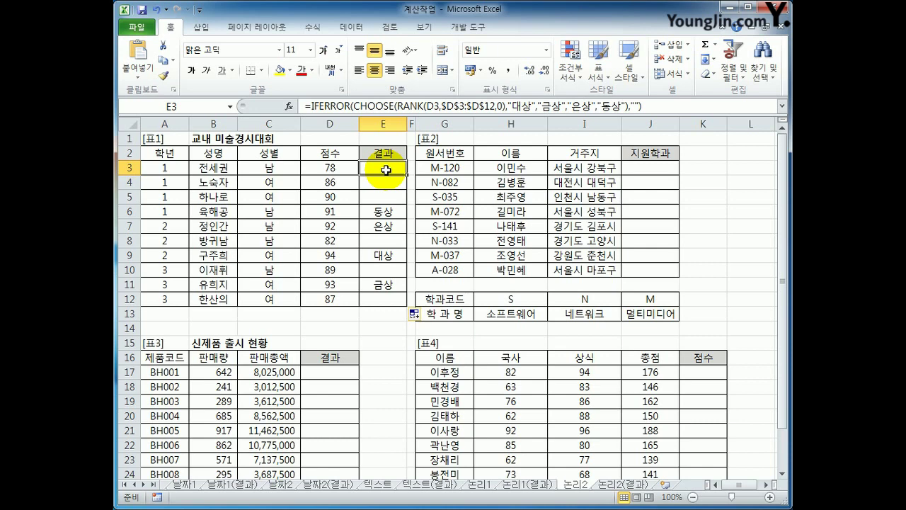
Examine the 원서번호 codes in 표2 and the 학과코드 and 학과명 lookup rows in H12:J13
{"action": "left_click", "coordinate": [649, 170]}
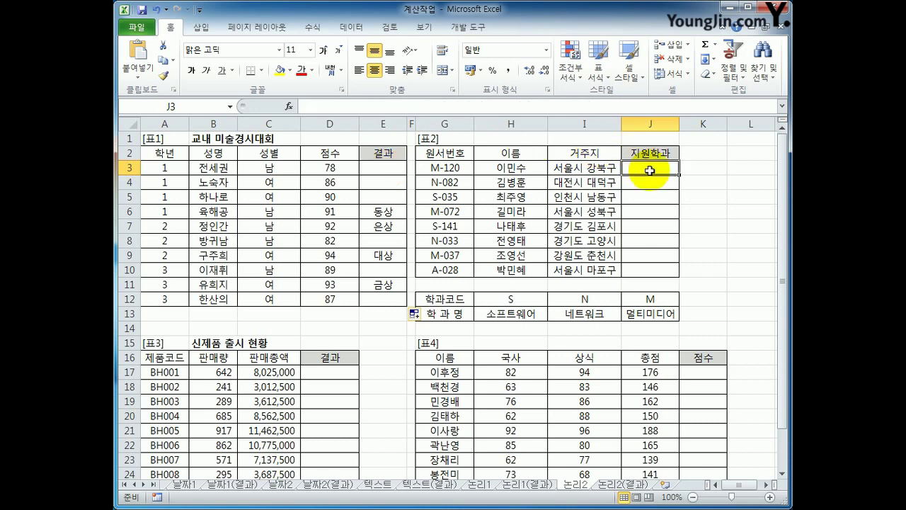
{"action": "left_click", "coordinate": [458, 170]}
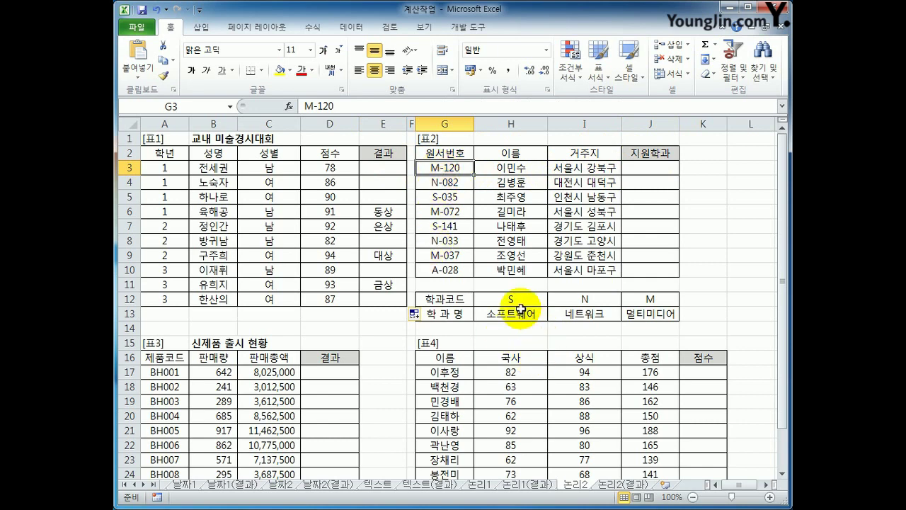
{"action": "left_click_drag", "start_coordinate": [511, 300], "coordinate": [650, 309]}
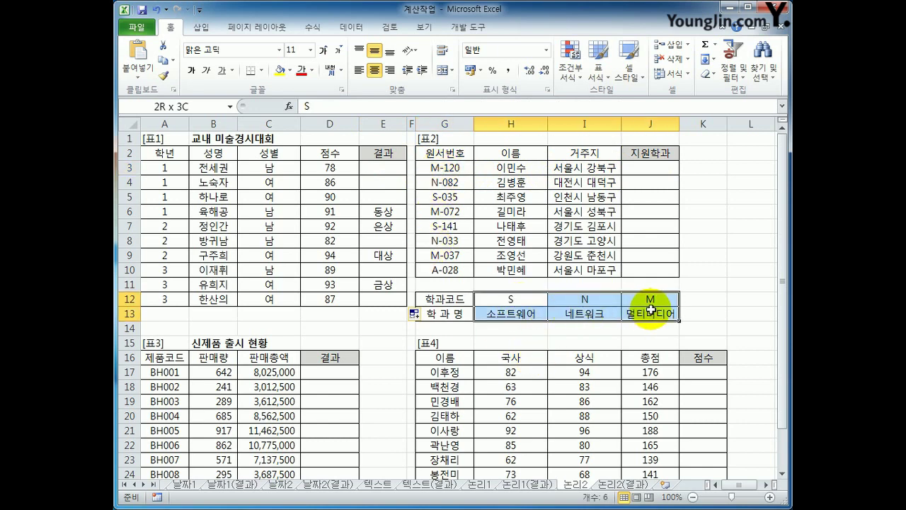
{"action": "left_click", "coordinate": [516, 304]}
{"action": "left_click", "coordinate": [580, 297]}
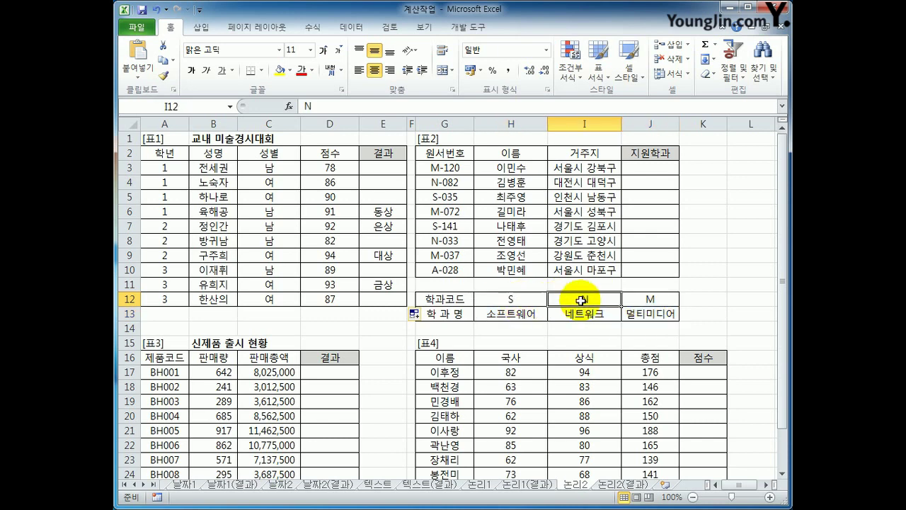
{"action": "left_click", "coordinate": [635, 305]}
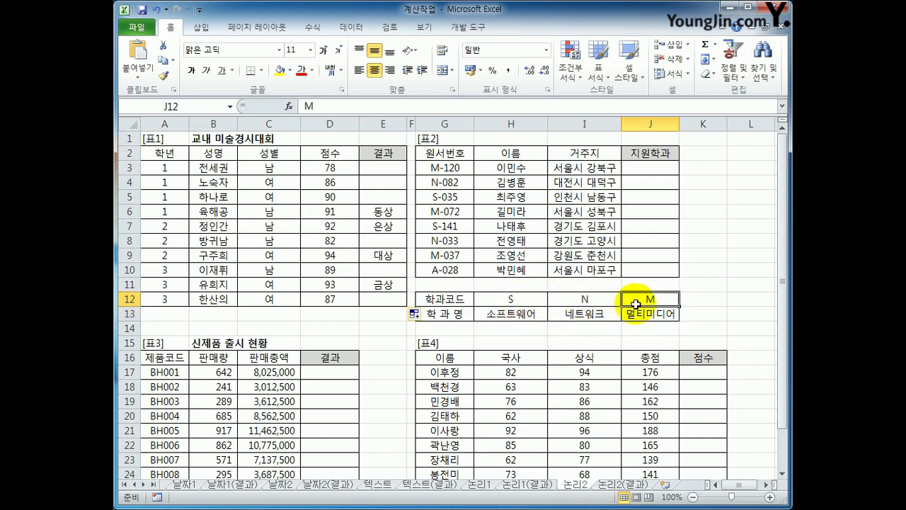
Enter a LEFT formula in J3 of 표2 that extracts the first character of G3, and reselect J3
{"action": "left_click", "coordinate": [647, 167]}
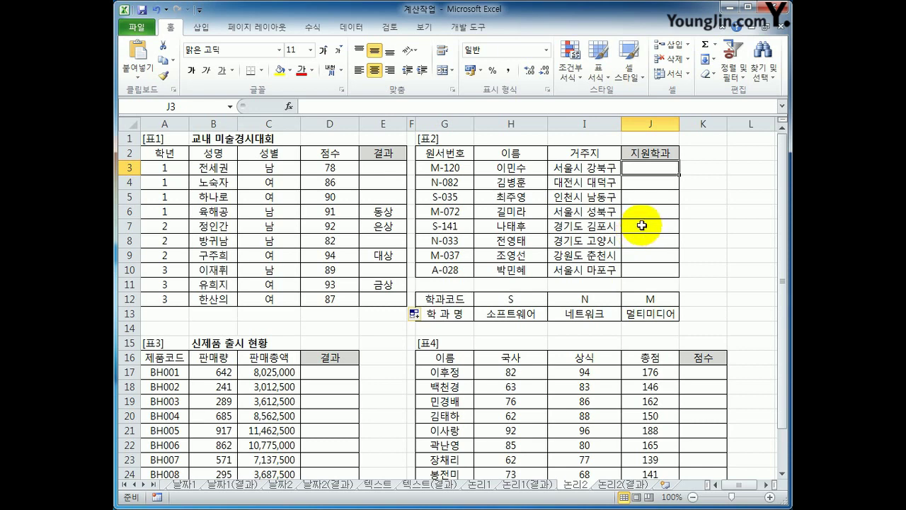
{"action": "type", "text": "="}
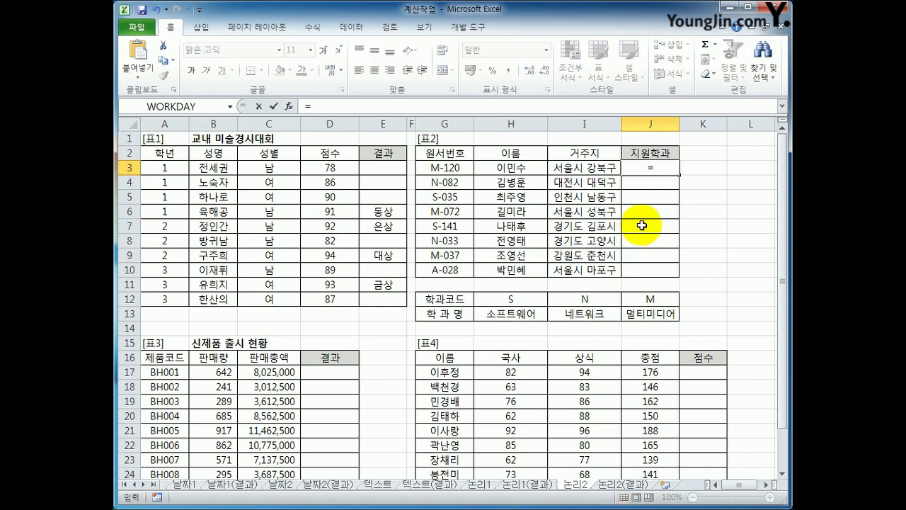
{"action": "type", "text": "lef"}
{"action": "key", "text": "Tab"}
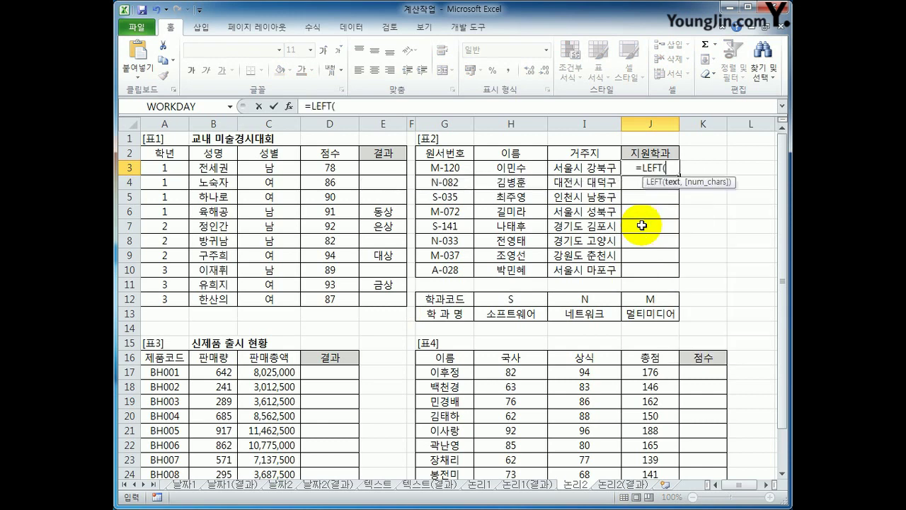
{"action": "left_click", "coordinate": [464, 168]}
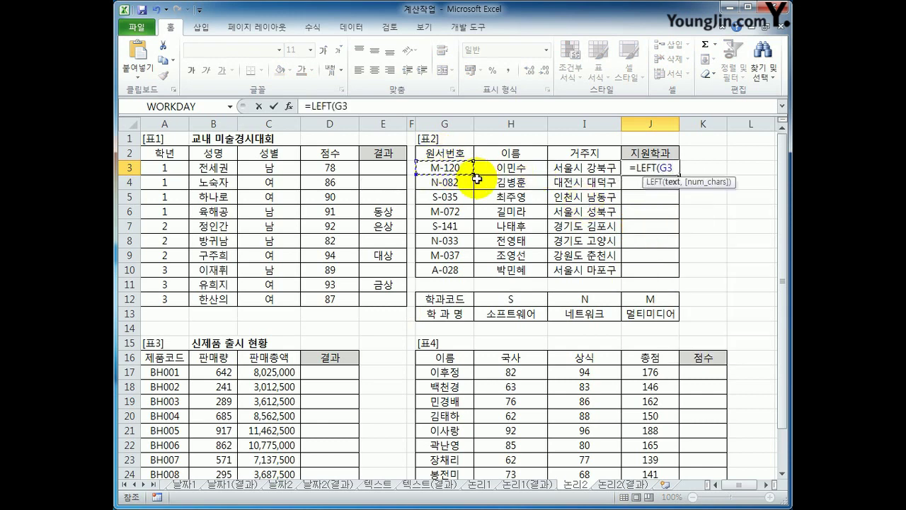
{"action": "type", "text": ",1)"}
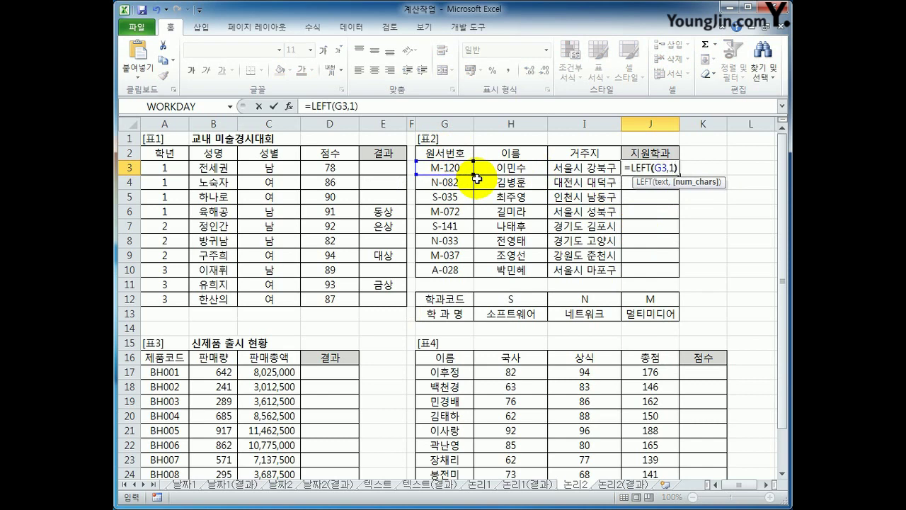
{"action": "key", "text": "Return"}
{"action": "left_click", "coordinate": [653, 168]}
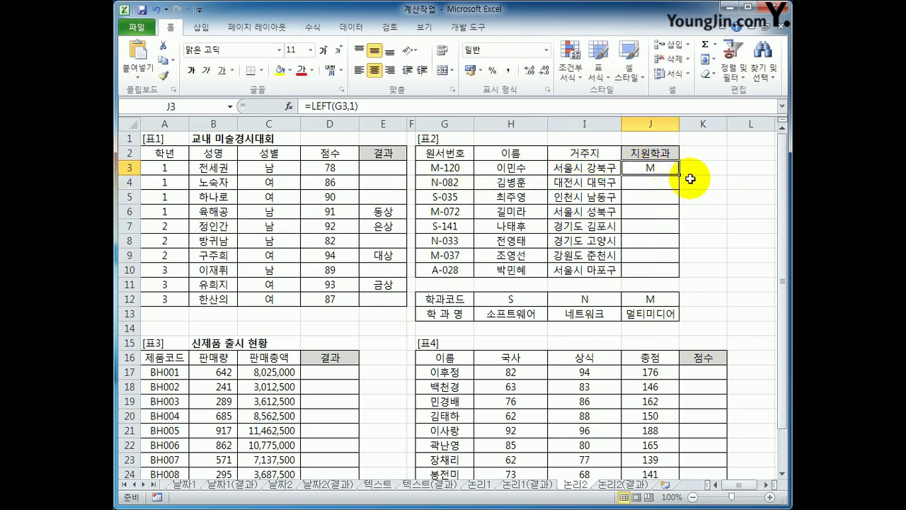
Nest the J3 LEFT formula inside HLOOKUP as its lookup value
{"action": "left_click", "coordinate": [317, 110]}
{"action": "type", "text": "h"}
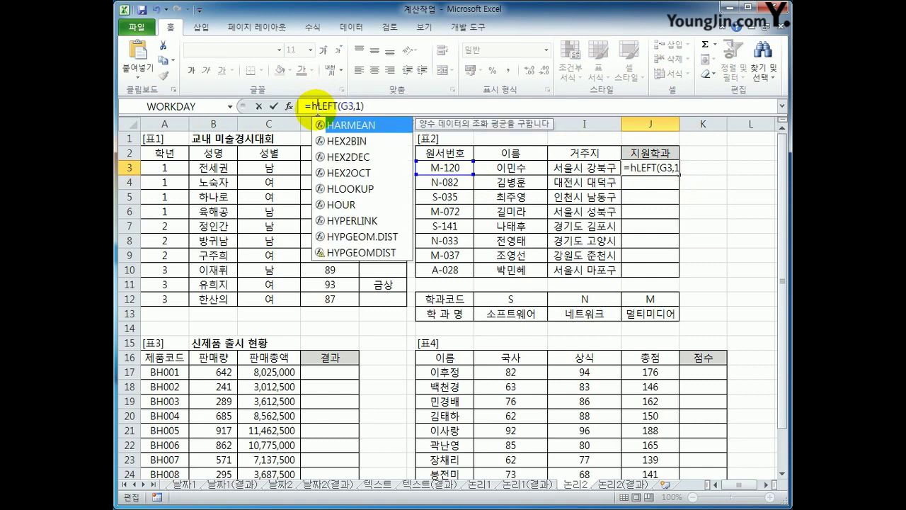
{"action": "type", "text": "l"}
{"action": "key", "text": "Tab"}
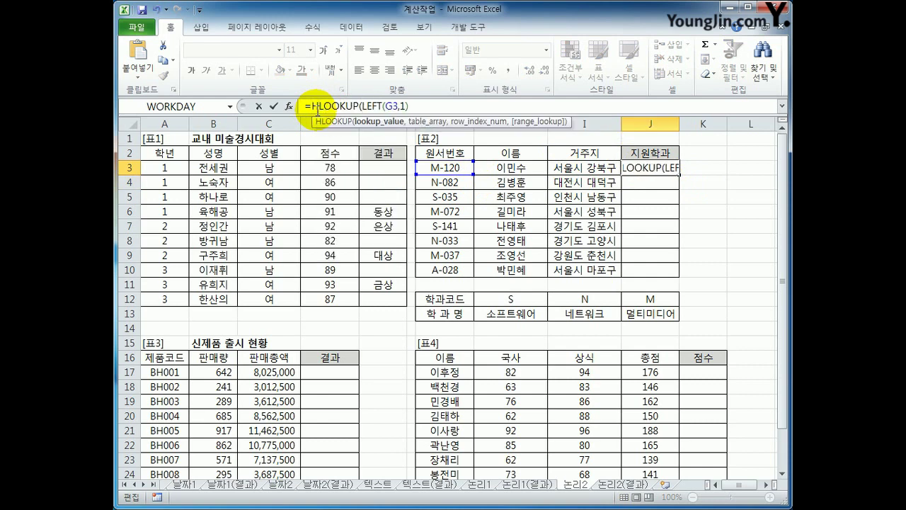
{"action": "left_click_drag", "start_coordinate": [359, 107], "coordinate": [403, 110]}
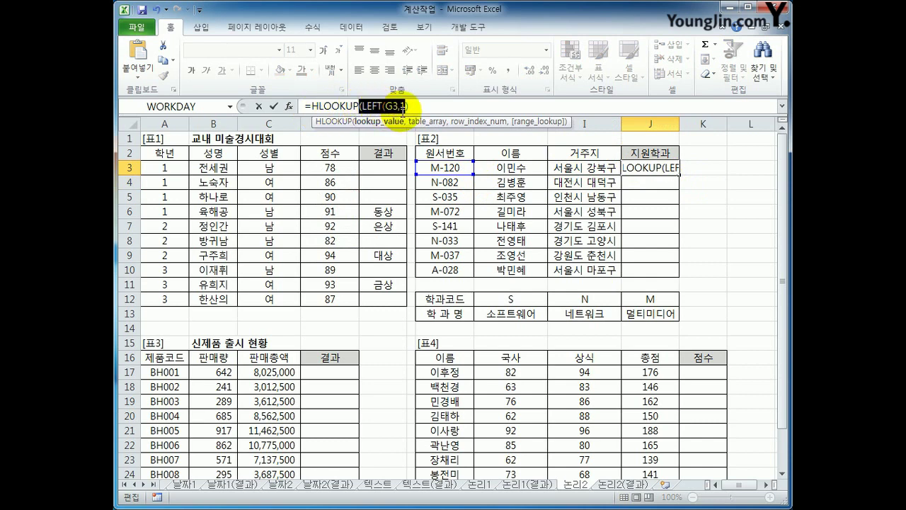
{"action": "left_click", "coordinate": [407, 107]}
{"action": "type", "text": ","}
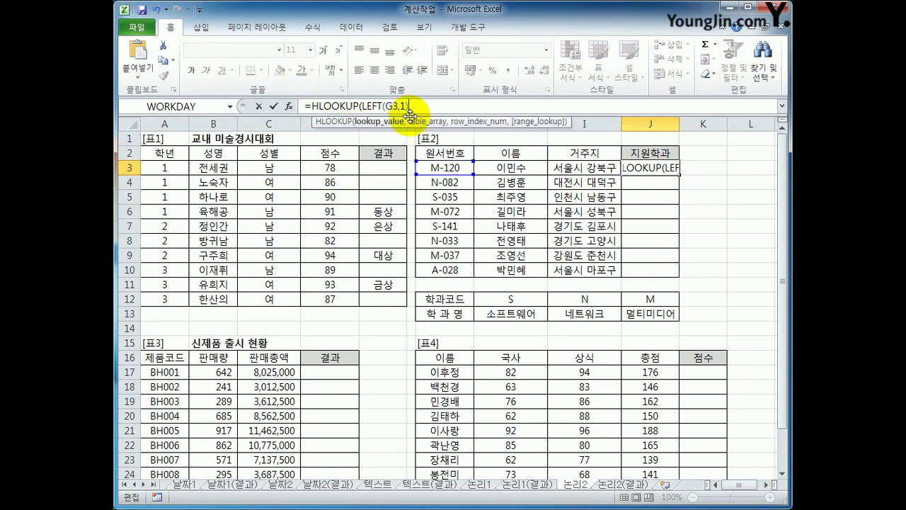
Complete the J3 HLOOKUP with table range $H$12:$J$13, row index 2 and exact match 0, and enter it
{"action": "left_click_drag", "start_coordinate": [501, 299], "coordinate": [650, 323]}
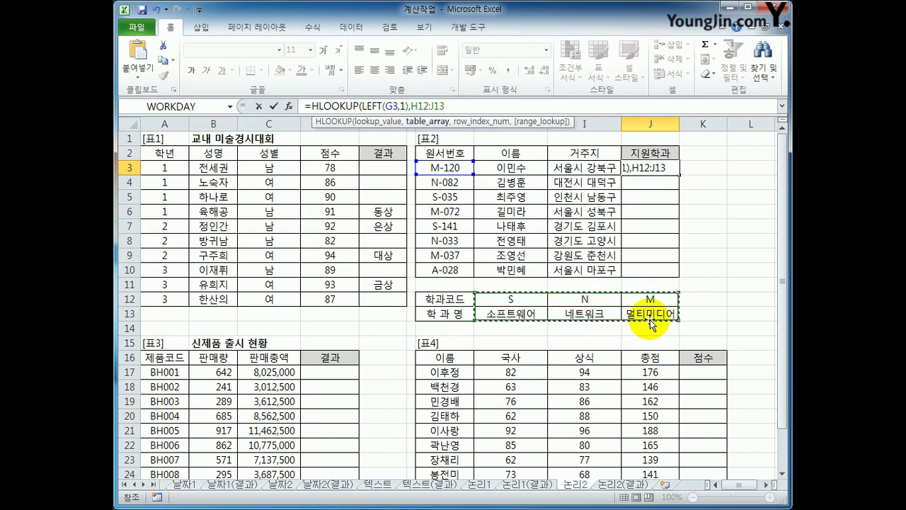
{"action": "key", "text": "F4"}
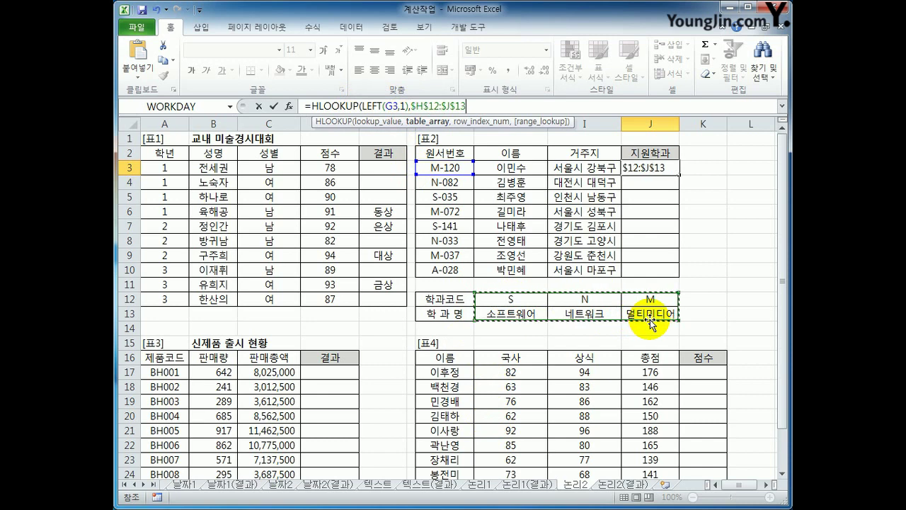
{"action": "type", "text": ","}
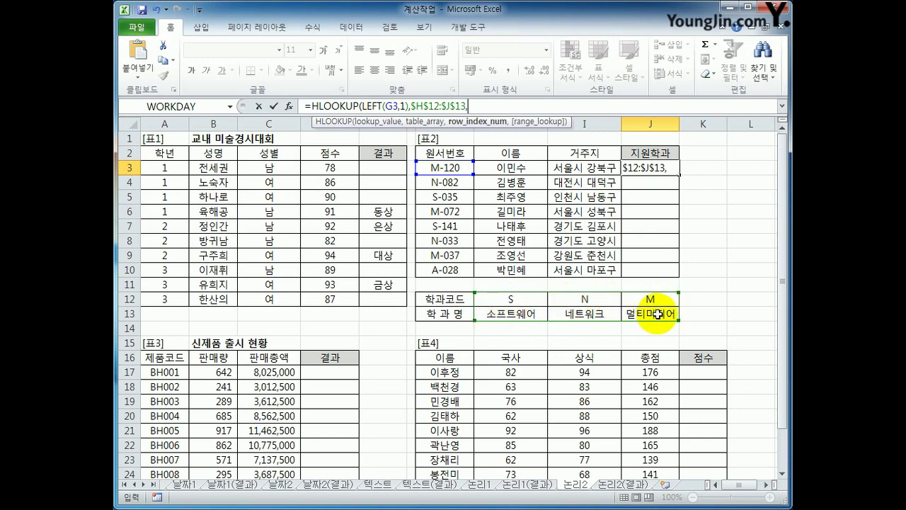
{"action": "type", "text": "2,"}
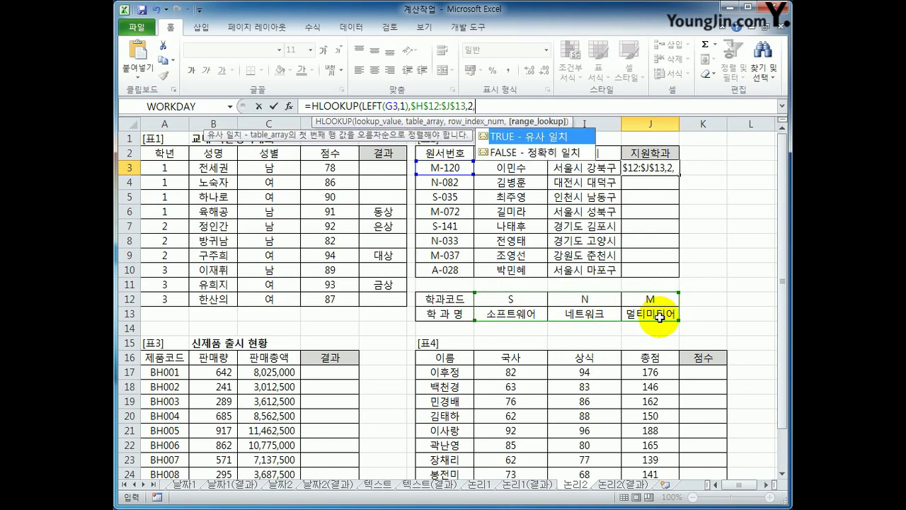
{"action": "type", "text": "0"}
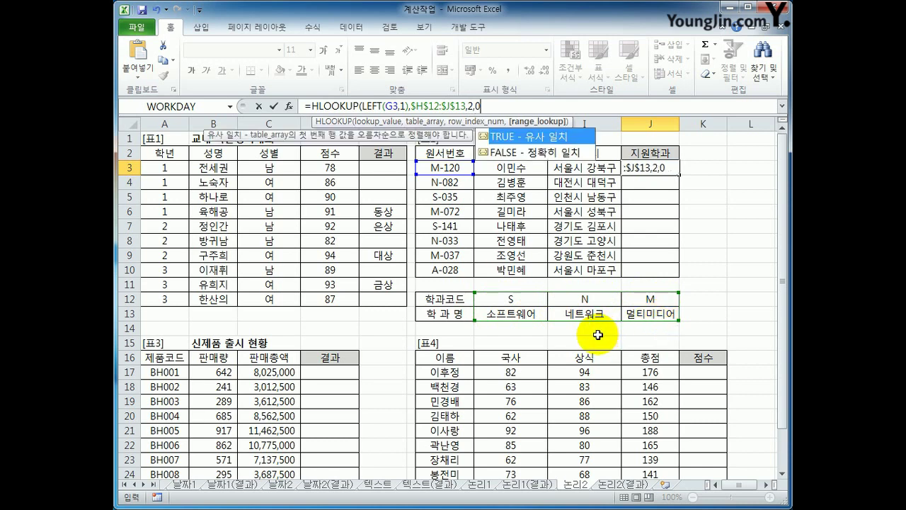
{"action": "type", "text": ")"}
{"action": "key", "text": "Return"}
{"action": "key", "text": "Up"}
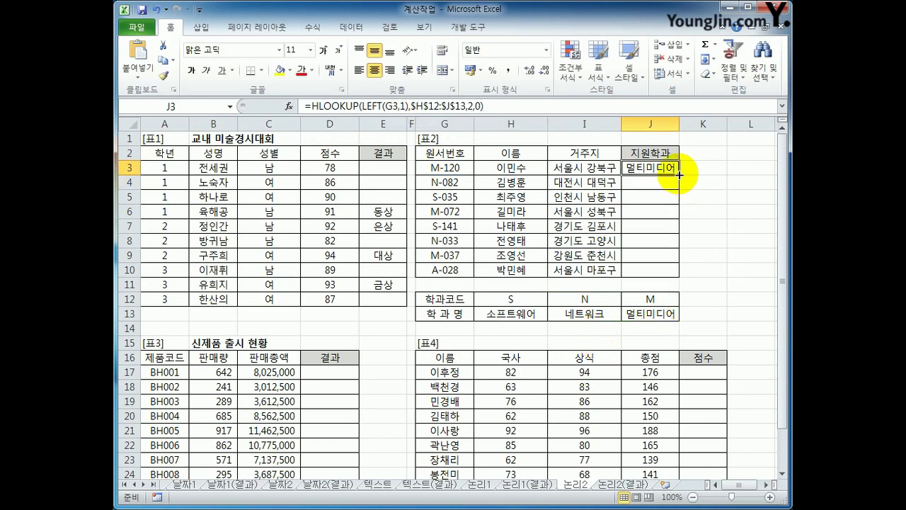
Fill the J3 HLOOKUP formula down the 지원학과 column of 표2 through J10, and check the code and result in row 10
{"action": "left_click_drag", "start_coordinate": [678, 175], "coordinate": [680, 277]}
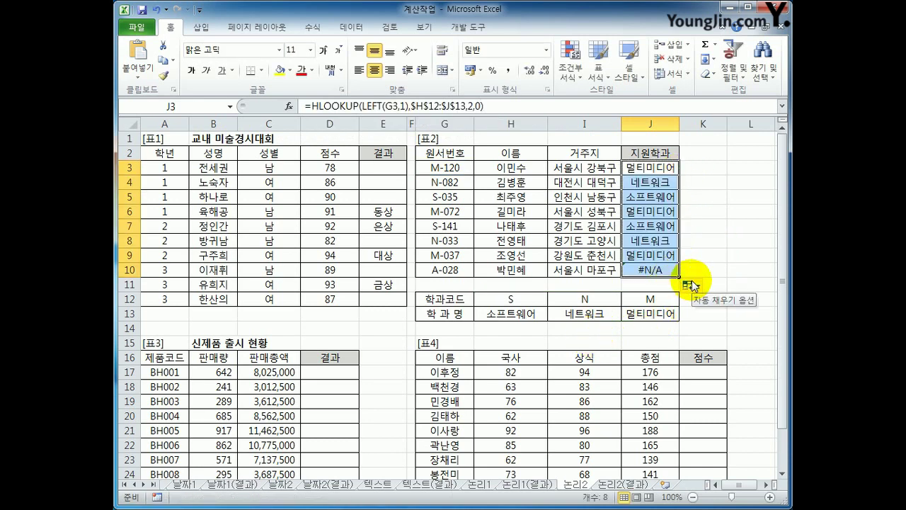
{"action": "left_click", "coordinate": [446, 272]}
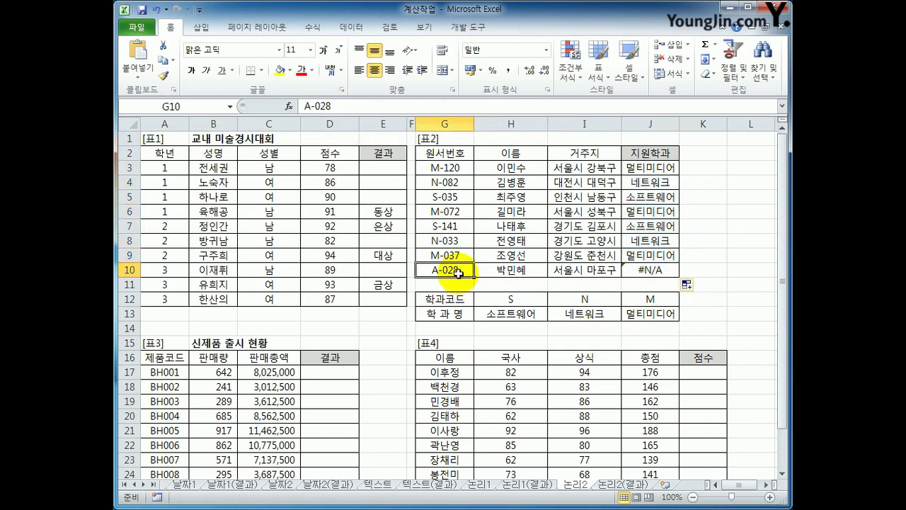
{"action": "left_click", "coordinate": [655, 271]}
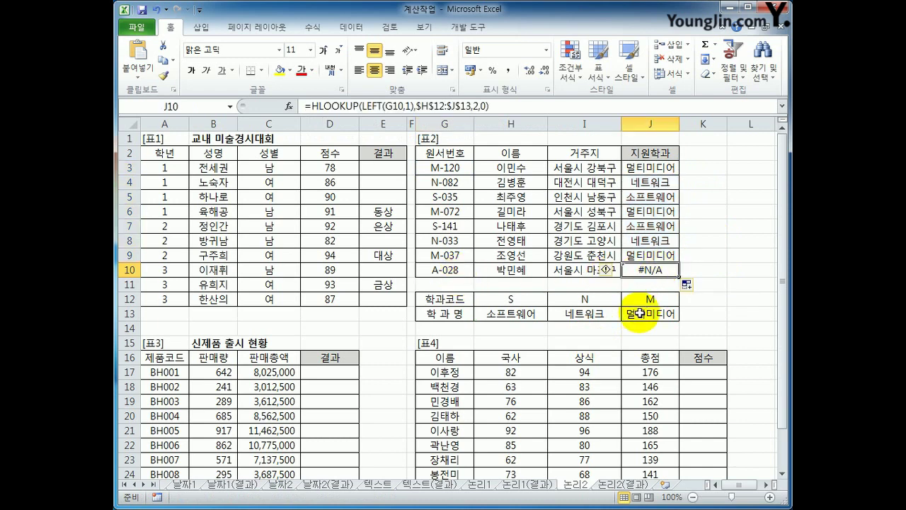
Wrap the J3 HLOOKUP formula in IFERROR as its value argument
{"action": "left_click", "coordinate": [652, 170]}
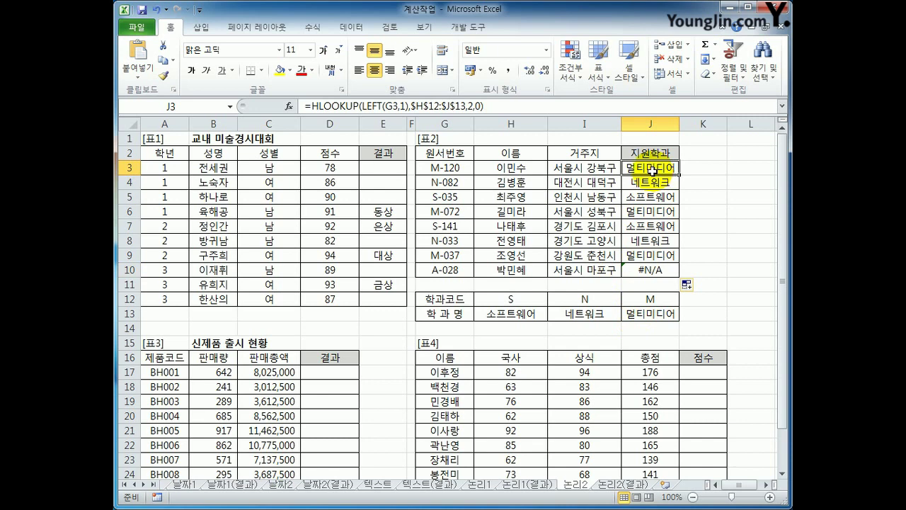
{"action": "left_click", "coordinate": [313, 108]}
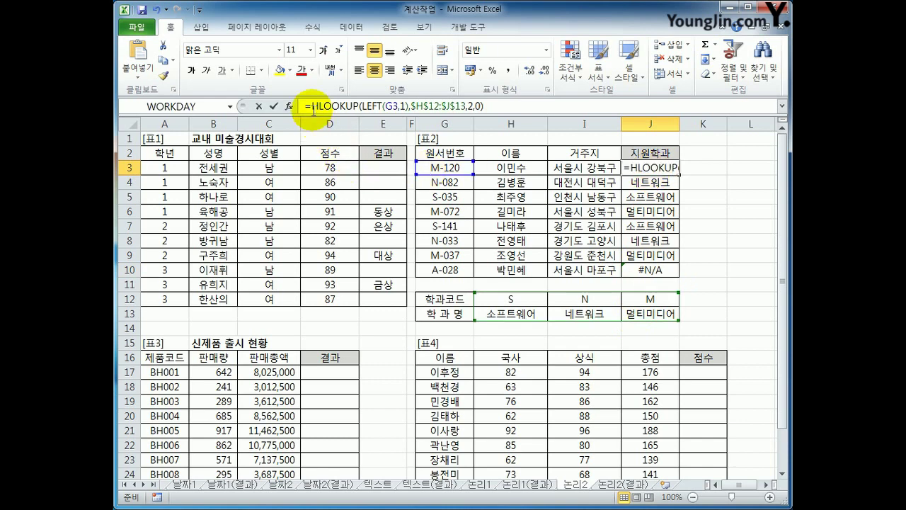
{"action": "type", "text": "f"}
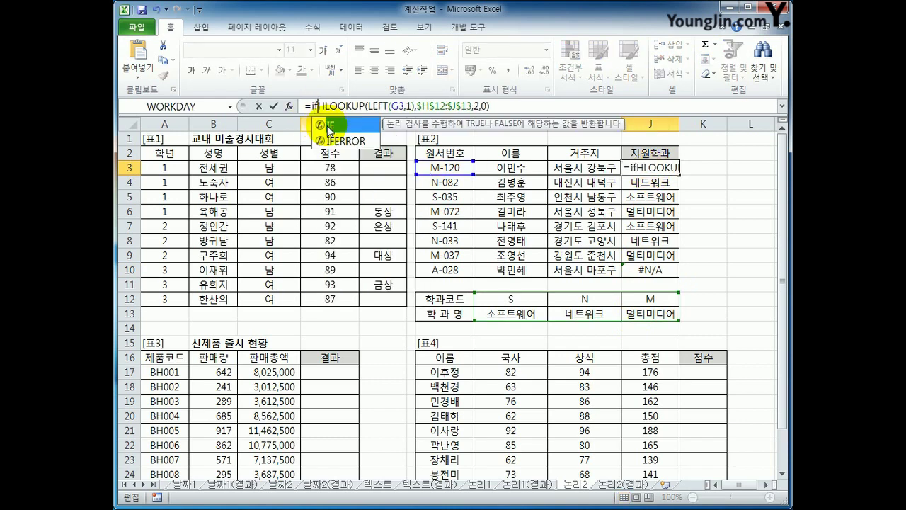
{"action": "key", "text": "Down"}
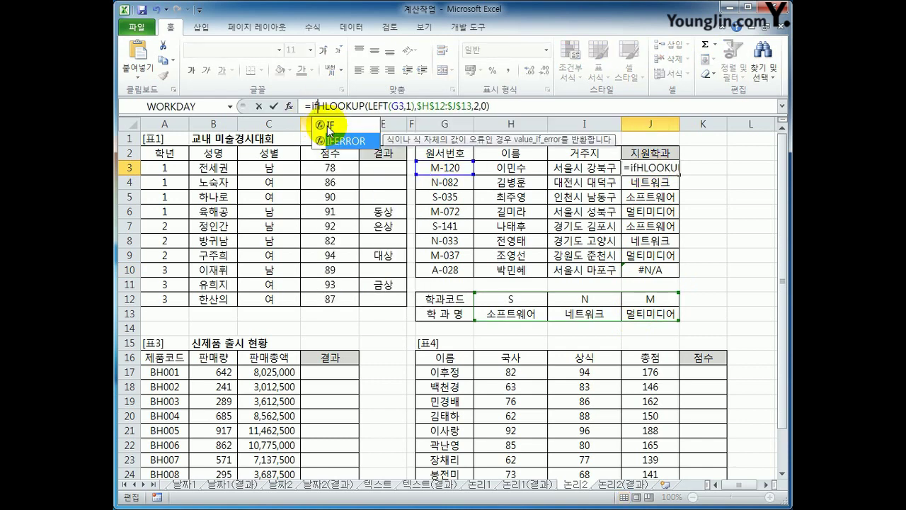
{"action": "key", "text": "Tab"}
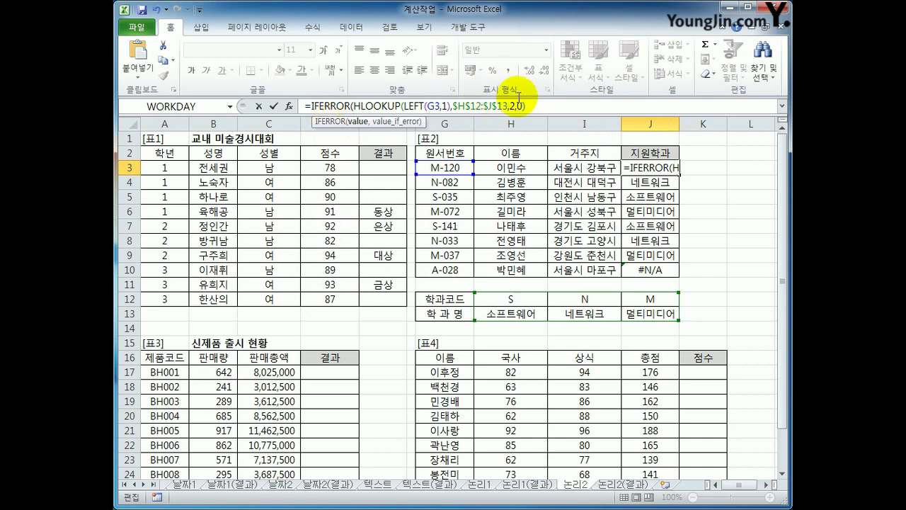
{"action": "double_click", "coordinate": [382, 106]}
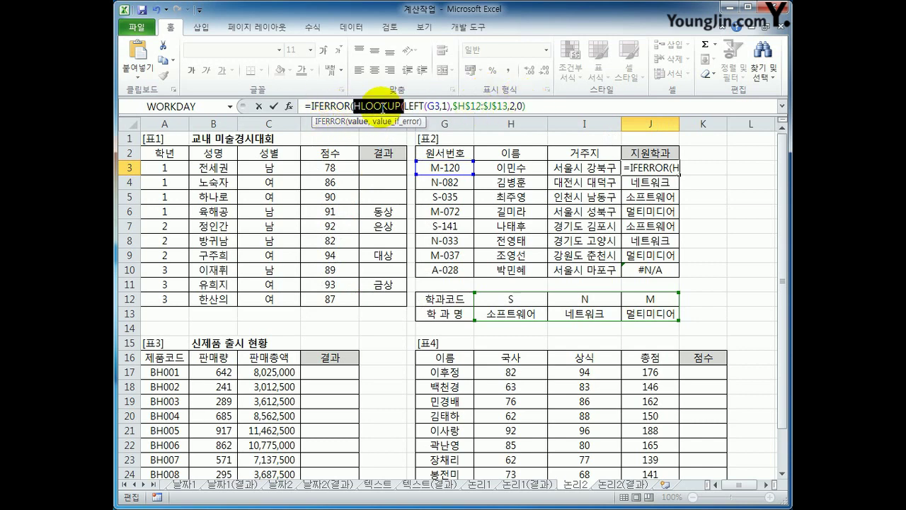
{"action": "left_click_drag", "start_coordinate": [382, 106], "coordinate": [540, 106]}
{"action": "left_click", "coordinate": [540, 107]}
Add "코드오류" as the IFERROR error value, and fill the J3 formula down the 지원학과 column through J10
{"action": "type", "text": ","}
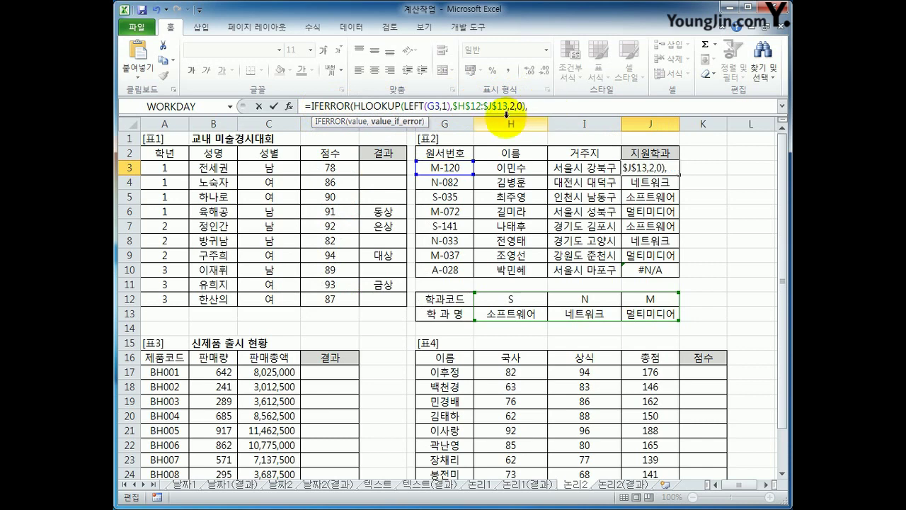
{"action": "type", "text": "\""}
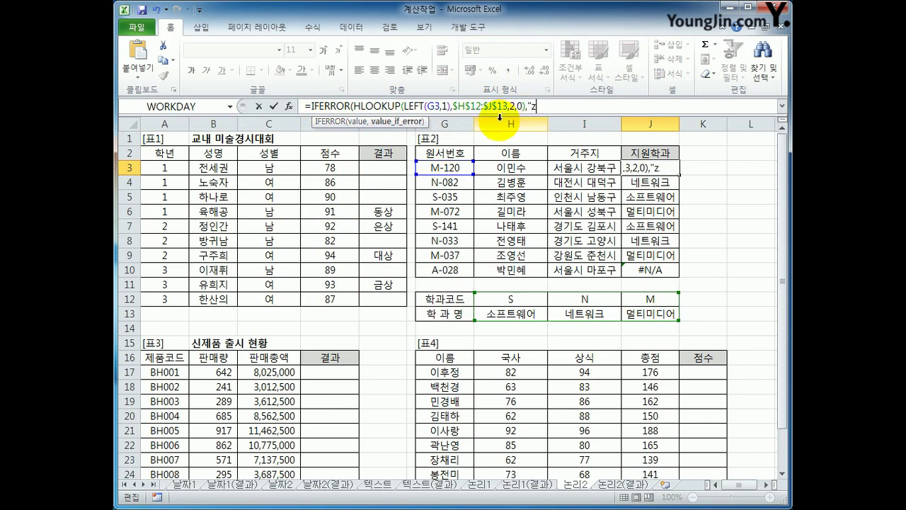
{"action": "type", "text": "코드오류"}
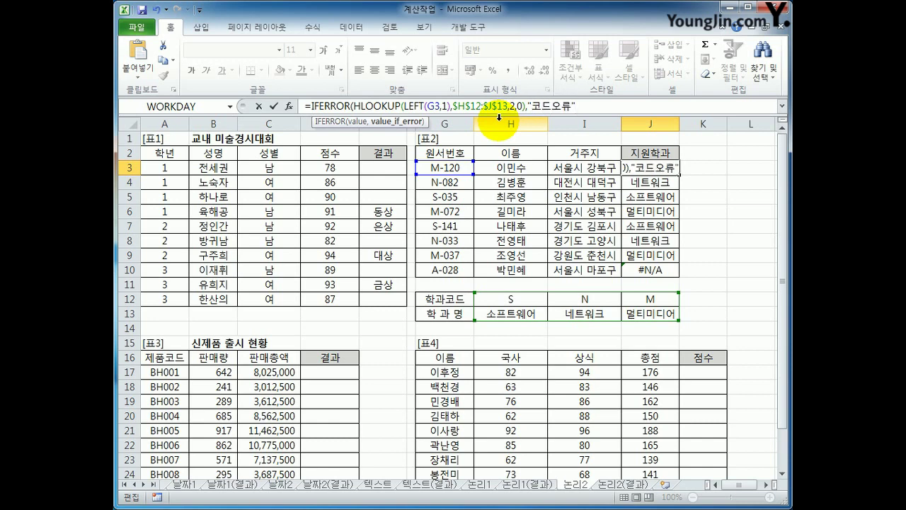
{"action": "key", "text": "Return"}
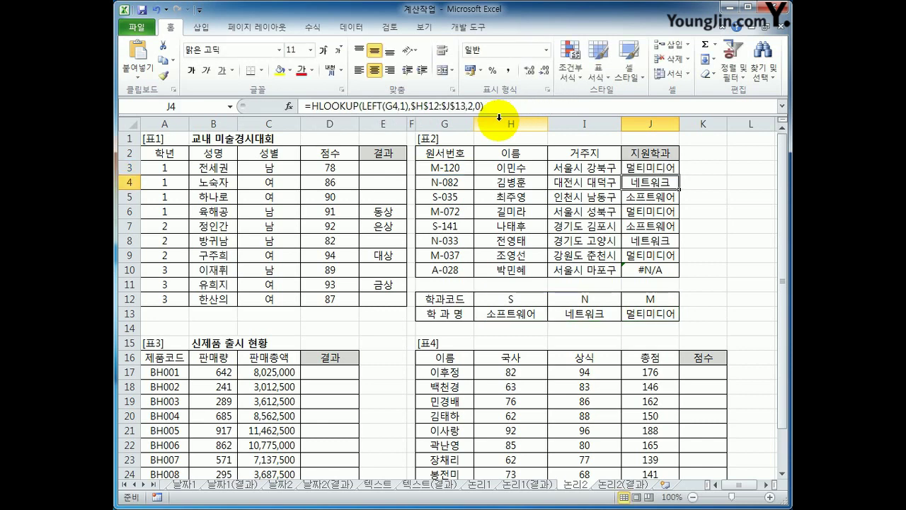
{"action": "left_click", "coordinate": [640, 167]}
{"action": "left_click_drag", "start_coordinate": [678, 175], "coordinate": [662, 277]}
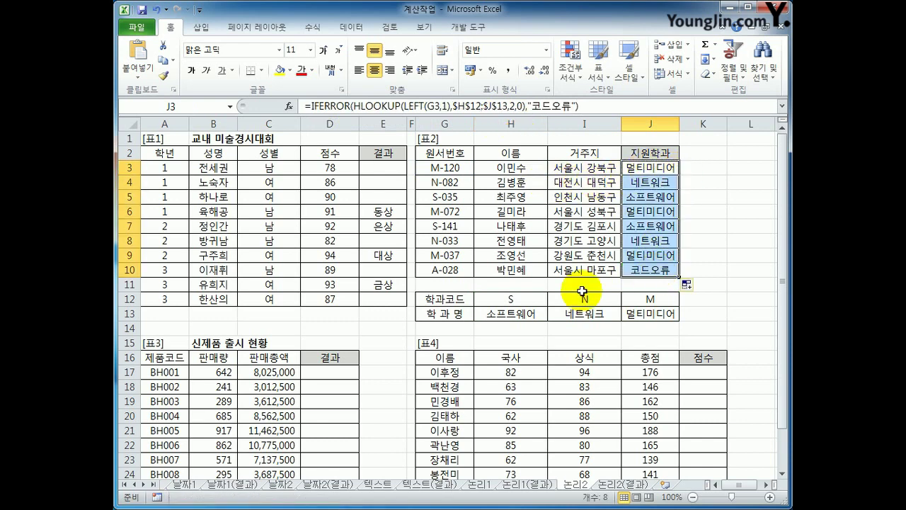
Start a LARGE function in D17, the first cell of the 결과 column in 표3
{"action": "left_click", "coordinate": [340, 378]}
{"action": "scroll", "coordinate": [324, 377], "scroll_direction": "down", "scroll_amount": 2}
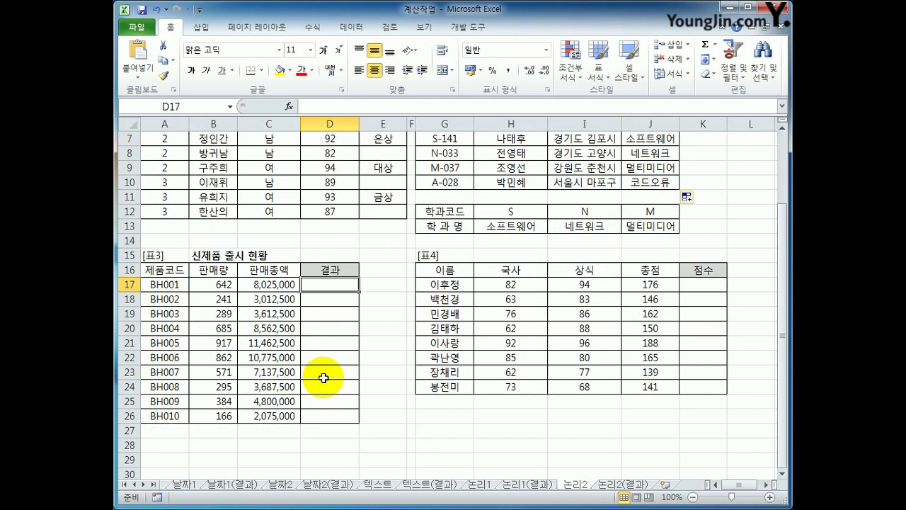
{"action": "left_click", "coordinate": [283, 283]}
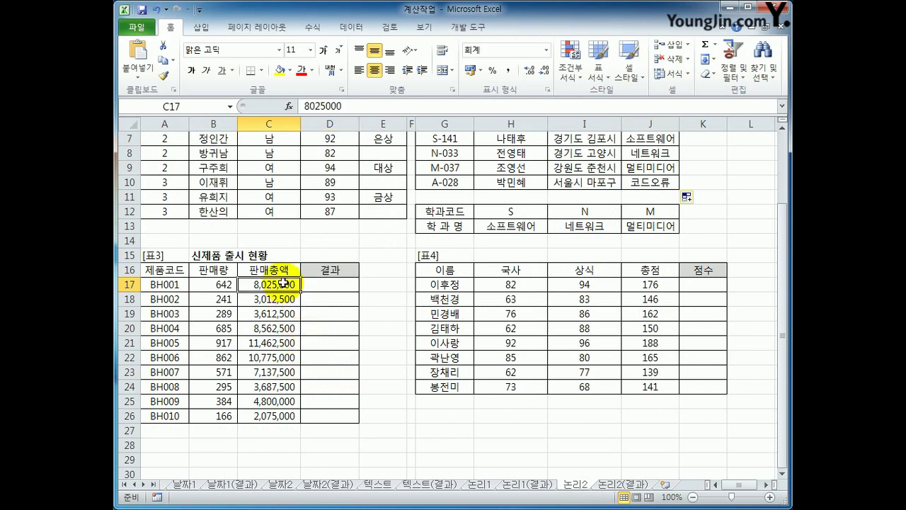
{"action": "left_click_drag", "start_coordinate": [283, 284], "coordinate": [283, 415]}
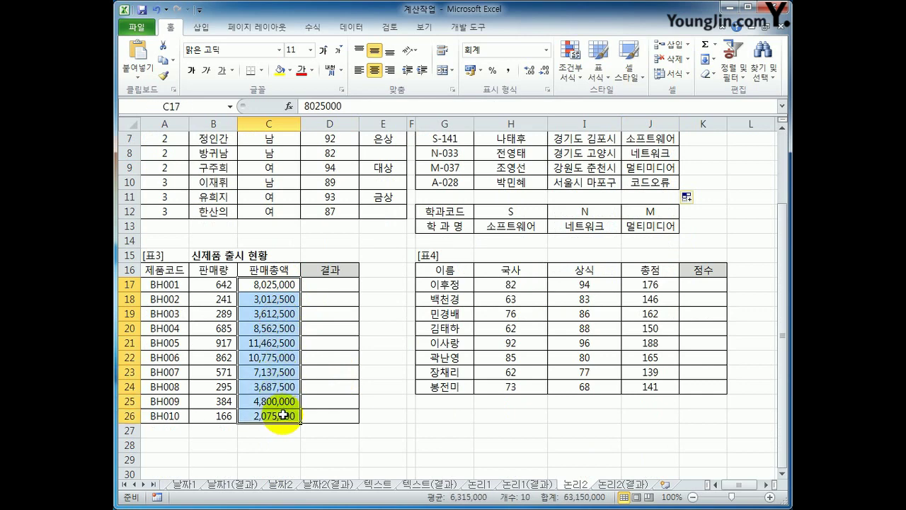
{"action": "left_click", "coordinate": [330, 287]}
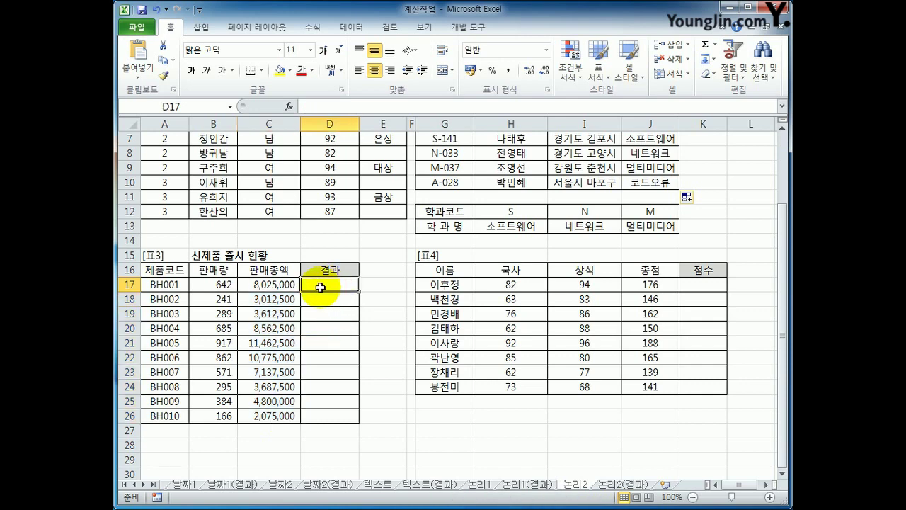
{"action": "type", "text": "="}
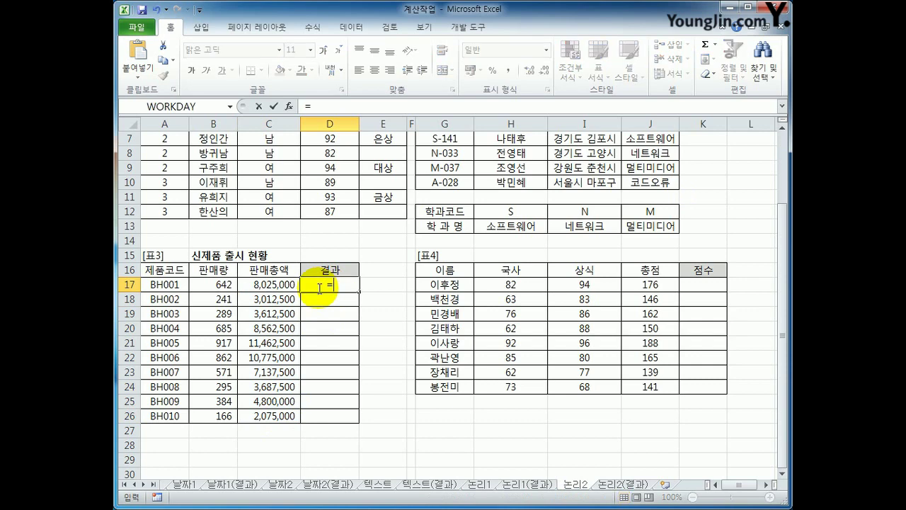
{"action": "type", "text": "lar"}
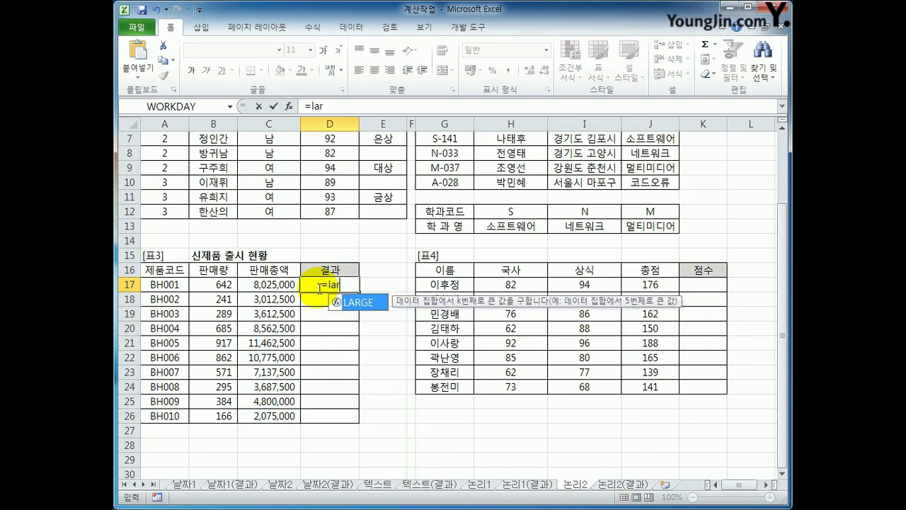
{"action": "key", "text": "Tab"}
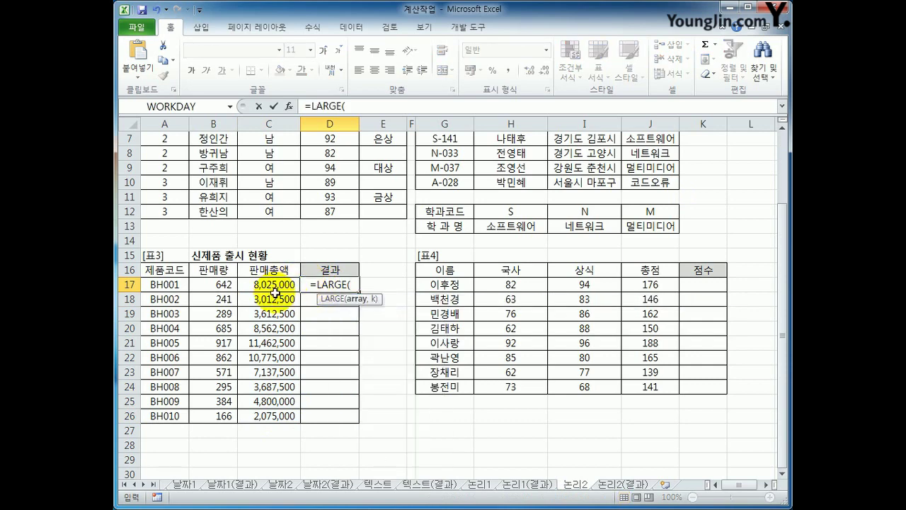
Complete the D17 LARGE function with the absolute 판매총액 range $C$17:$C$26 and rank 5, and enter it
{"action": "left_click_drag", "start_coordinate": [272, 284], "coordinate": [262, 417]}
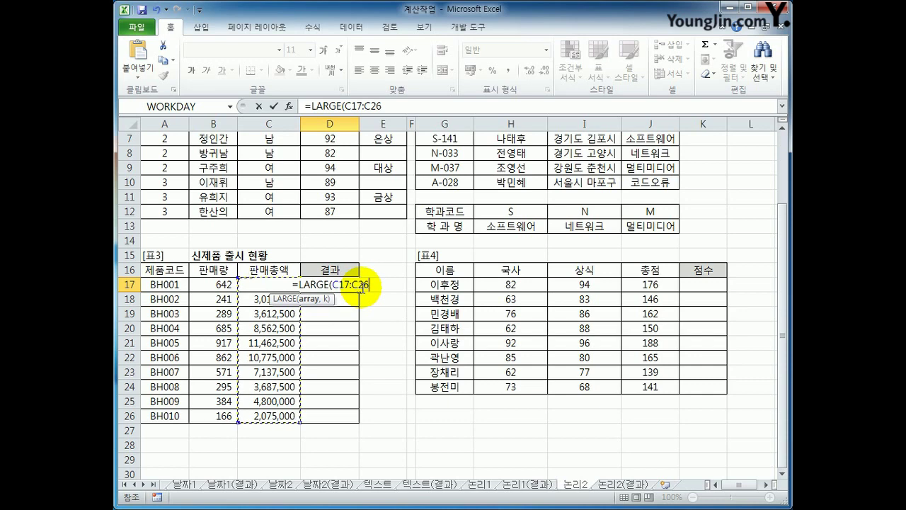
{"action": "key", "text": "F4"}
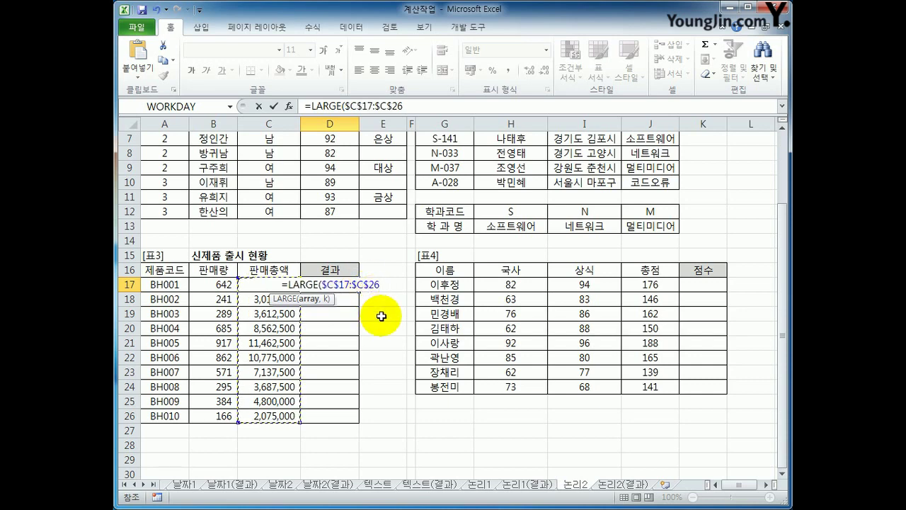
{"action": "type", "text": ",5"}
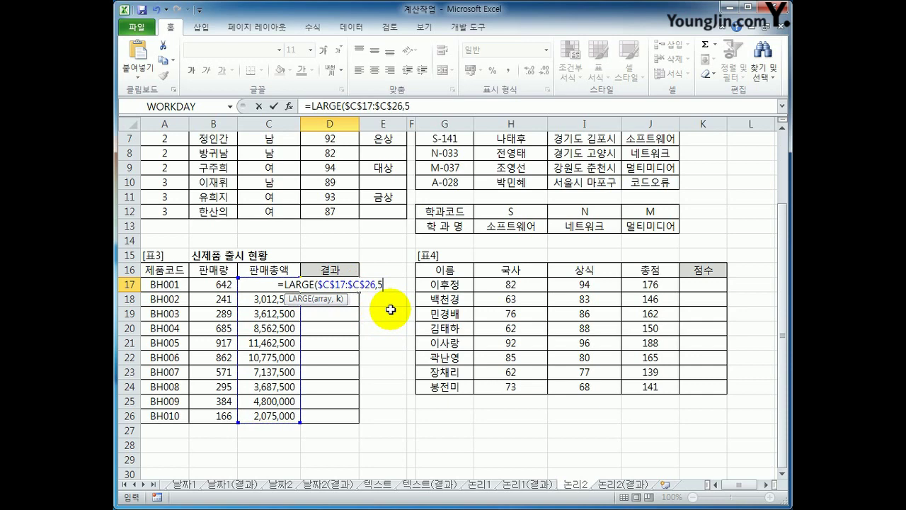
{"action": "type", "text": ")"}
{"action": "key", "text": "Return"}
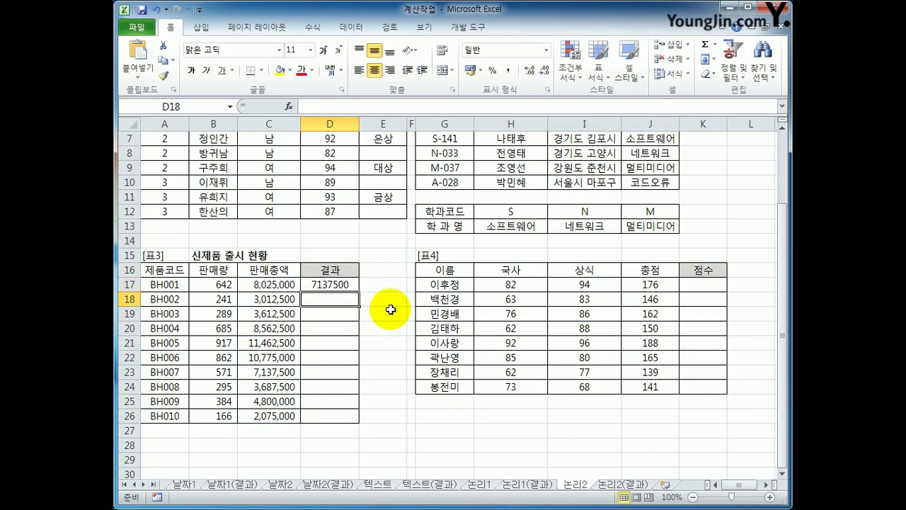
Wrap the D17 LARGE formula in an IF whose logical test is C17 greater than or equal to the LARGE value
{"action": "left_click", "coordinate": [352, 286]}
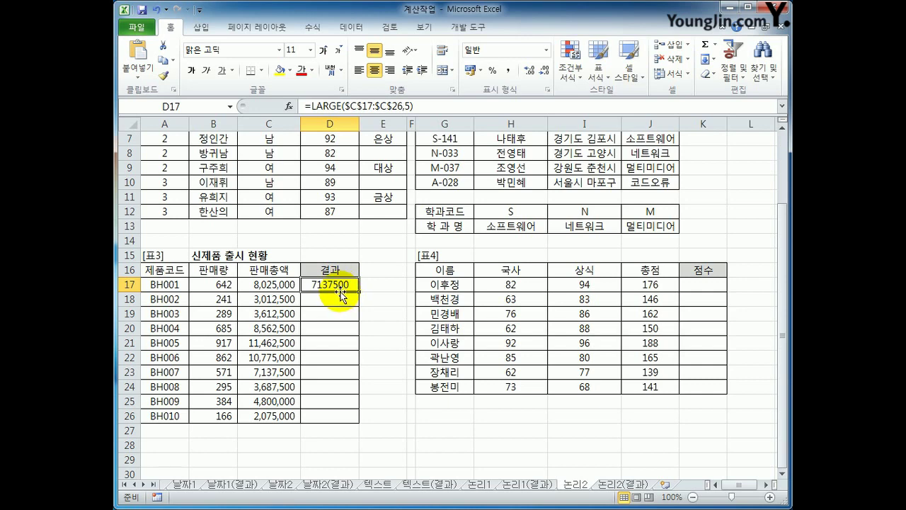
{"action": "left_click", "coordinate": [312, 106]}
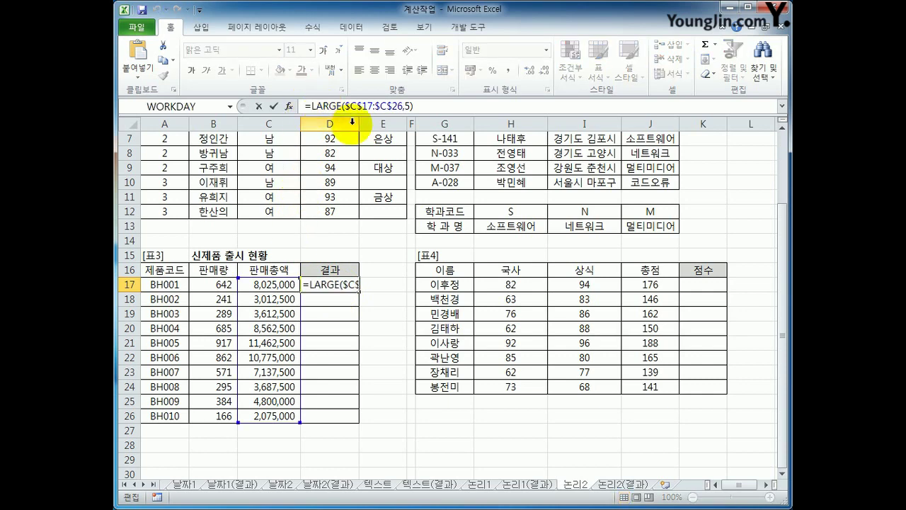
{"action": "type", "text": "if("}
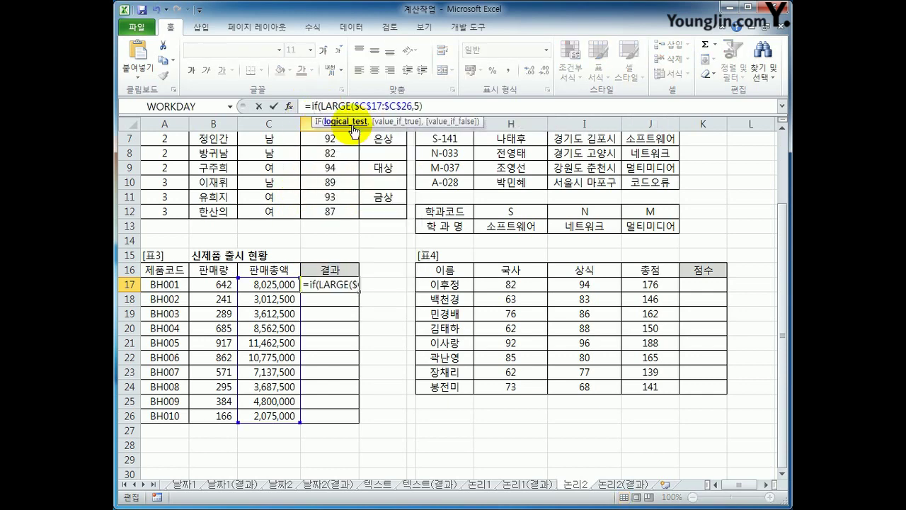
{"action": "left_click", "coordinate": [256, 285]}
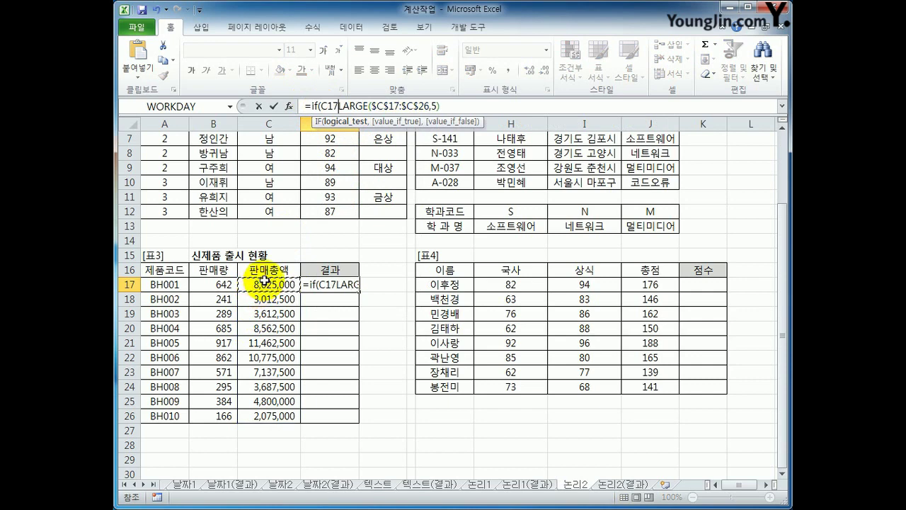
{"action": "type", "text": ">"}
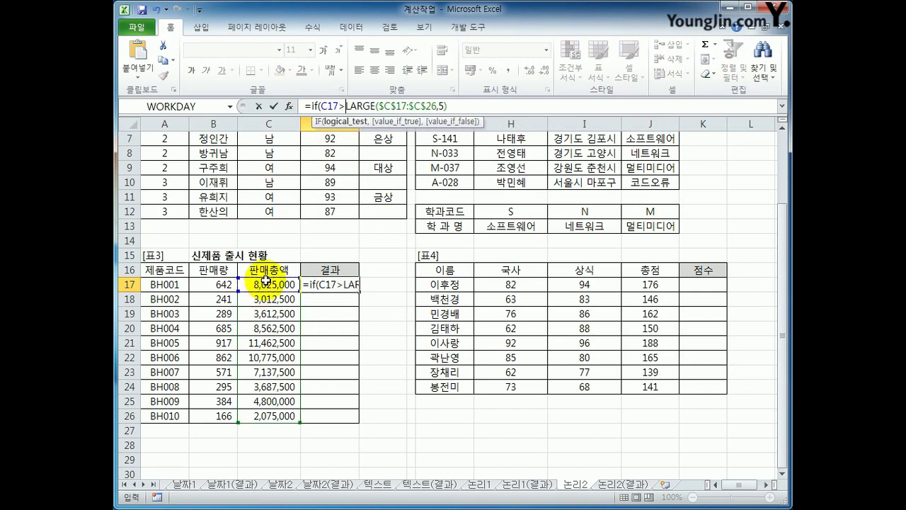
{"action": "type", "text": "="}
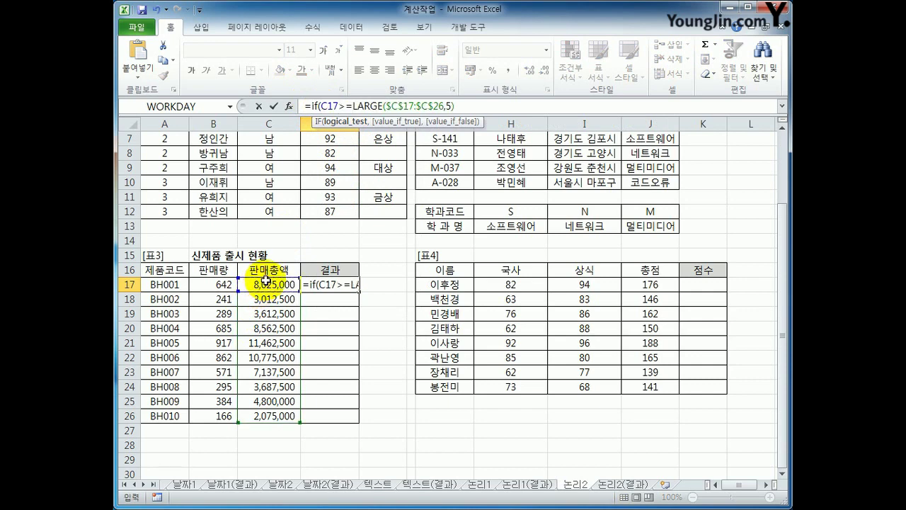
Complete the D17 IF with "재생산" as the true value and "생산중단" as the false value, and enter it
{"action": "left_click", "coordinate": [464, 105]}
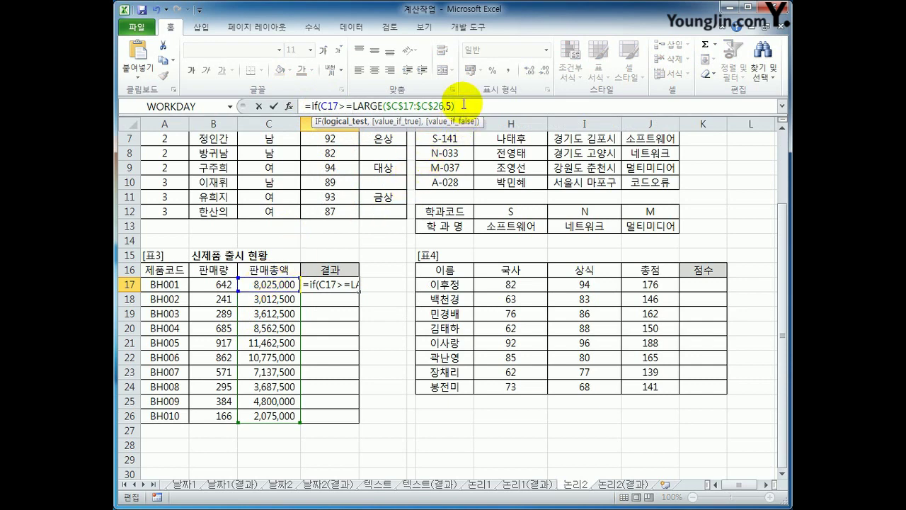
{"action": "type", "text": ",\""}
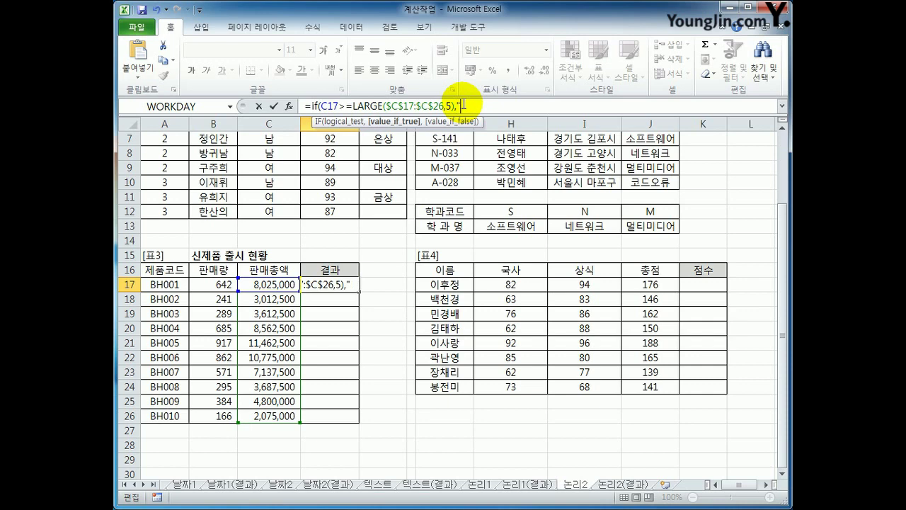
{"action": "type", "text": "재생산\""}
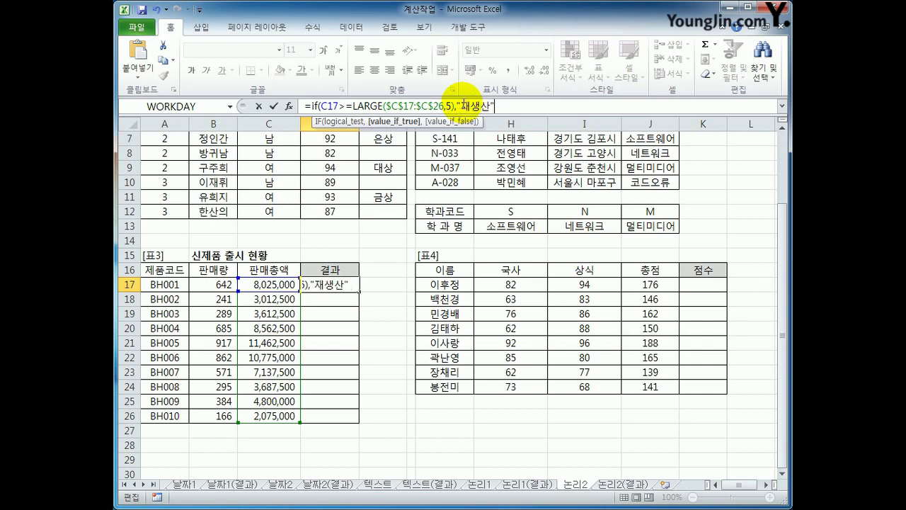
{"action": "type", "text": ",\"생산중단\""}
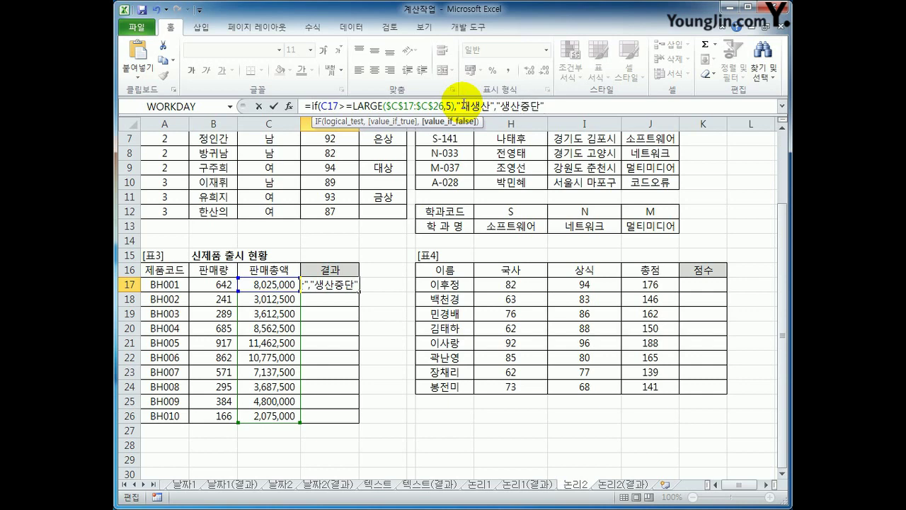
{"action": "type", "text": ")"}
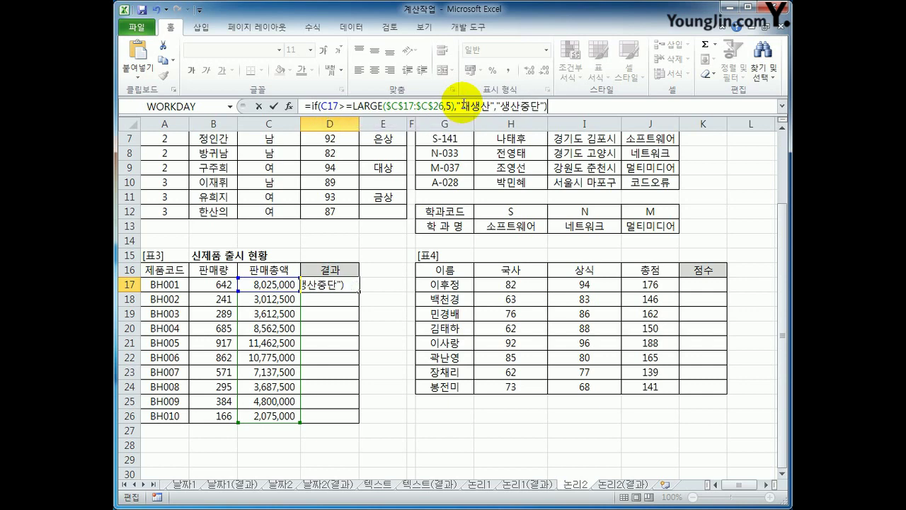
{"action": "key", "text": "Return"}
Fill the D17 formula down the 결과 column of 표3 through D26, and check the formula in row 26
{"action": "left_click", "coordinate": [337, 286]}
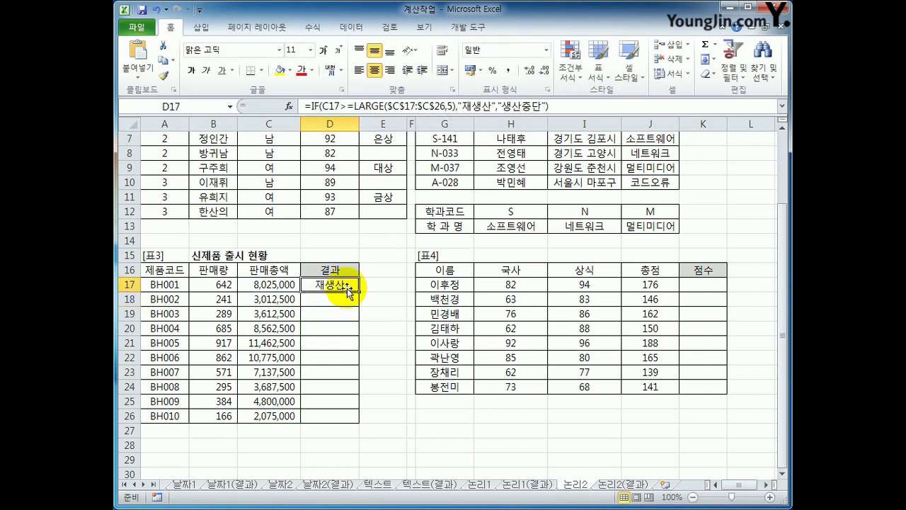
{"action": "left_click_drag", "start_coordinate": [359, 291], "coordinate": [359, 421]}
{"action": "left_click", "coordinate": [332, 416]}
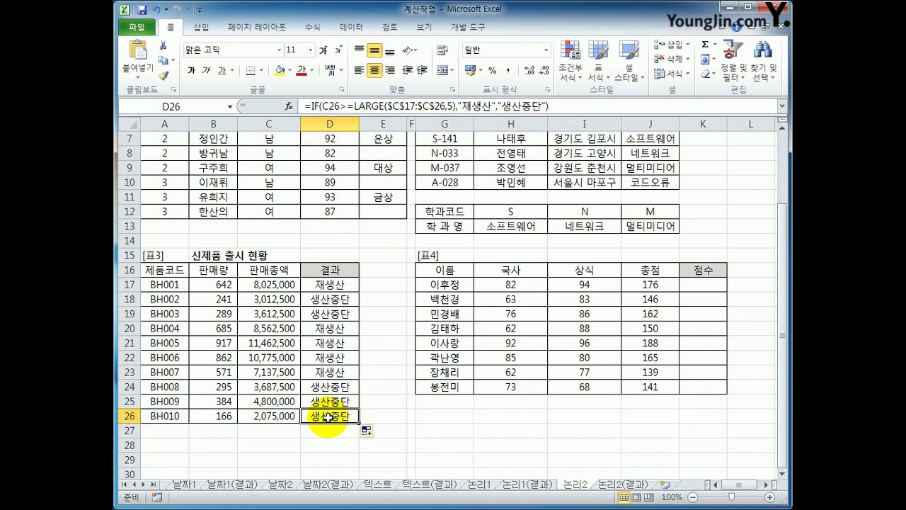
Start an IF formula in K17 of 표4 with the logical test J17=MAX($J$17:$J$24)
{"action": "left_click", "coordinate": [704, 284]}
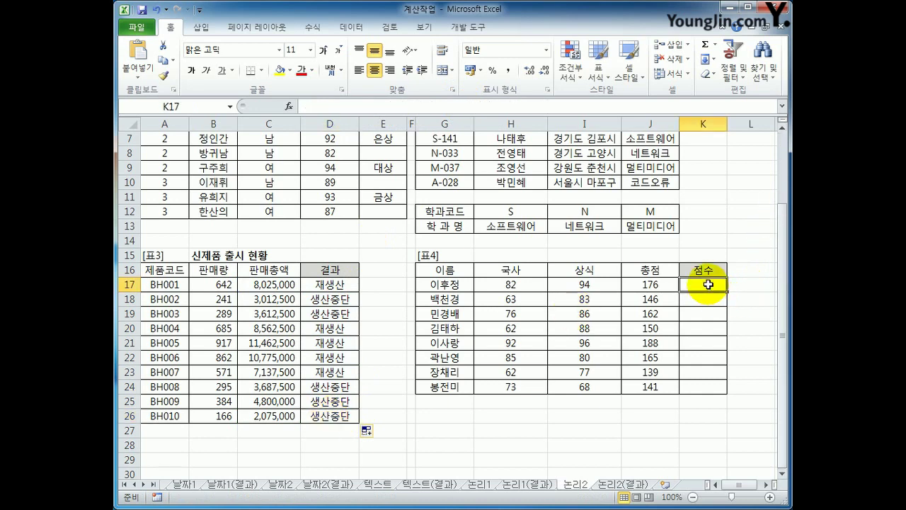
{"action": "left_click_drag", "start_coordinate": [660, 284], "coordinate": [659, 390]}
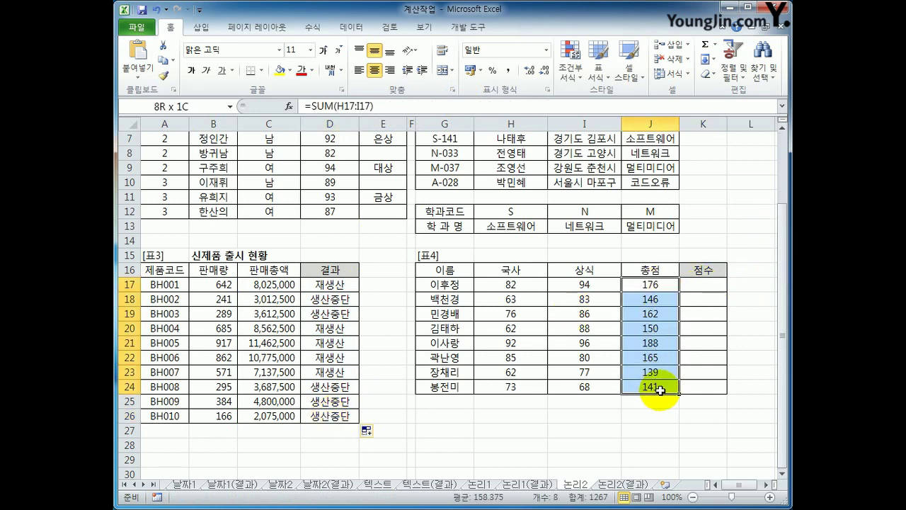
{"action": "left_click", "coordinate": [713, 289]}
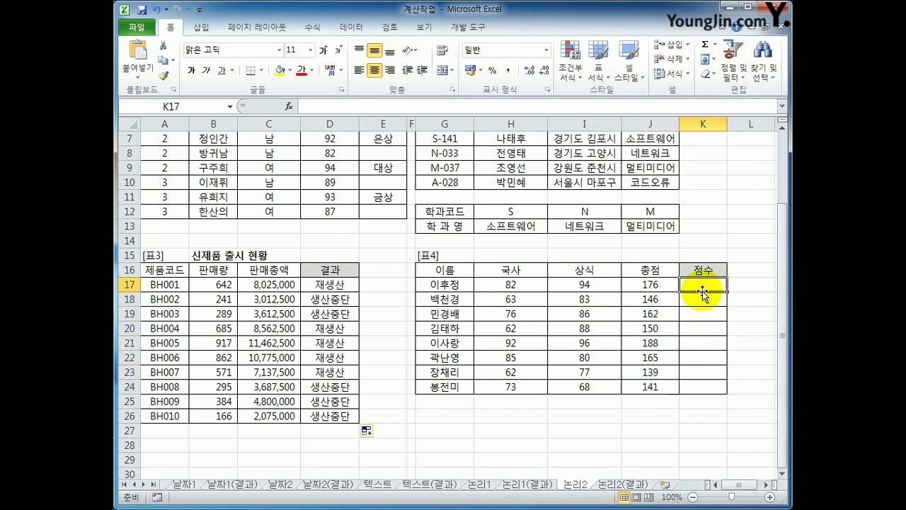
{"action": "type", "text": "="}
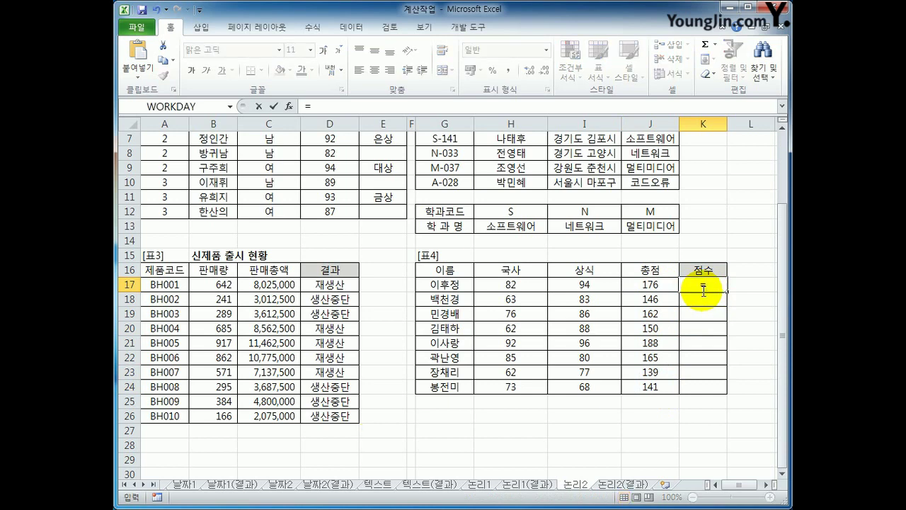
{"action": "type", "text": "if("}
{"action": "key", "text": "Left"}
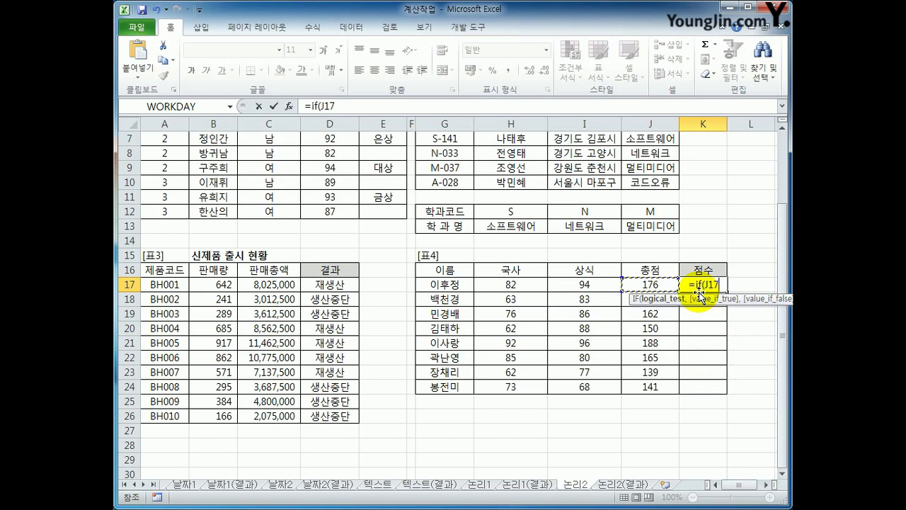
{"action": "type", "text": ">"}
{"action": "key", "text": "BackSpace"}
{"action": "type", "text": "=max("}
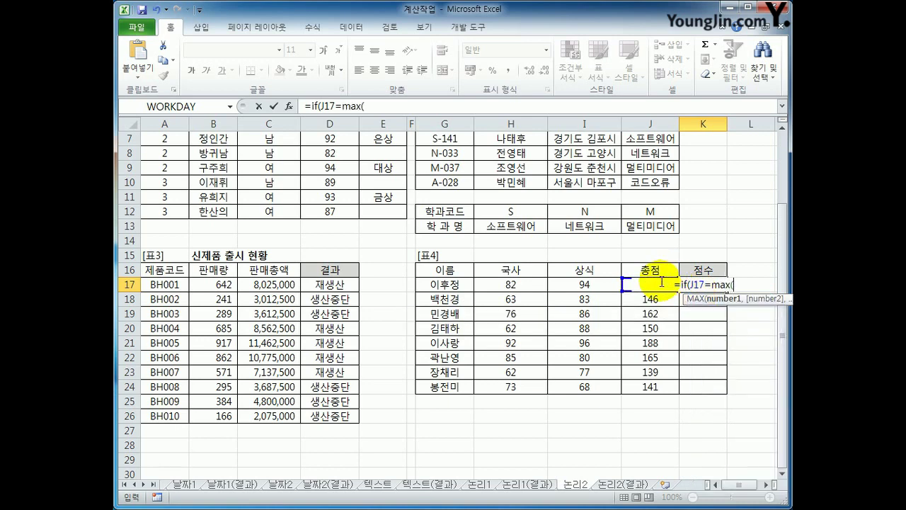
{"action": "left_click_drag", "start_coordinate": [643, 389], "coordinate": [657, 286]}
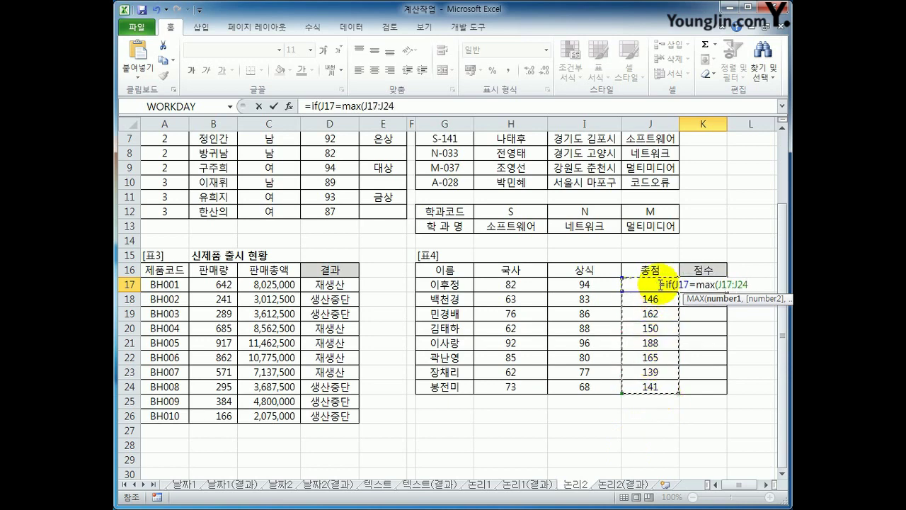
{"action": "key", "text": "F4"}
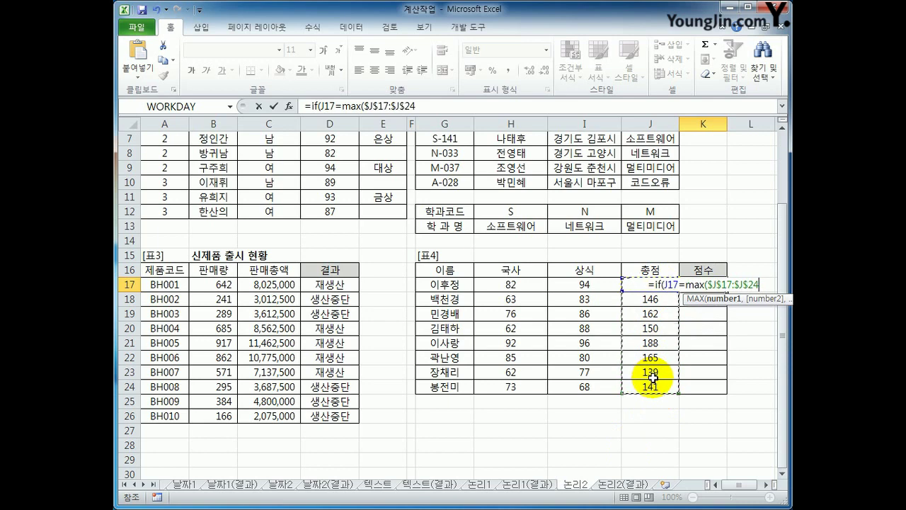
{"action": "type", "text": ")"}
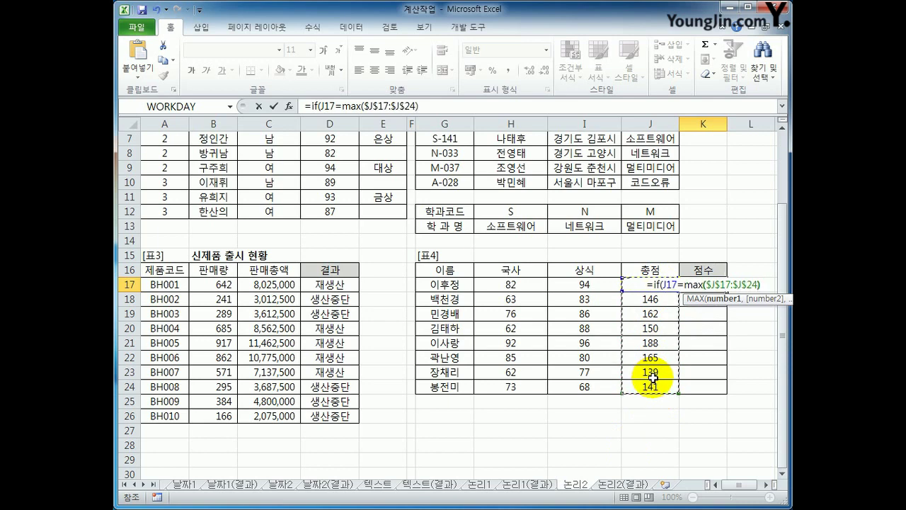
Set "최고점수" as the true value of the K17 IF formula and continue to its false argument
{"action": "type", "text": ",\""}
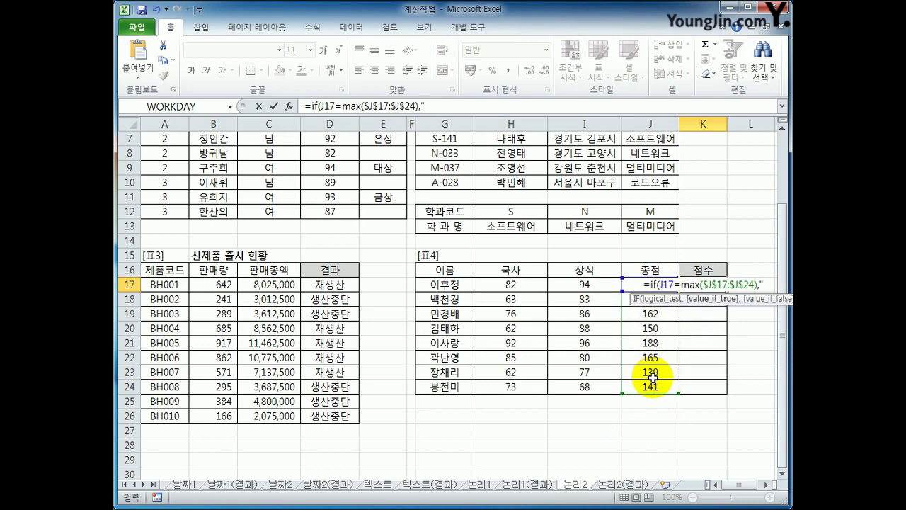
{"action": "type", "text": "ch"}
{"action": "key", "text": "BackSpace"}
{"action": "key", "text": "BackSpace"}
{"action": "type", "text": "최ㄱ"}
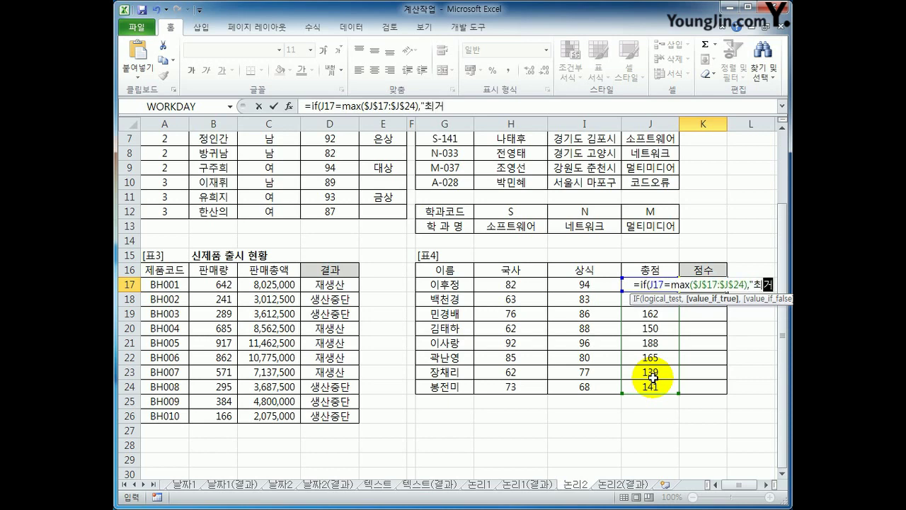
{"action": "type", "text": "고점수\","}
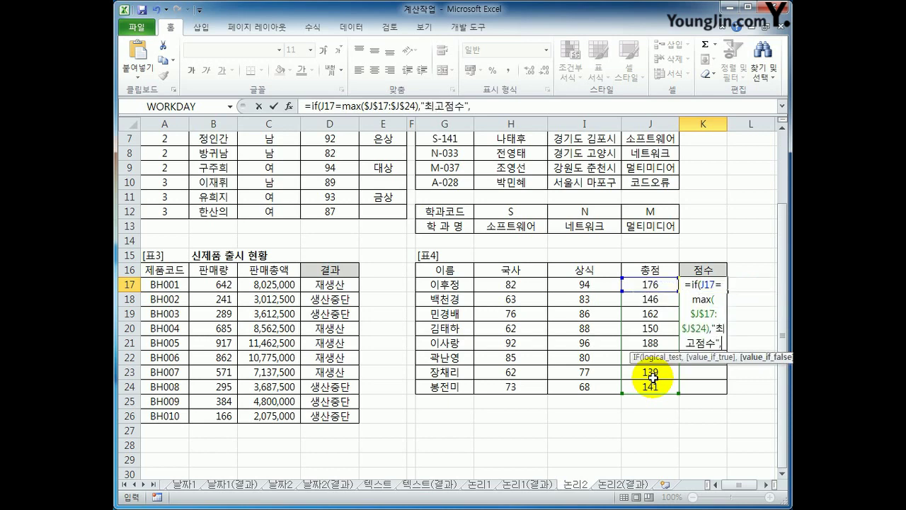
{"action": "left_click", "coordinate": [505, 109]}
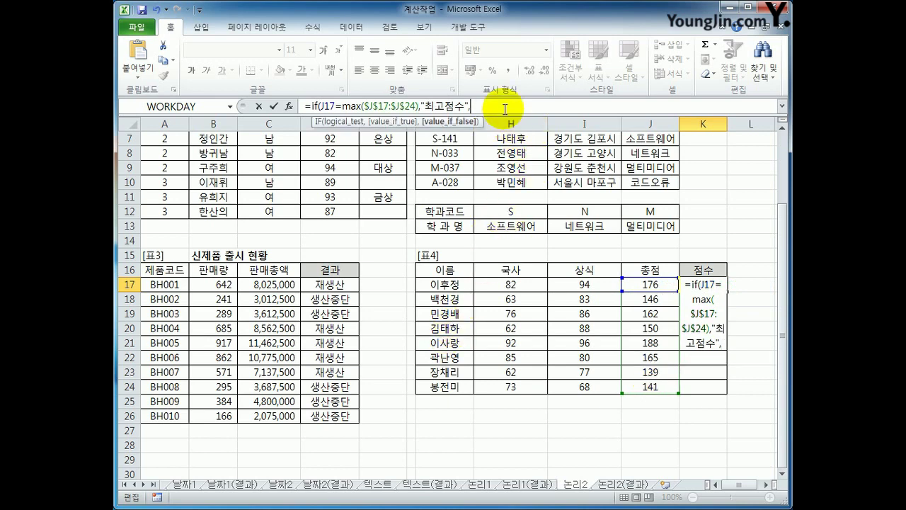
Nest a second IF as the false argument in K17, with the logical test J17=MIN($J$17:$J$24)
{"action": "type", "text": "if("}
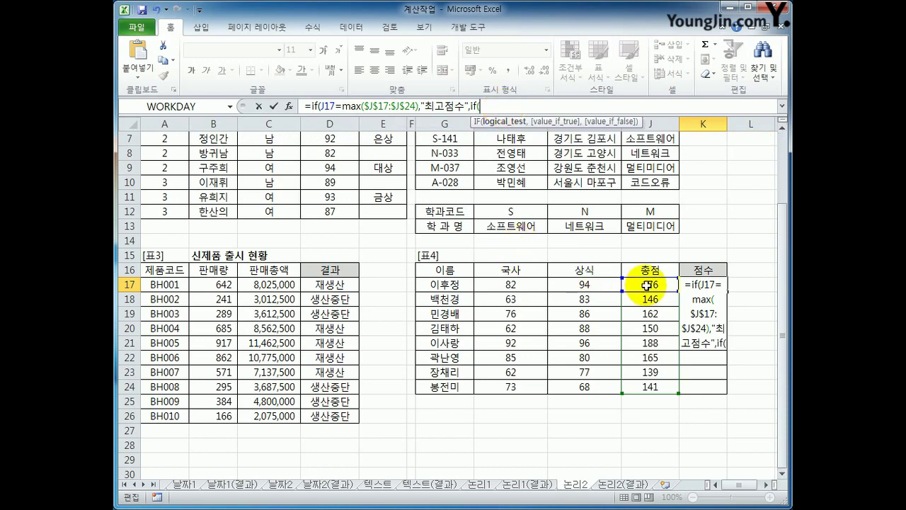
{"action": "left_click", "coordinate": [646, 285]}
{"action": "type", "text": "=min"}
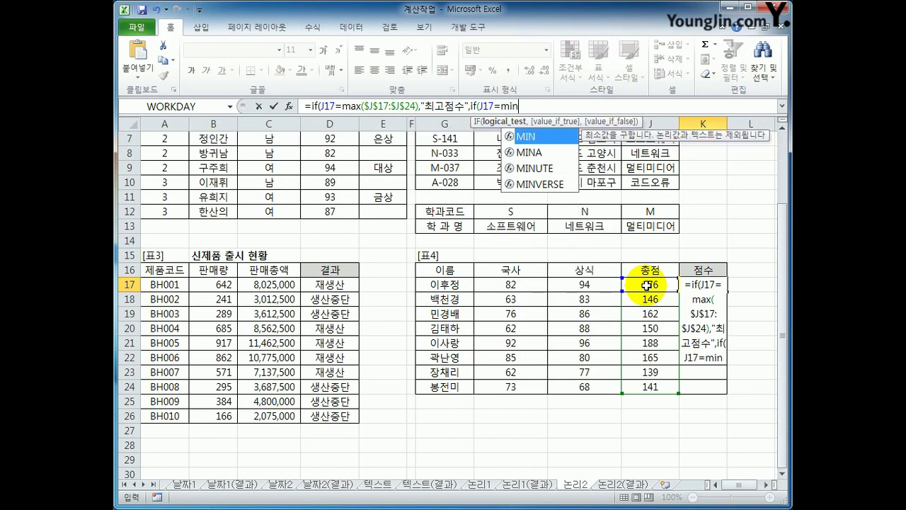
{"action": "type", "text": "("}
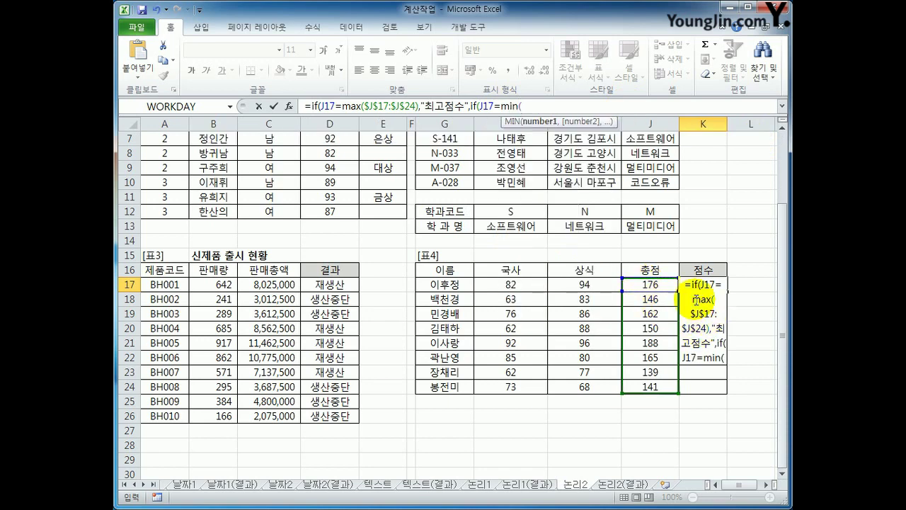
{"action": "left_click_drag", "start_coordinate": [646, 286], "coordinate": [669, 391]}
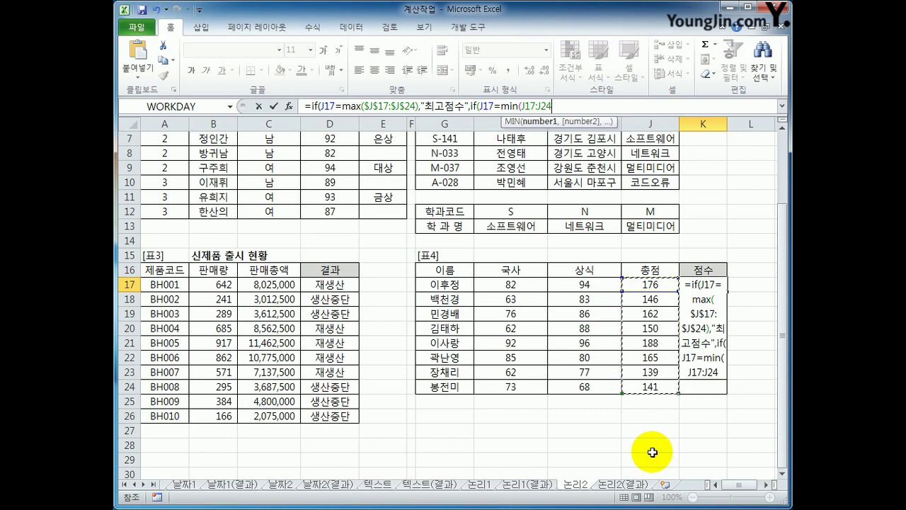
{"action": "key", "text": "F4"}
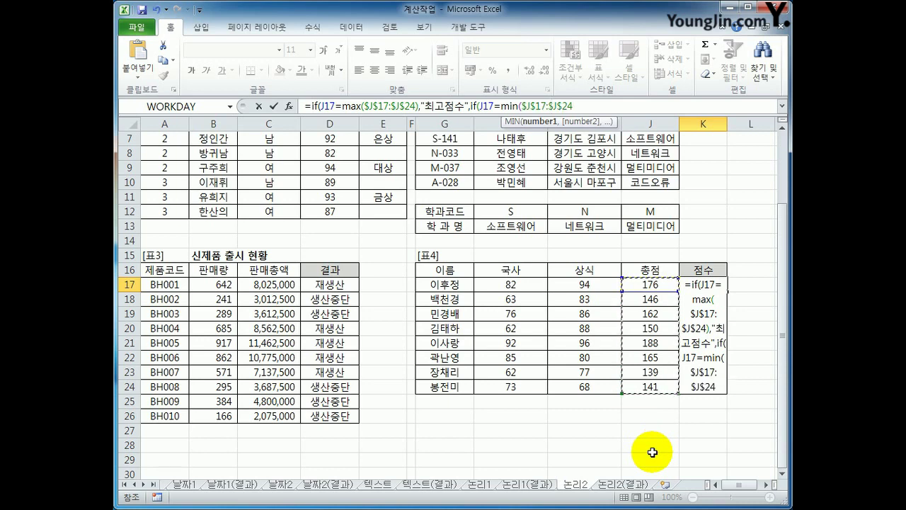
Complete the nested IF in K17 with "최저점수" as the true value and an empty string as the false value, and enter the formula
{"action": "type", "text": "),\""}
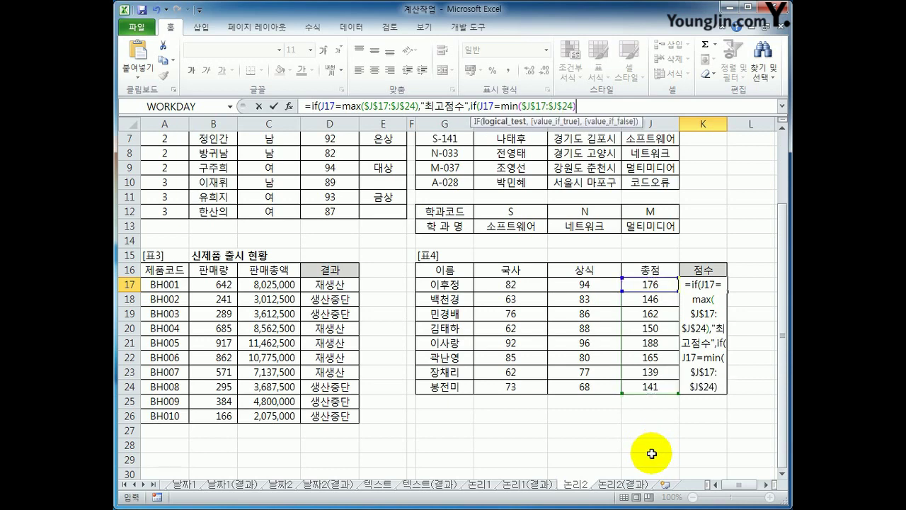
{"action": "type", "text": "최저"}
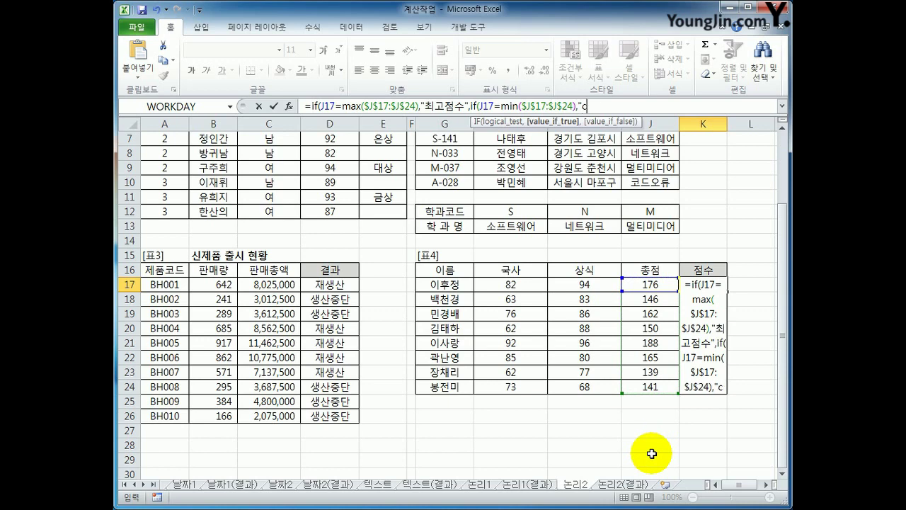
{"action": "key", "text": "BackSpace"}
{"action": "key", "text": "BackSpace"}
{"action": "type", "text": "최"}
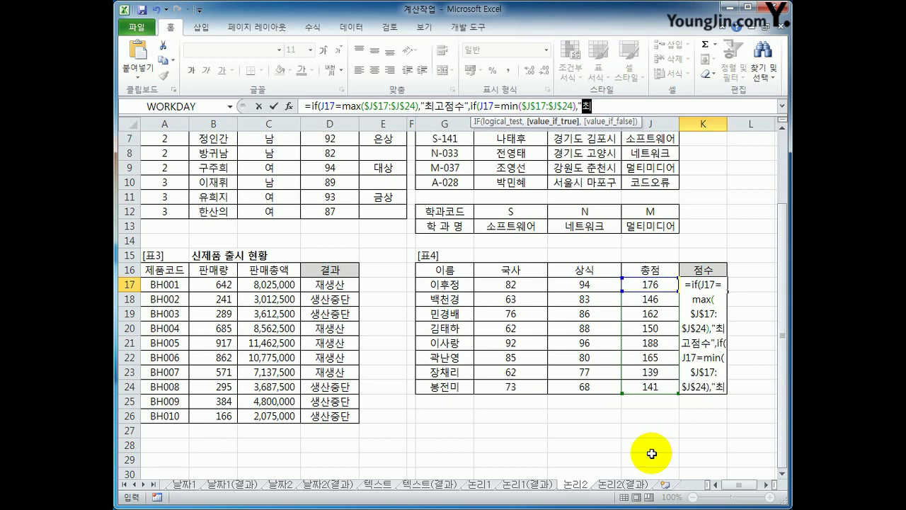
{"action": "type", "text": "저점수\",\"\""}
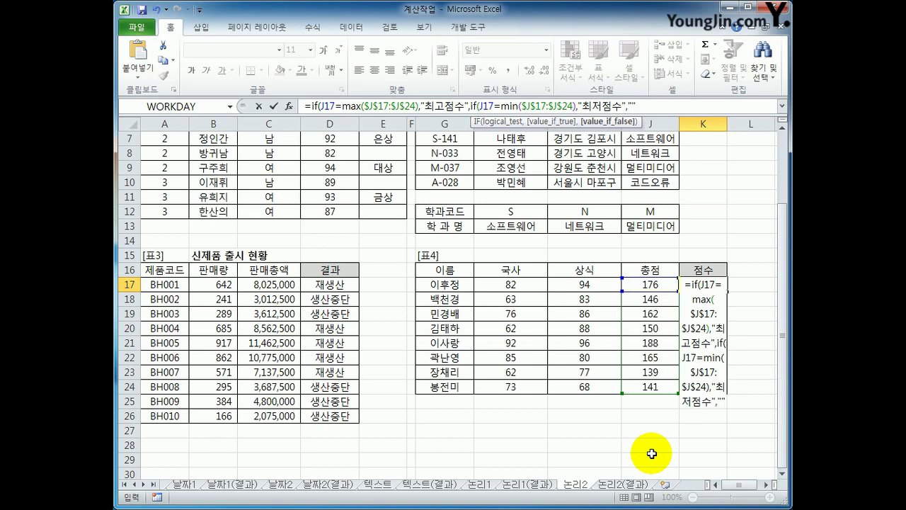
{"action": "type", "text": ")"}
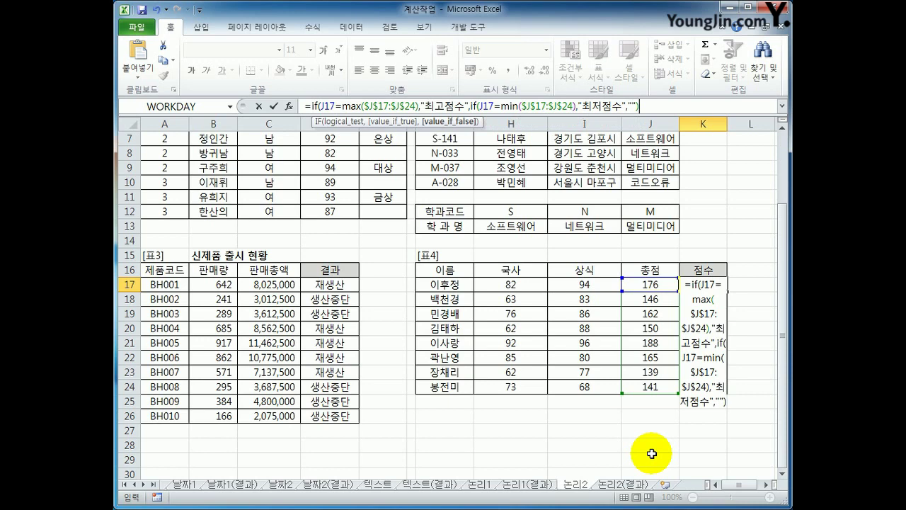
{"action": "type", "text": ")"}
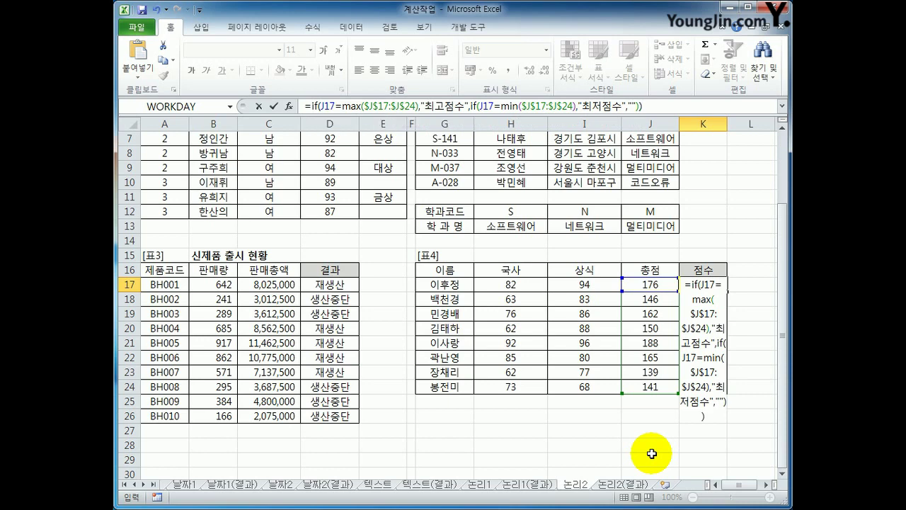
{"action": "key", "text": "Return"}
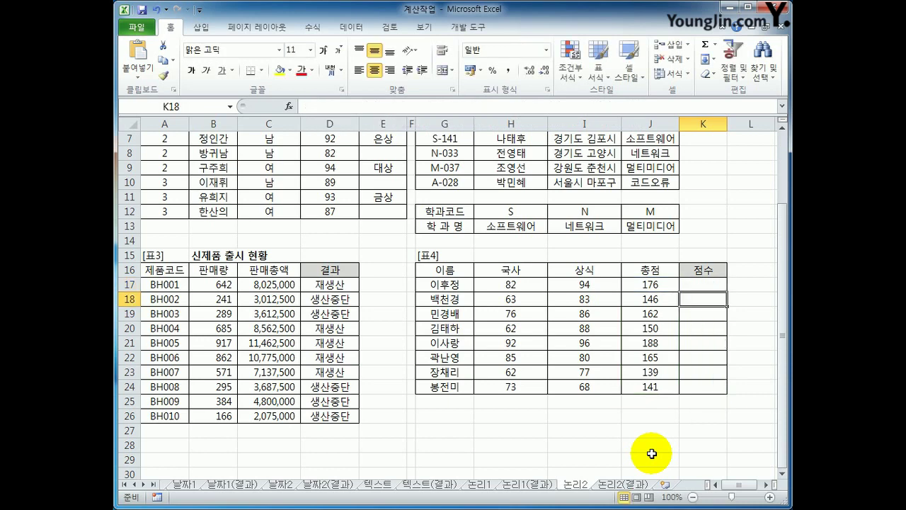
Fill the K17 formula down the 점수 column of 표4 through K24, and check the formulas in K21 and K23
{"action": "left_click", "coordinate": [698, 284]}
{"action": "left_click_drag", "start_coordinate": [727, 291], "coordinate": [727, 386]}
{"action": "left_click", "coordinate": [702, 343]}
{"action": "left_click", "coordinate": [707, 373]}
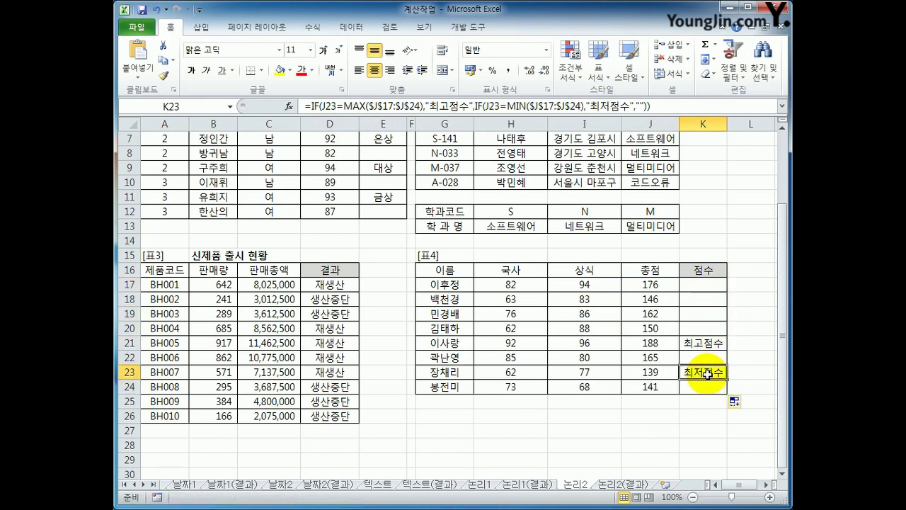
{"action": "left_click", "coordinate": [704, 342]}
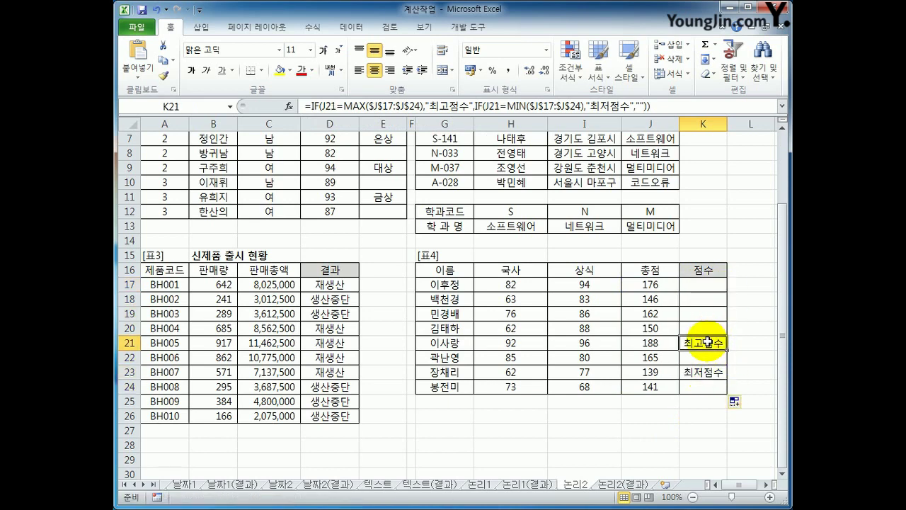
{"action": "scroll", "coordinate": [717, 362], "scroll_direction": "up", "scroll_amount": 2}
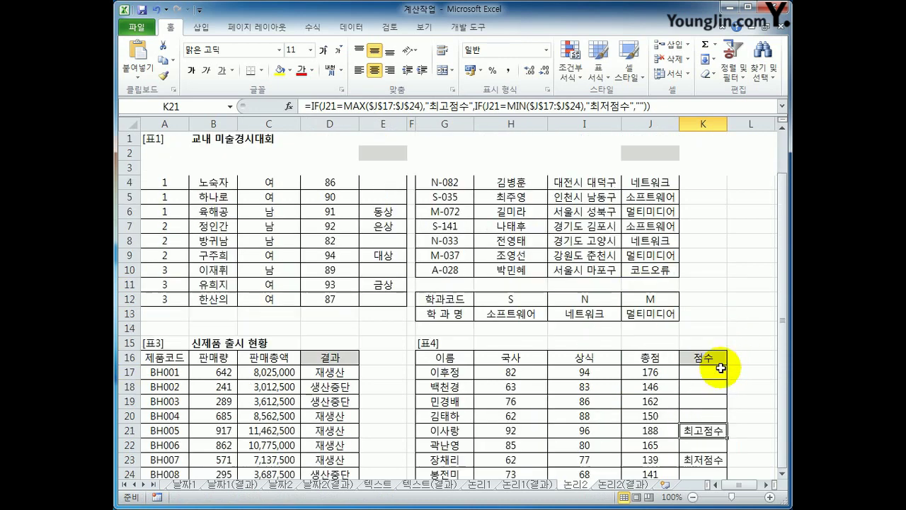